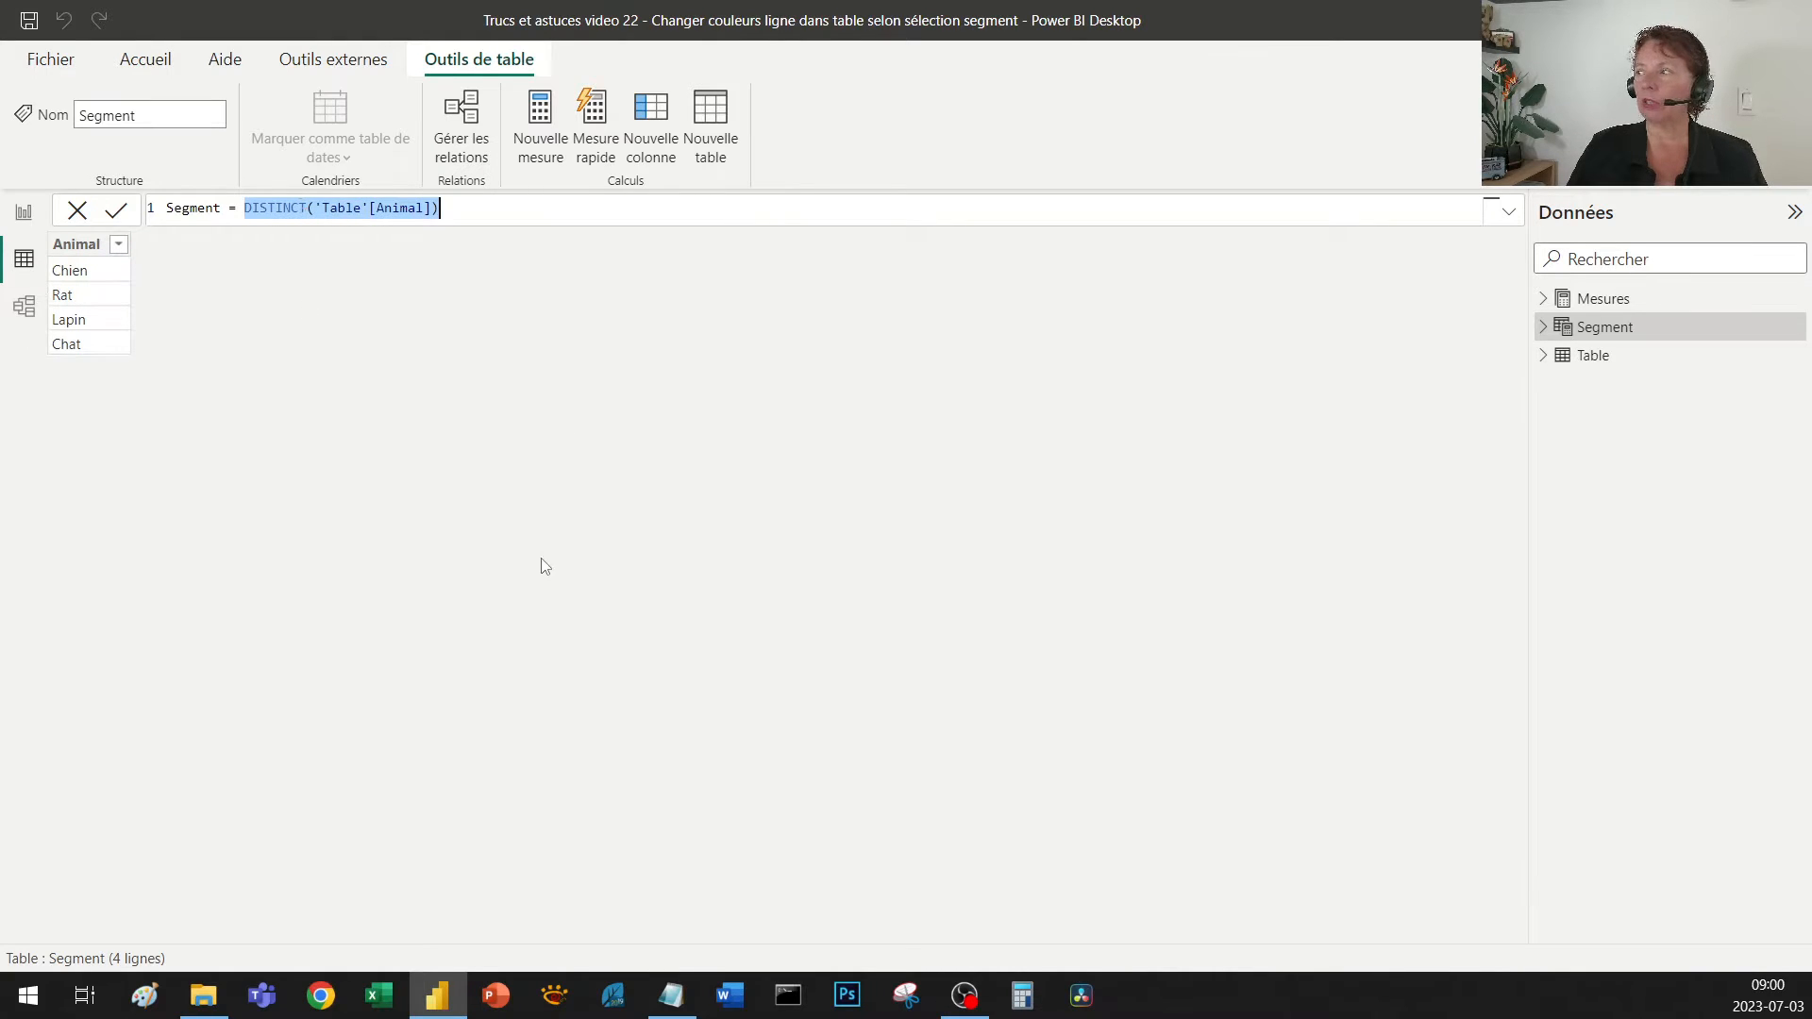
Step: In the model diagram, move the Segment table next to the table named Table to check that no relationship links them
left_click(25, 308)
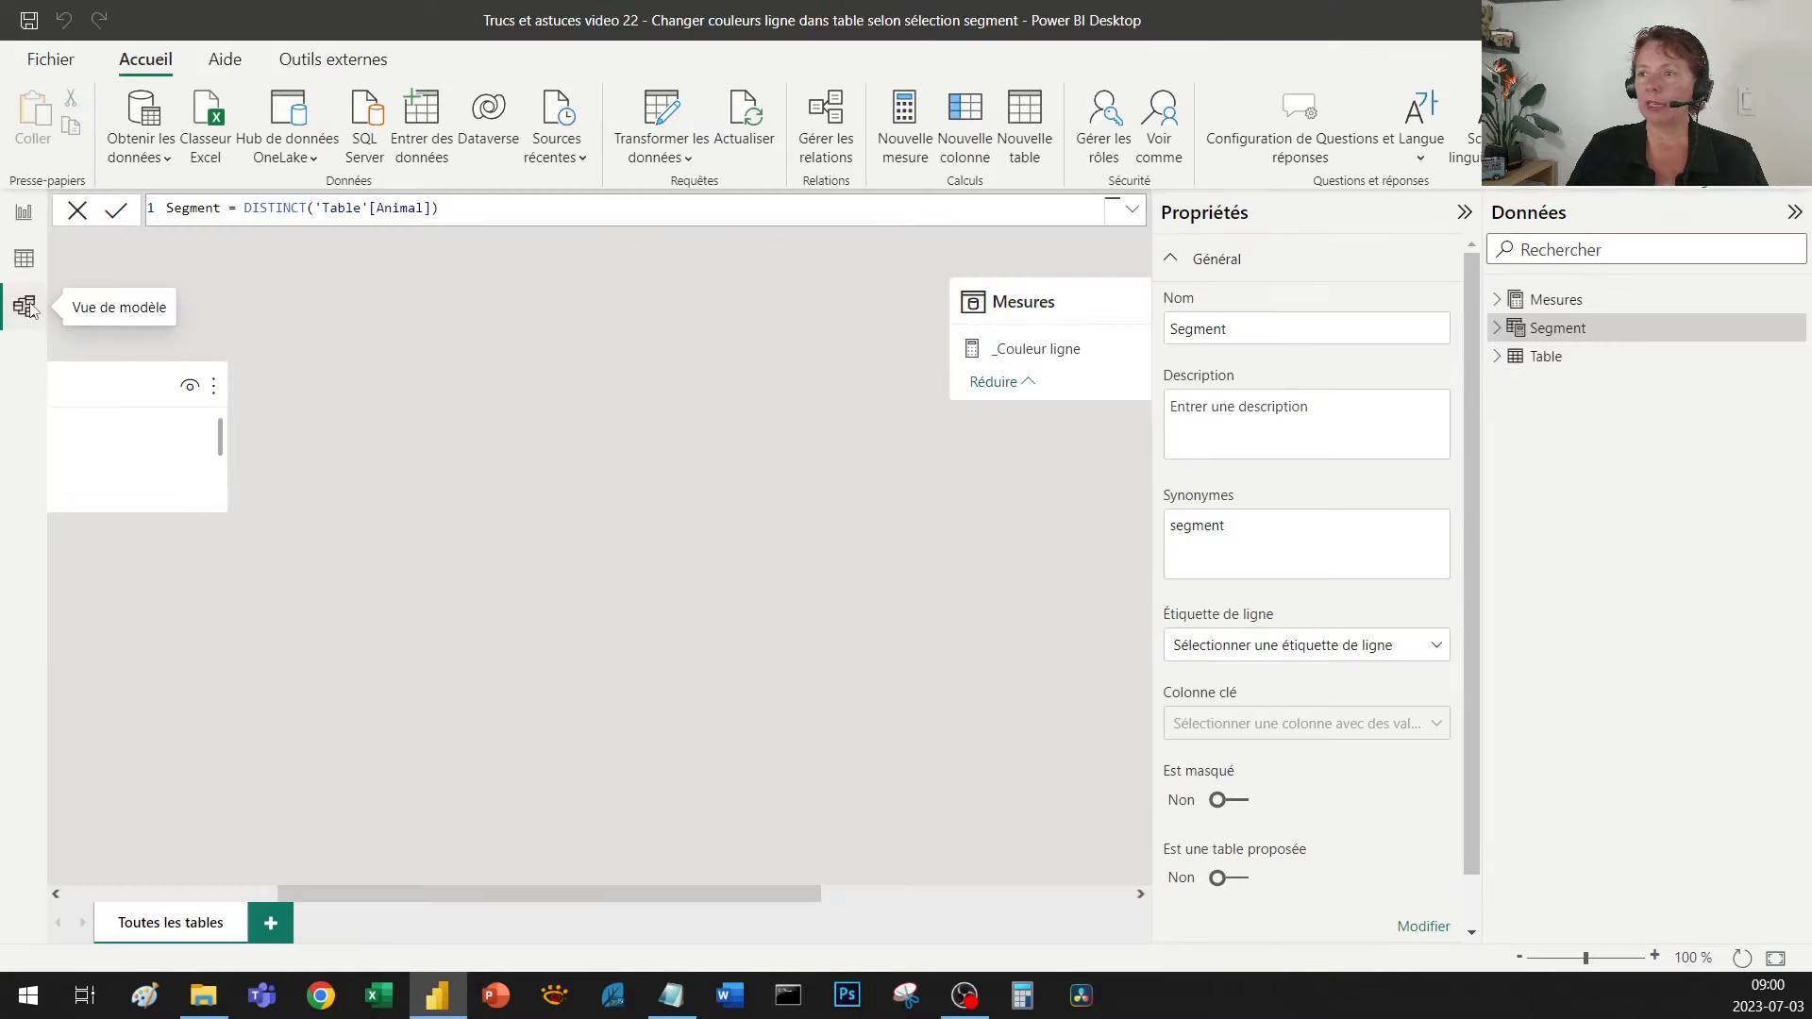
left_click_drag(635, 893, 875, 892)
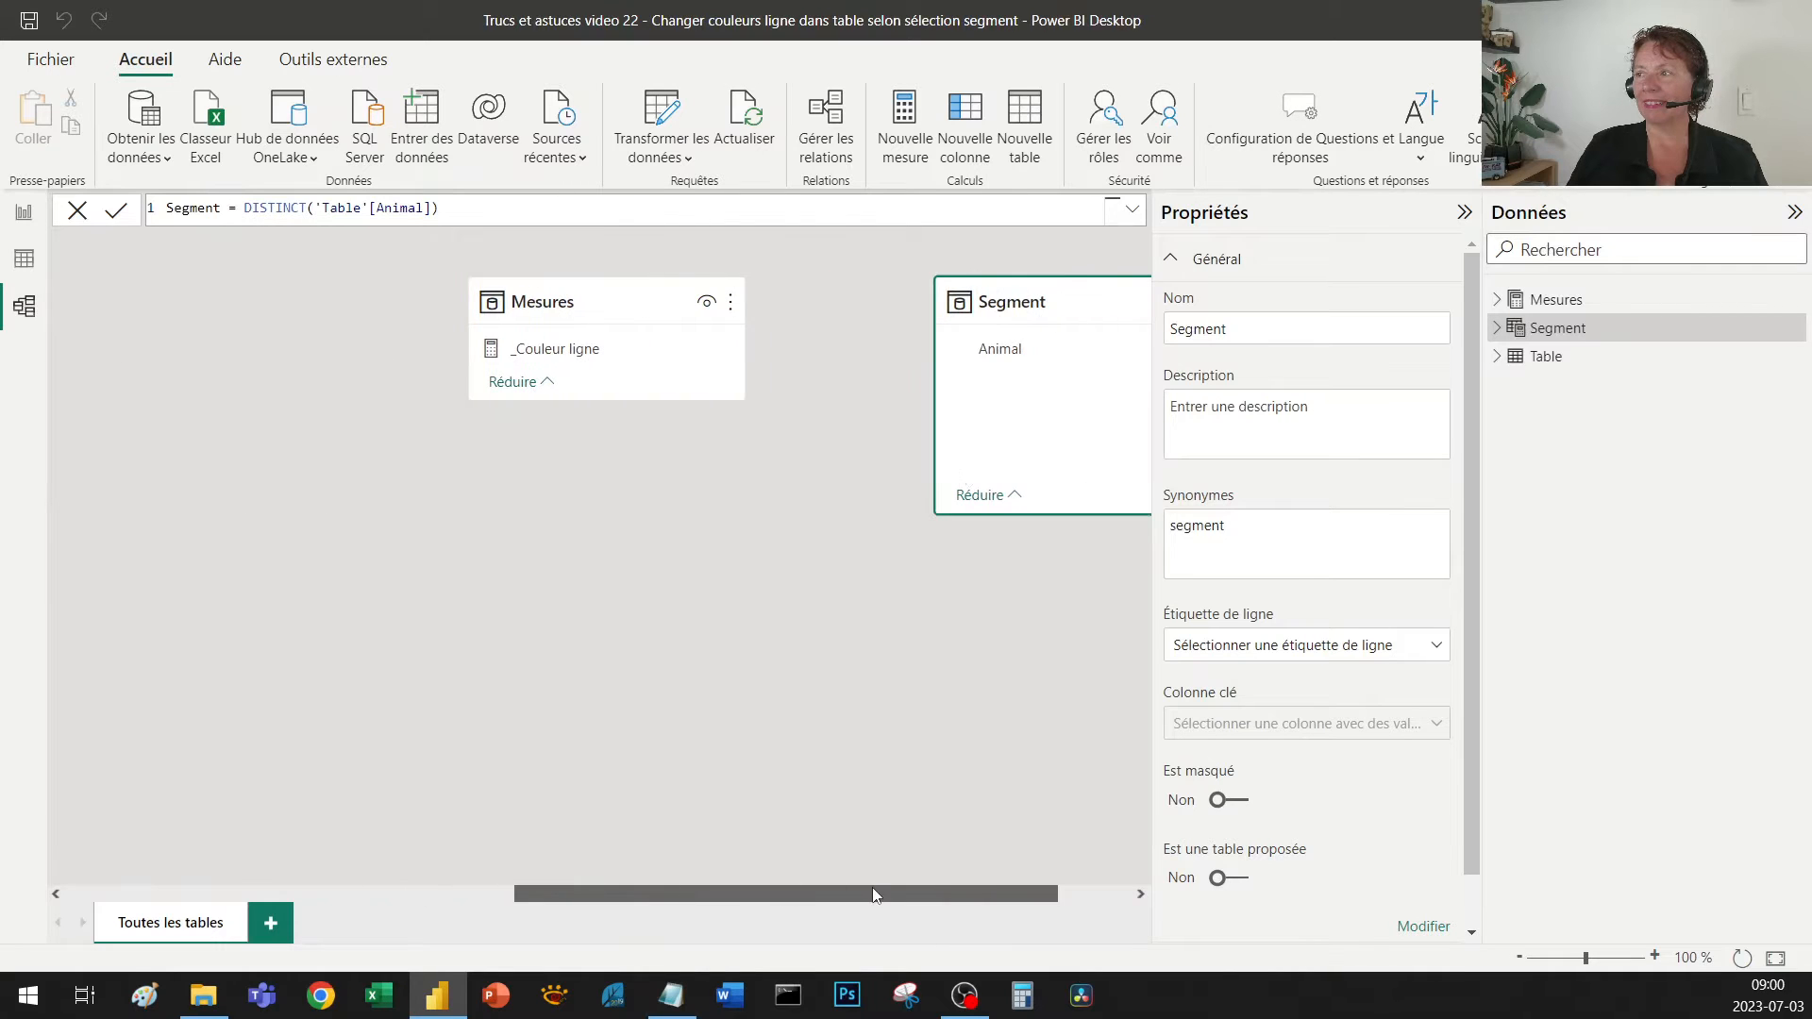
left_click_drag(1024, 299, 311, 406)
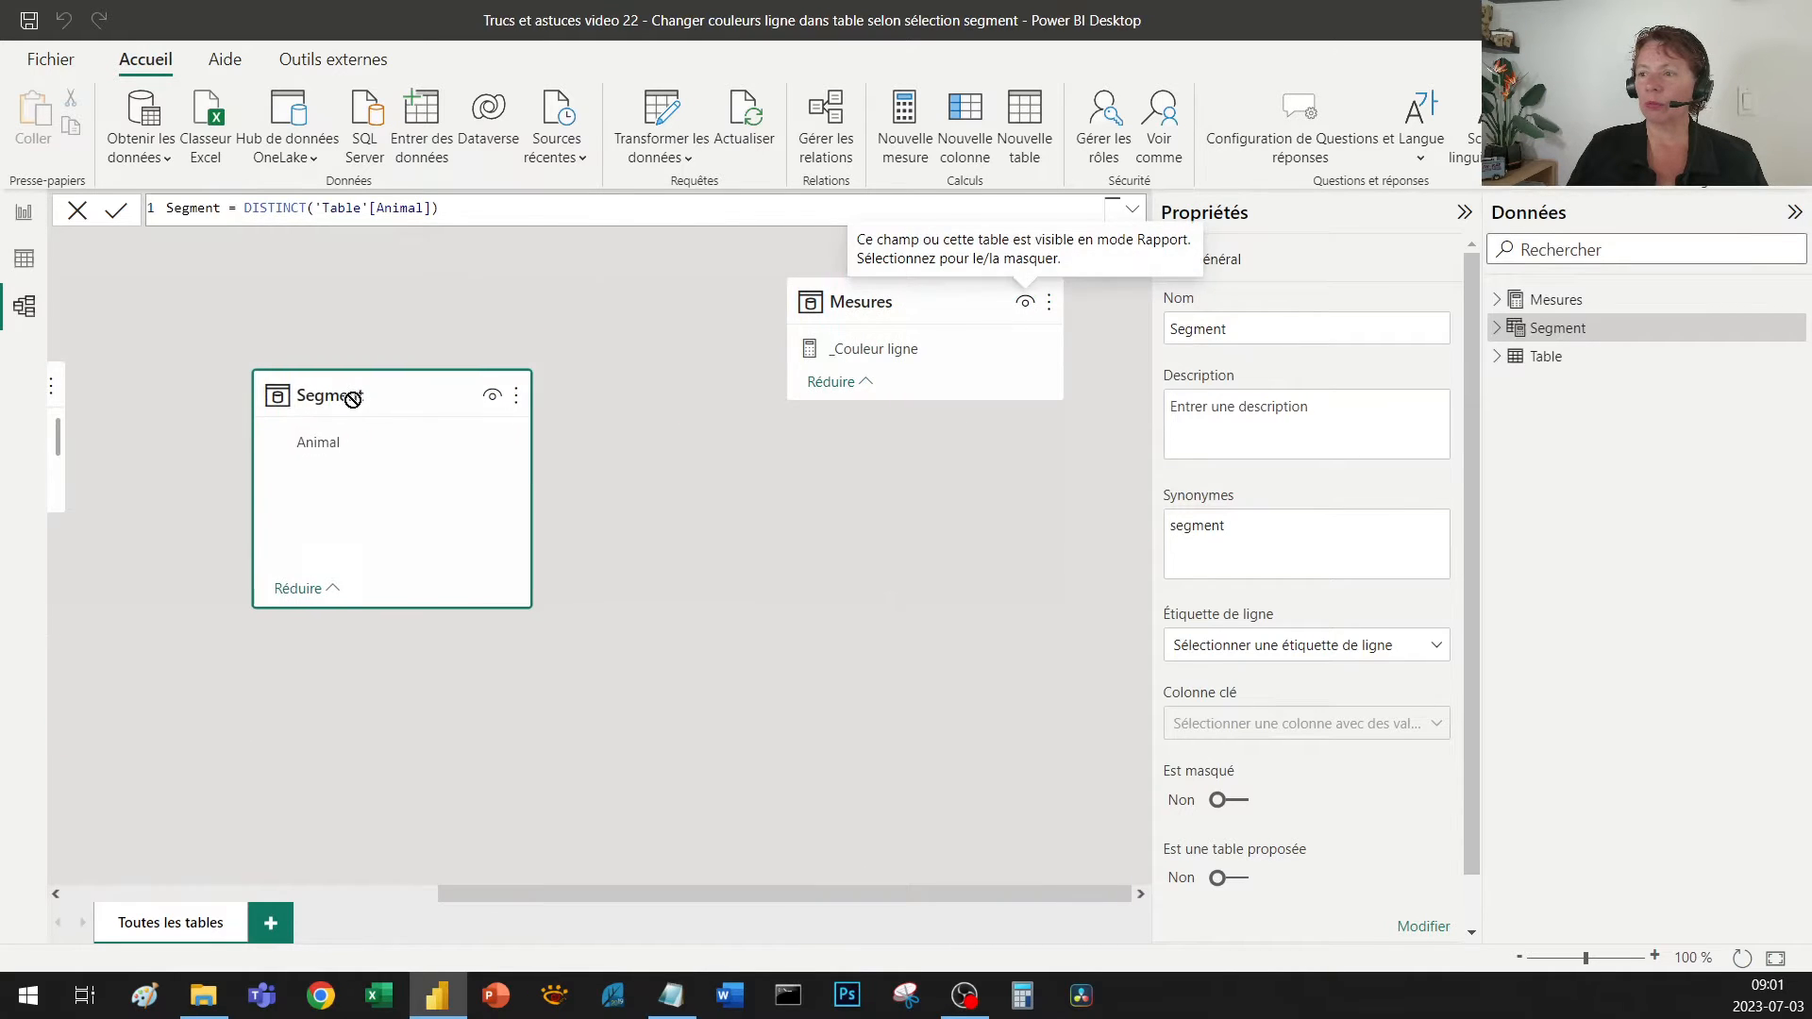
left_click_drag(538, 891, 277, 885)
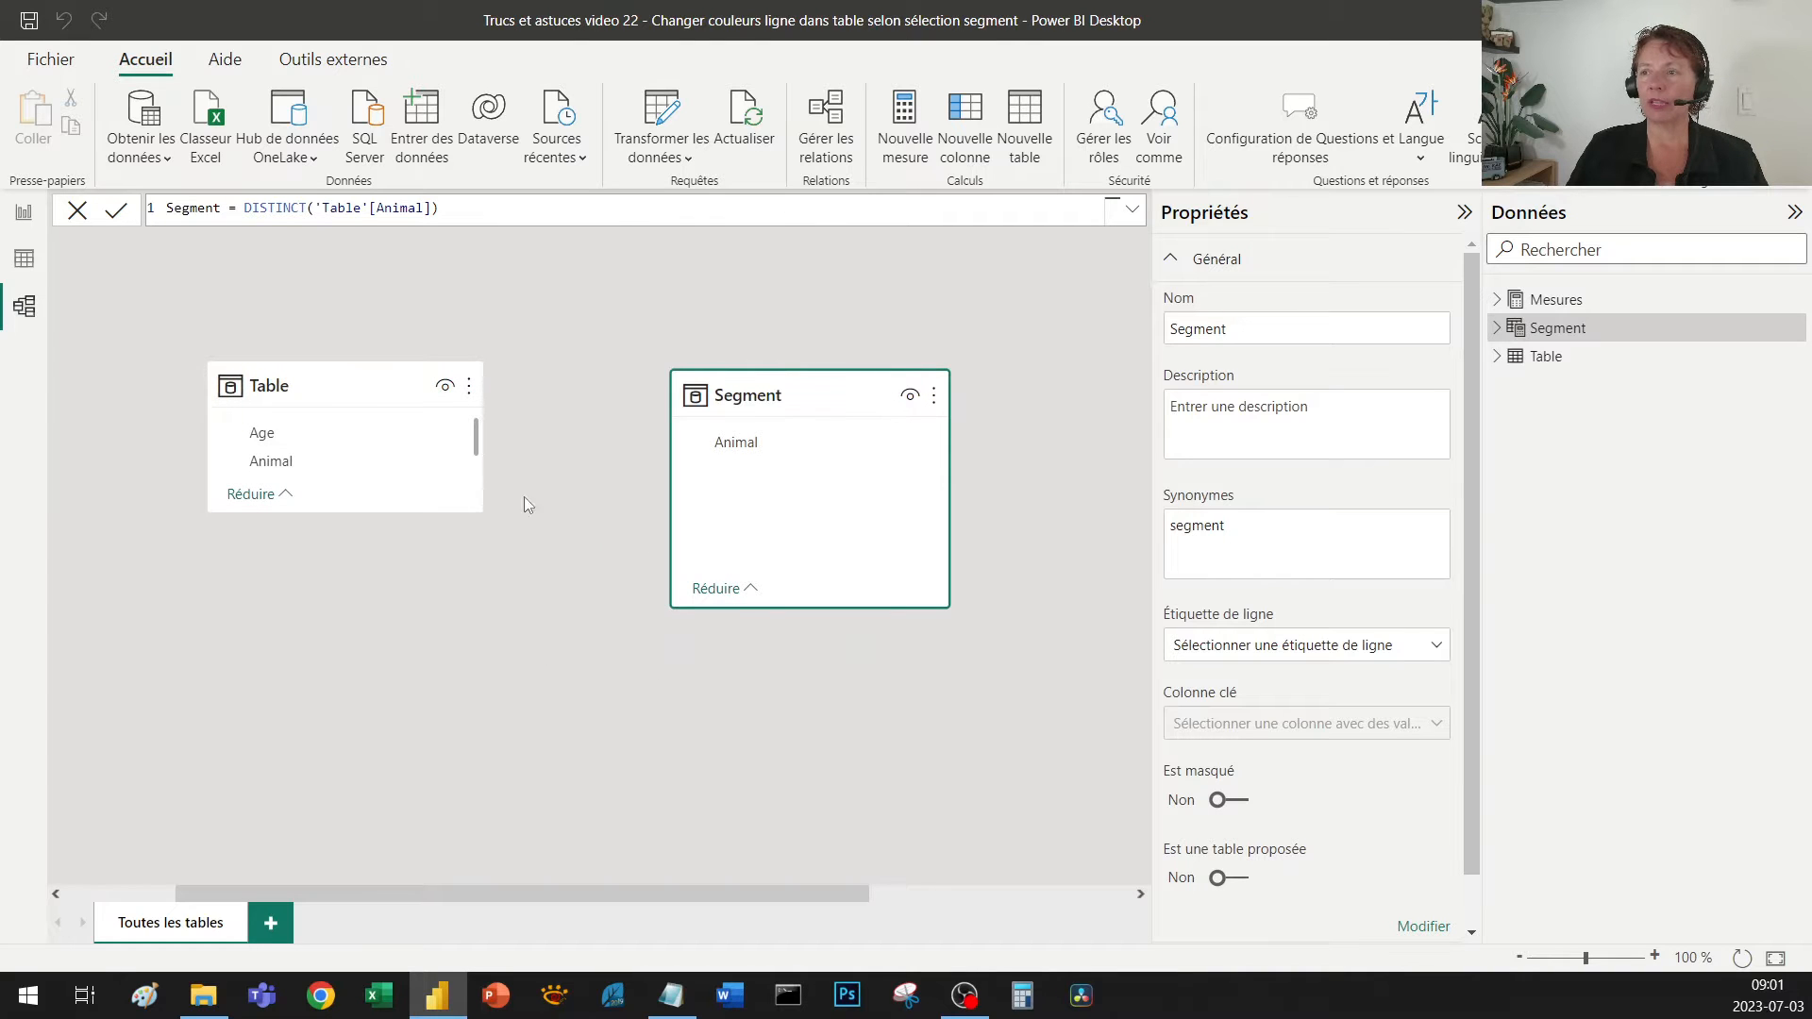
Step: On the Démo report page, insert a table visual with the Nom, Animal and Age fields from Table
left_click(23, 214)
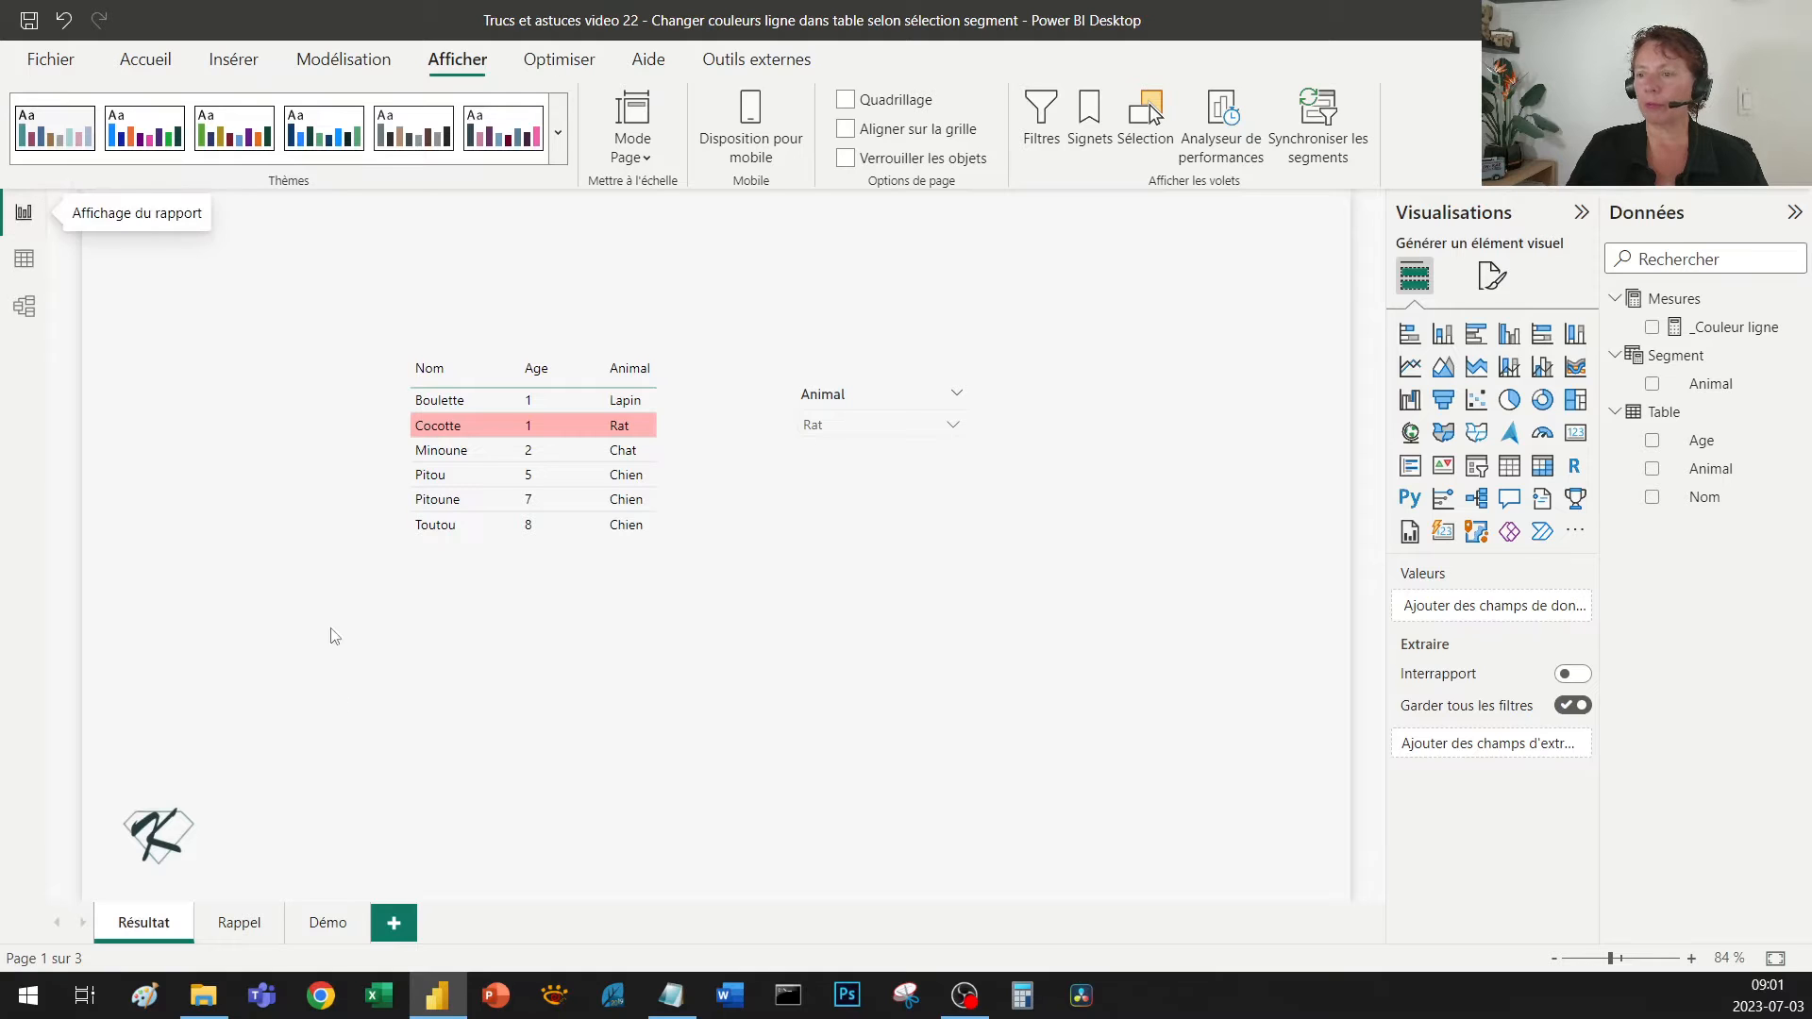
left_click(250, 934)
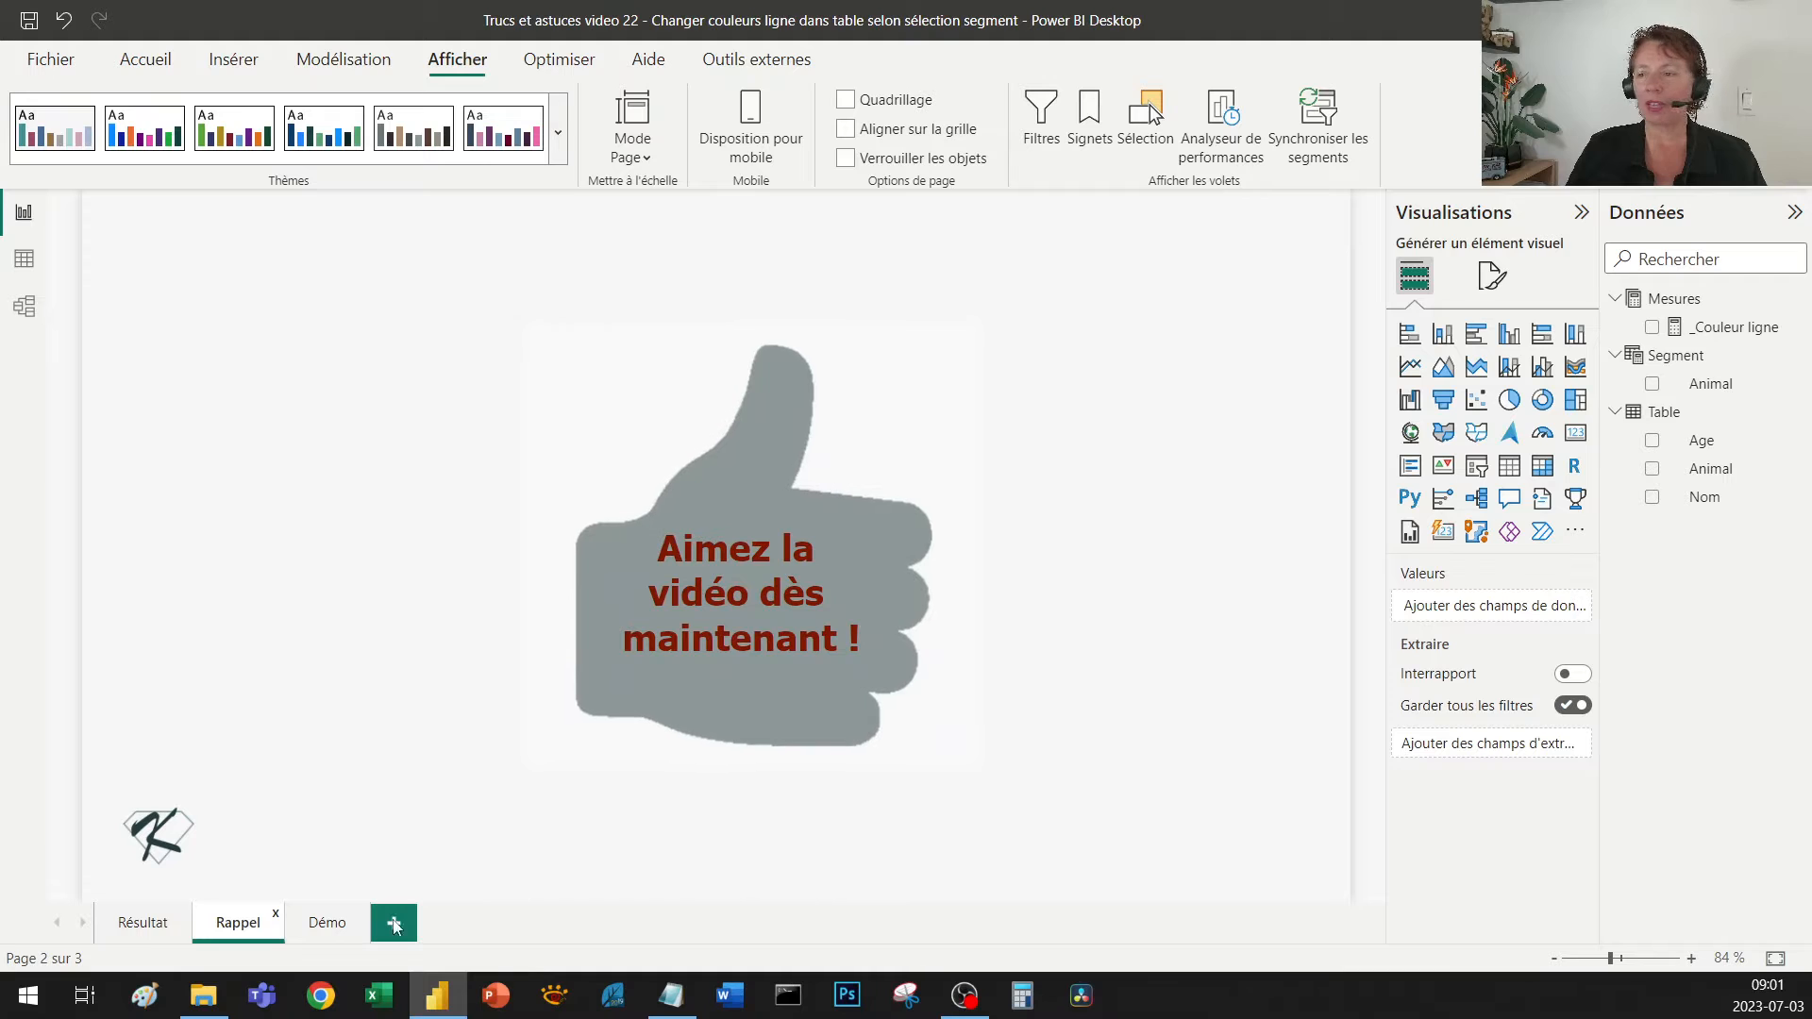
left_click(322, 927)
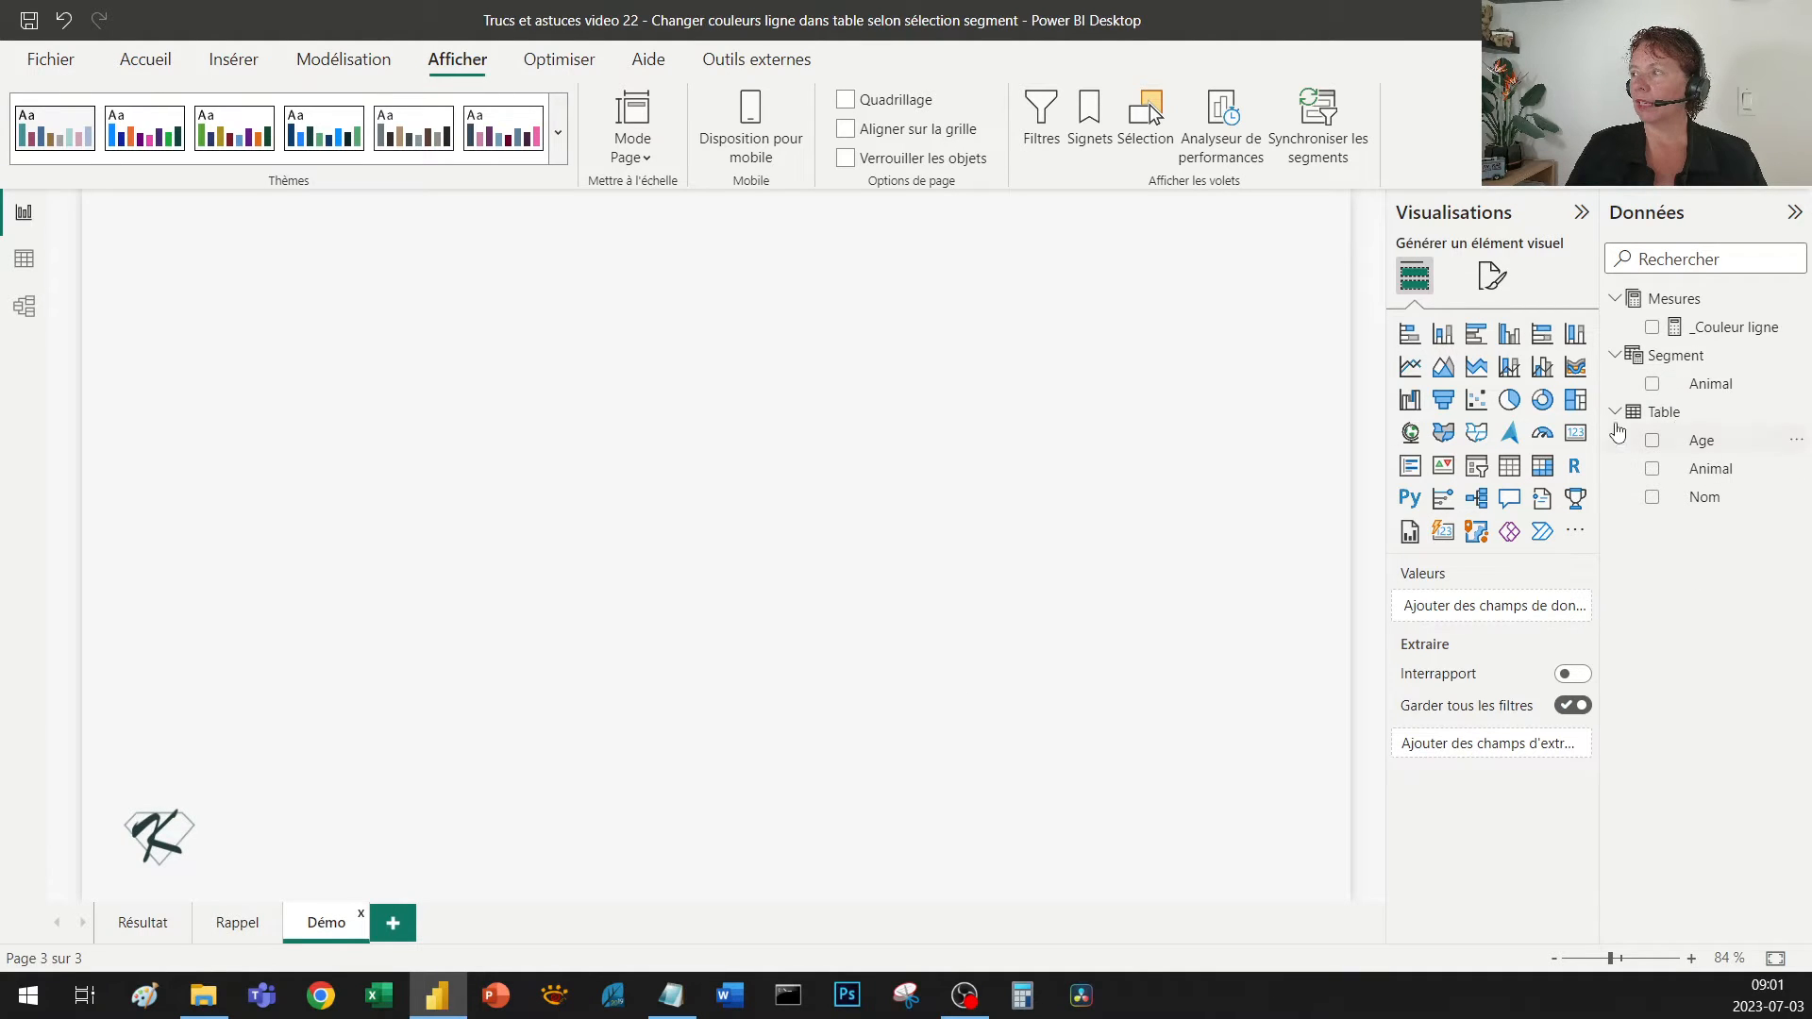
left_click(1510, 467)
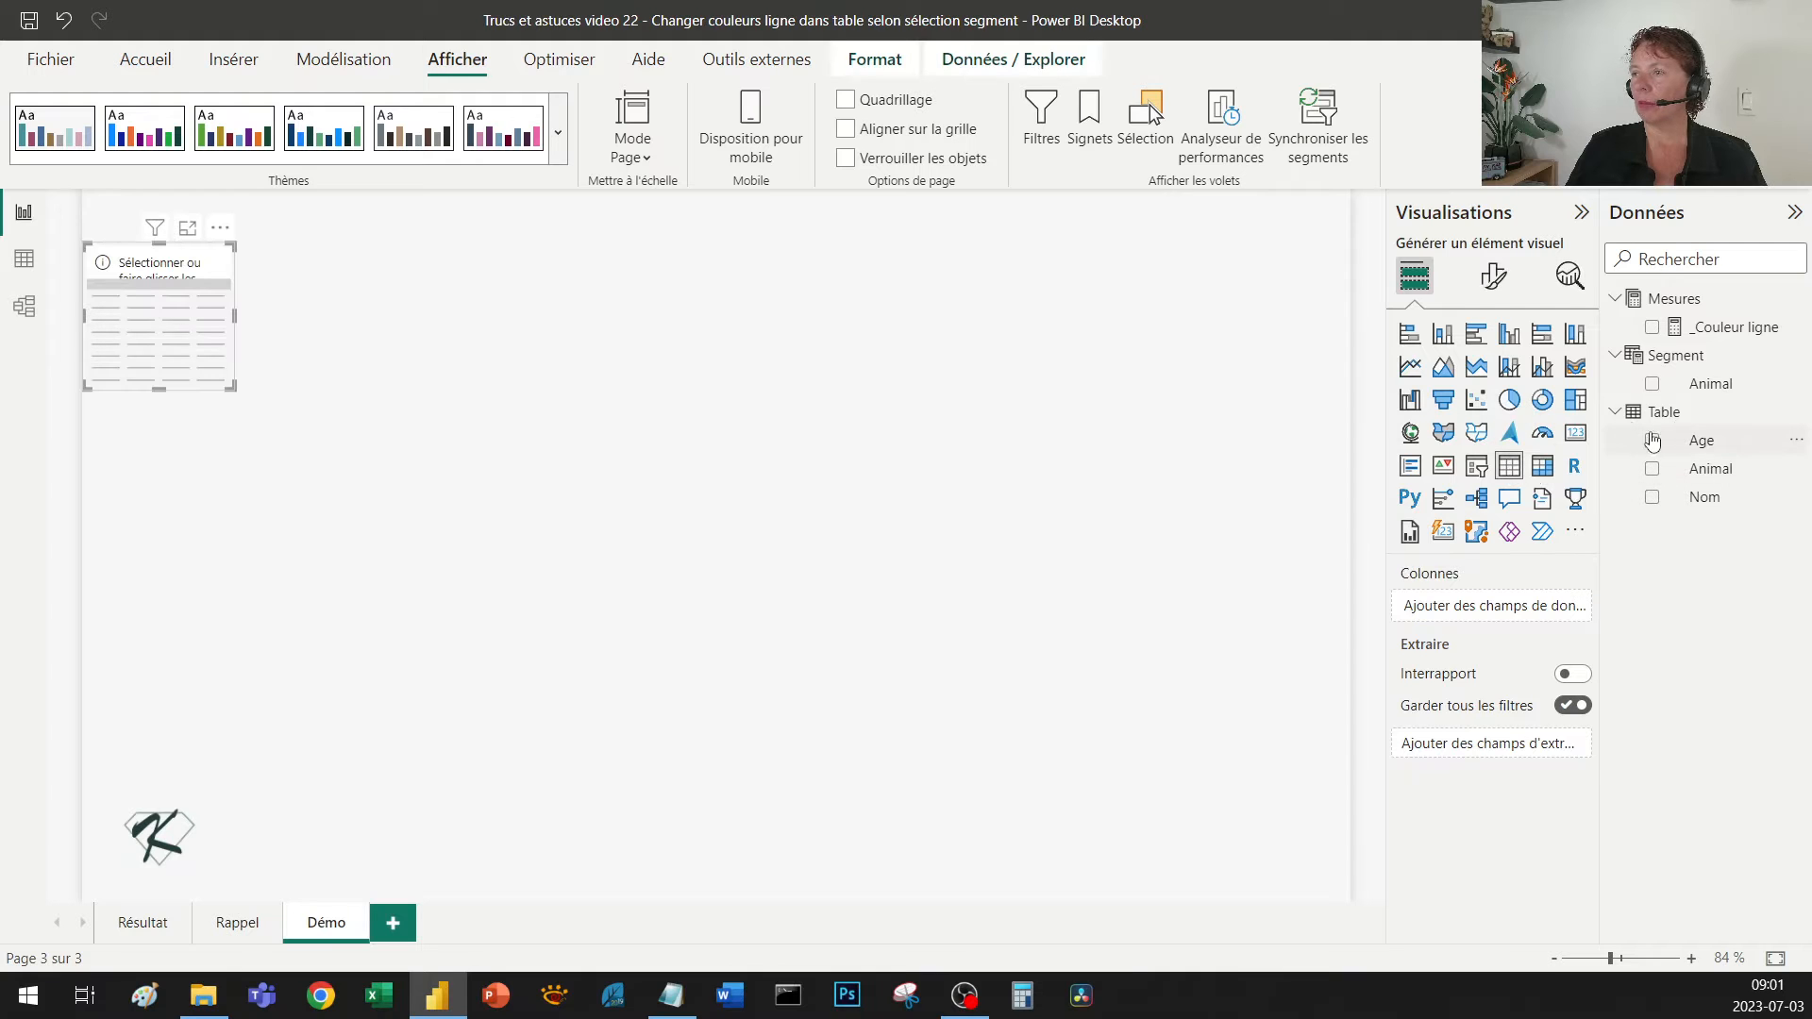
left_click(1652, 497)
left_click(1652, 468)
left_click(1652, 440)
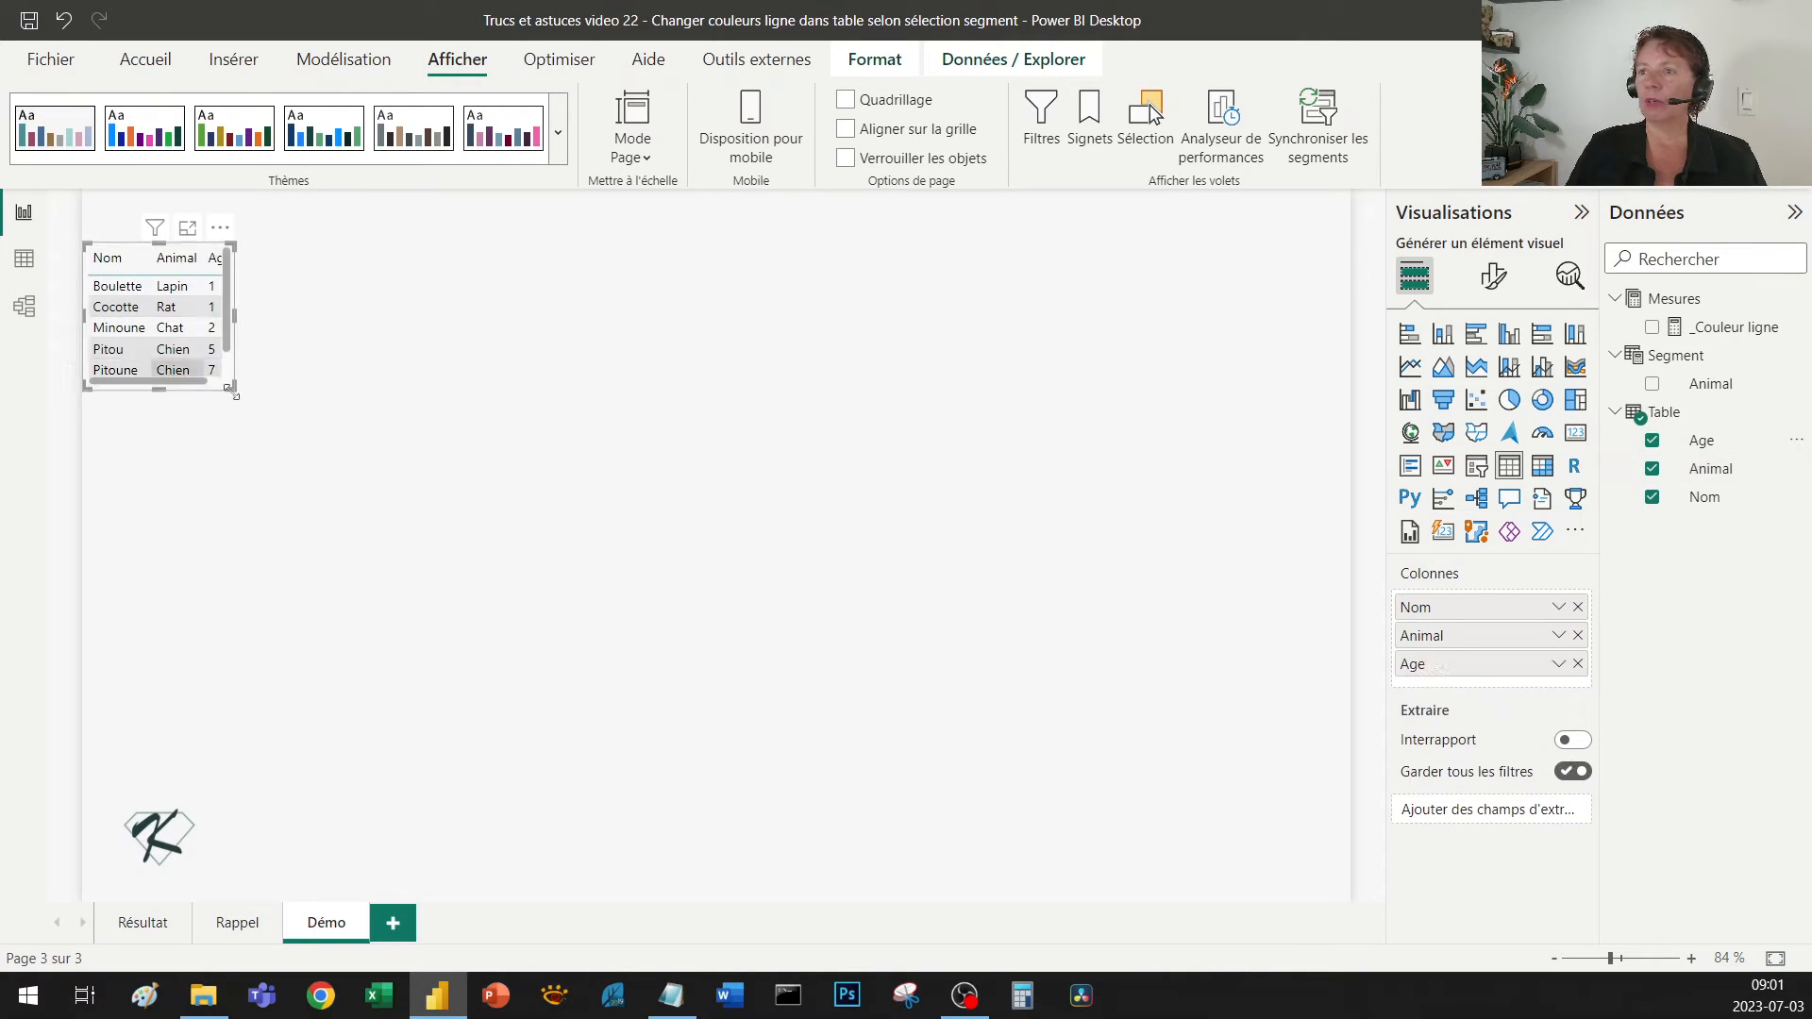
Step: Enlarge the table visual, reposition it closer to the page's centre, and widen its columns
left_click_drag(235, 397, 606, 543)
left_click_drag(314, 403, 536, 486)
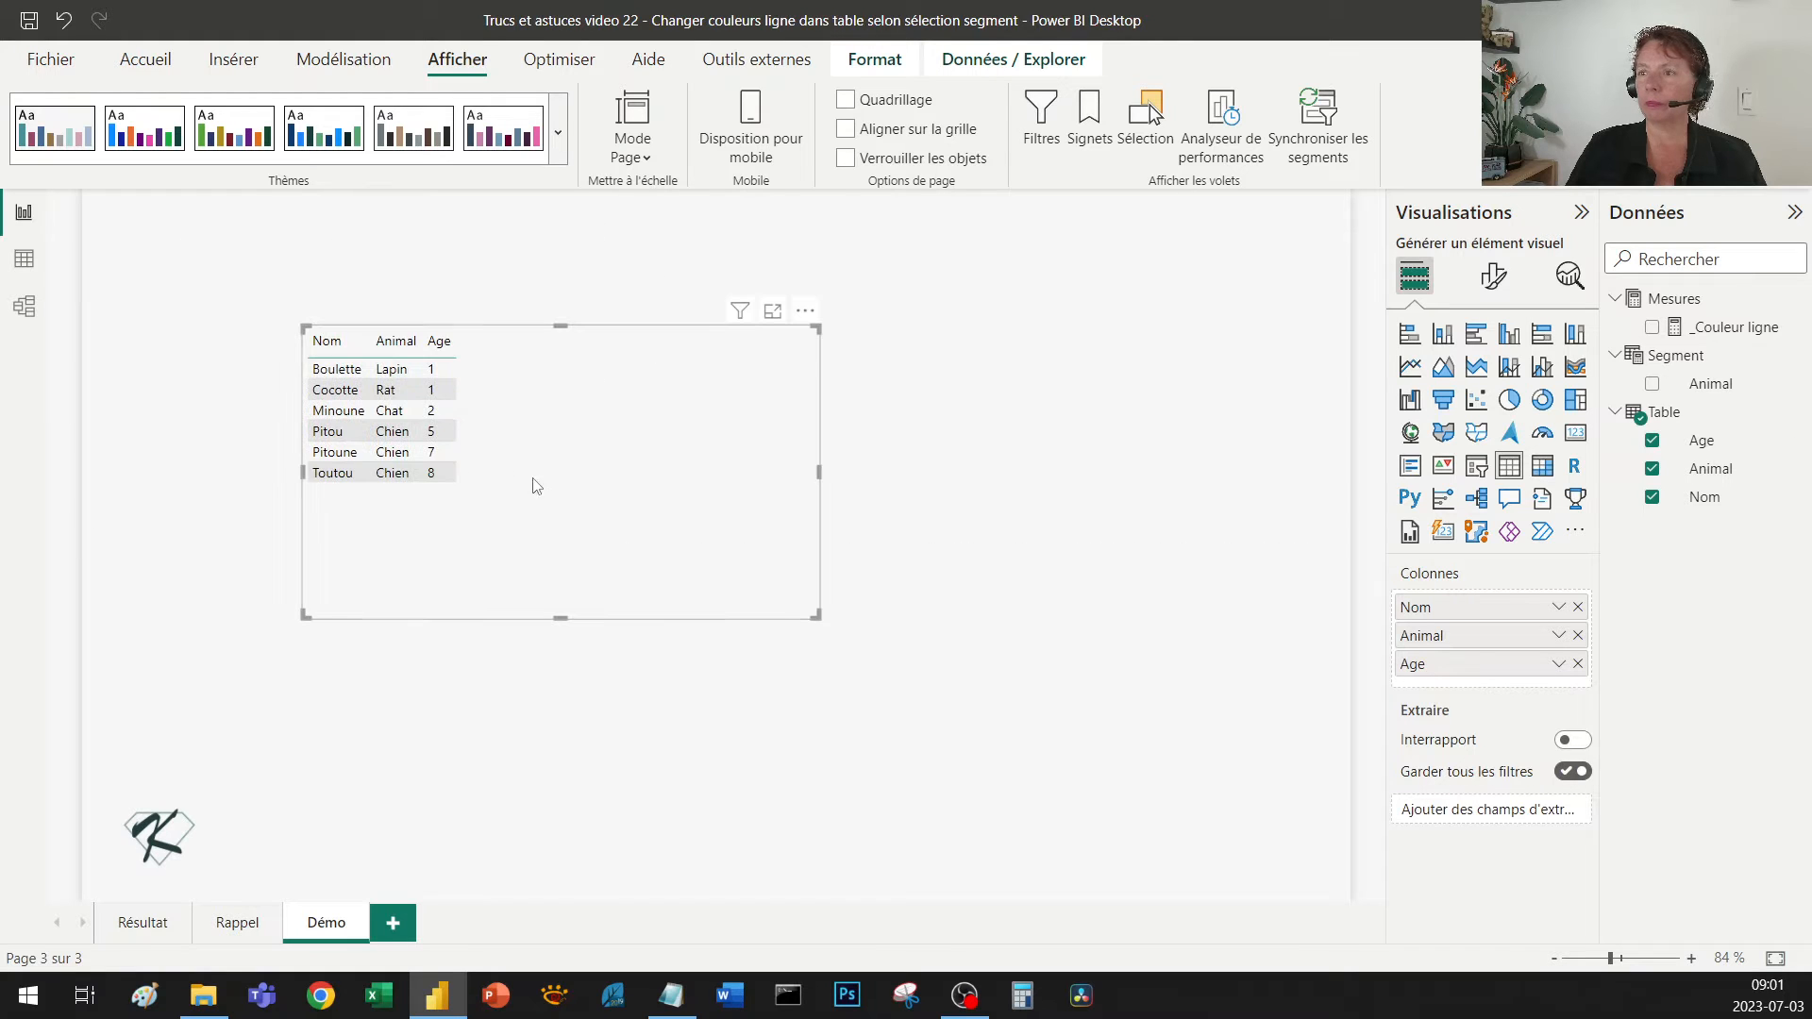
left_click_drag(456, 342, 390, 344)
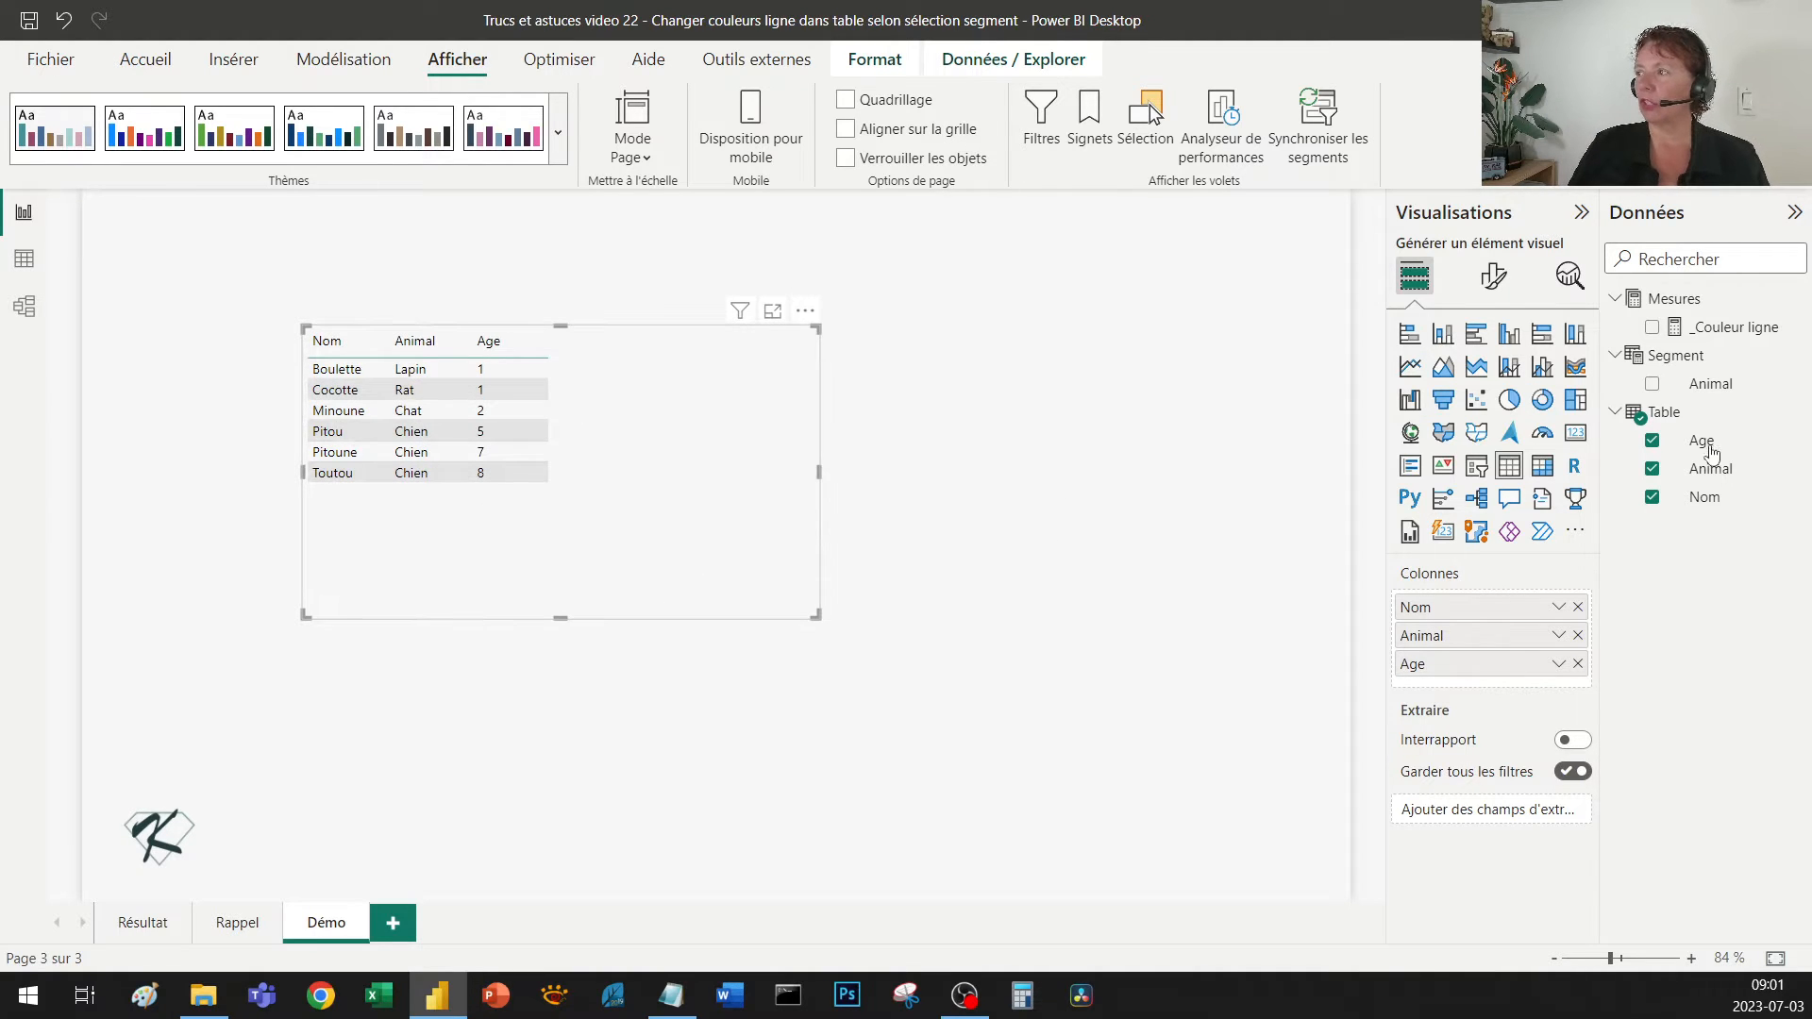
Step: Apply the Minimal style preset to the table visual and narrow its frame
left_click(1492, 278)
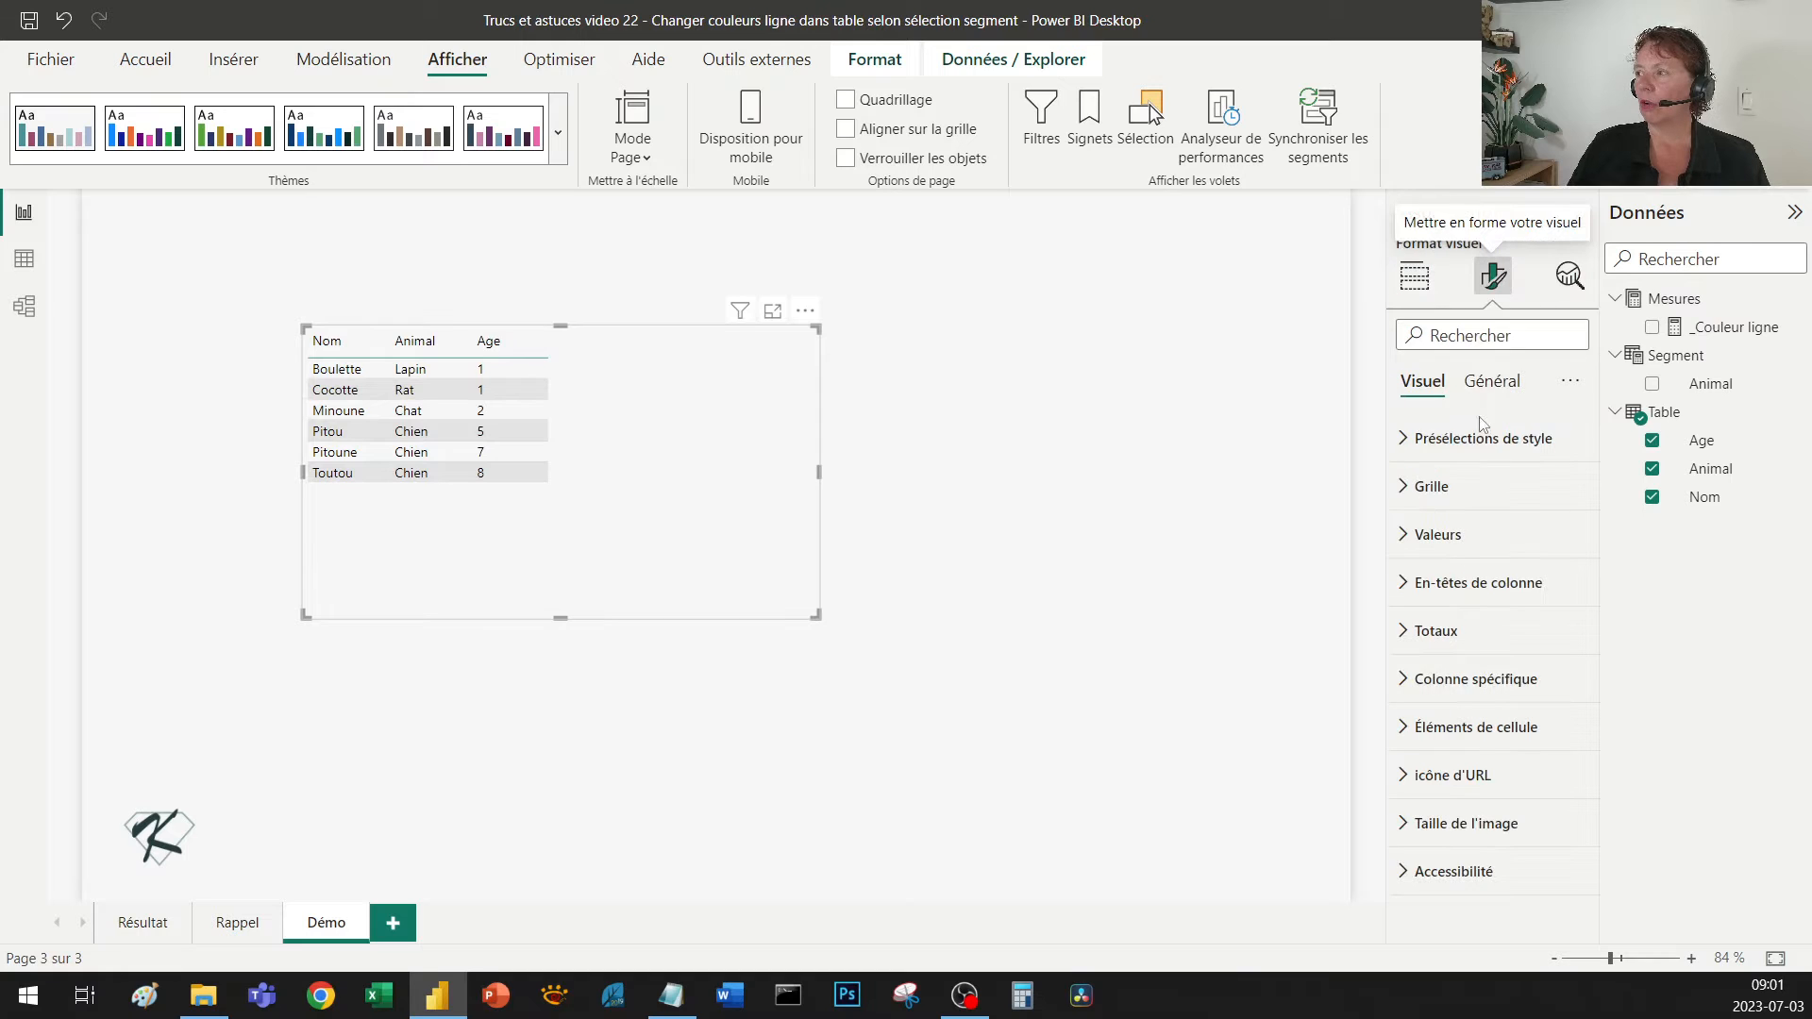
left_click(1476, 440)
left_click(1474, 495)
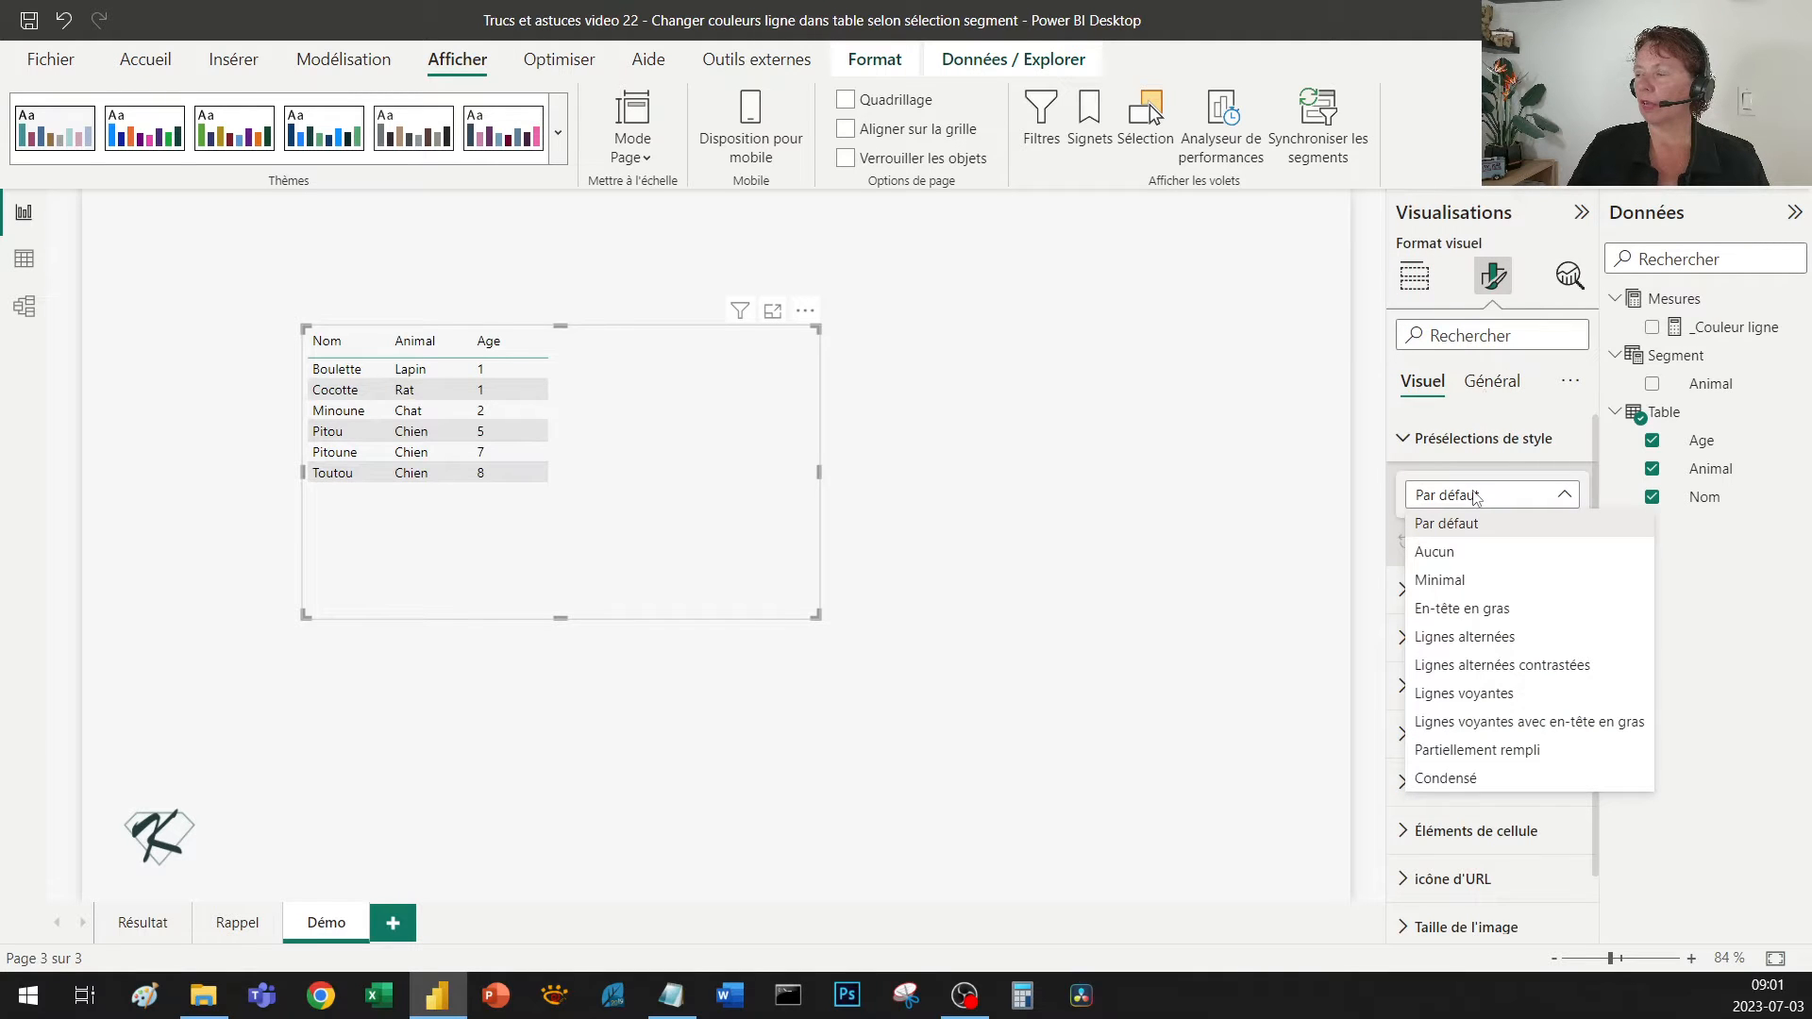
left_click(1463, 583)
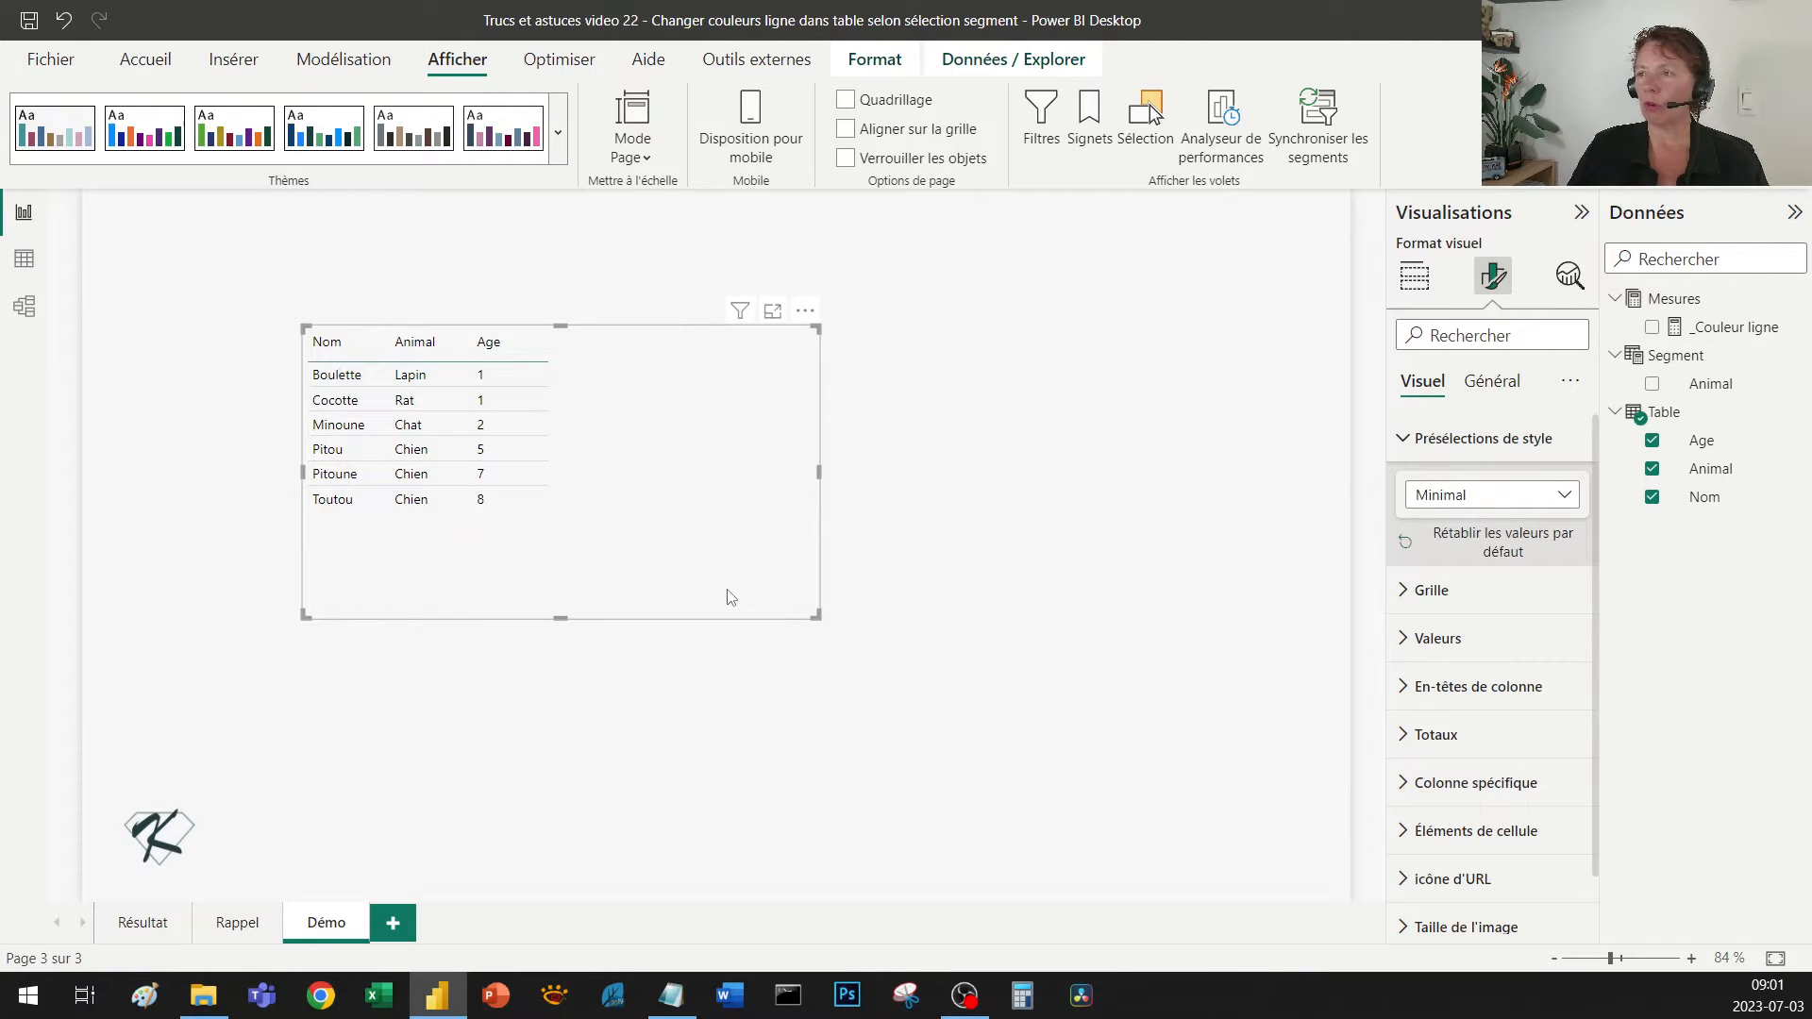
left_click_drag(818, 619, 663, 617)
left_click(820, 581)
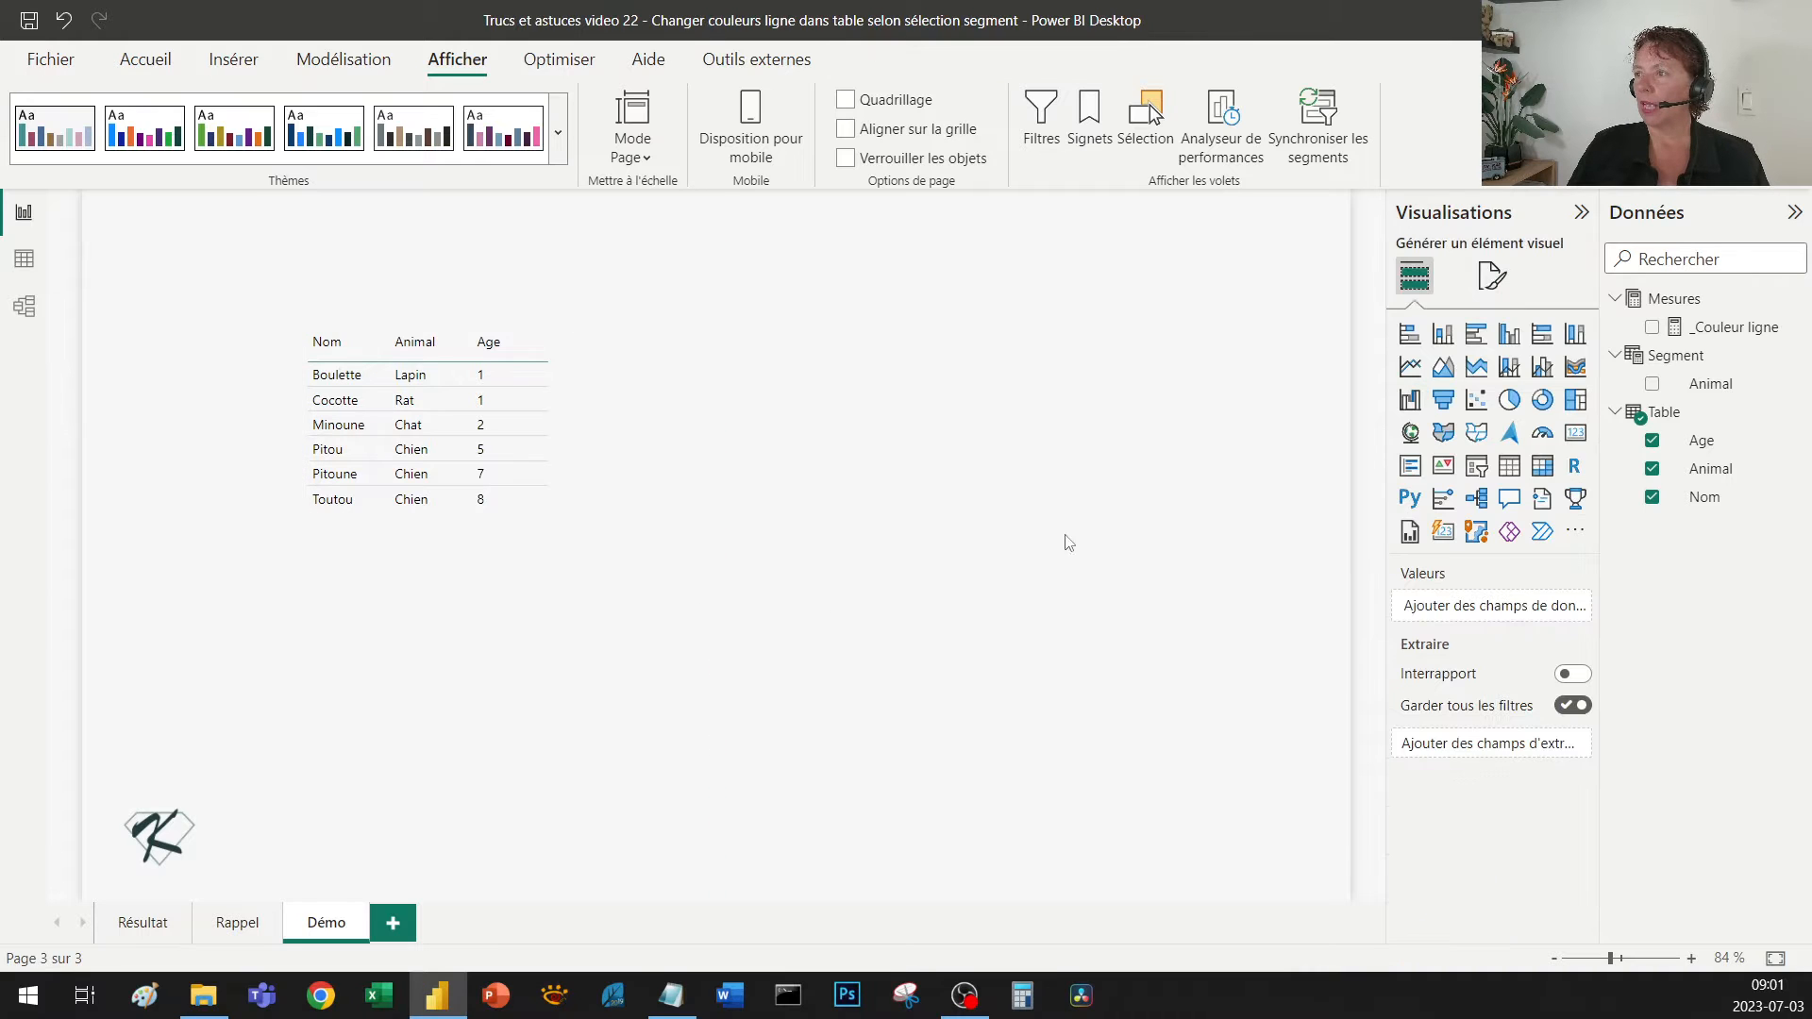
Step: Add a slicer on the Animal field of the Segment table beside the table visual and enlarge it
left_click(1476, 466)
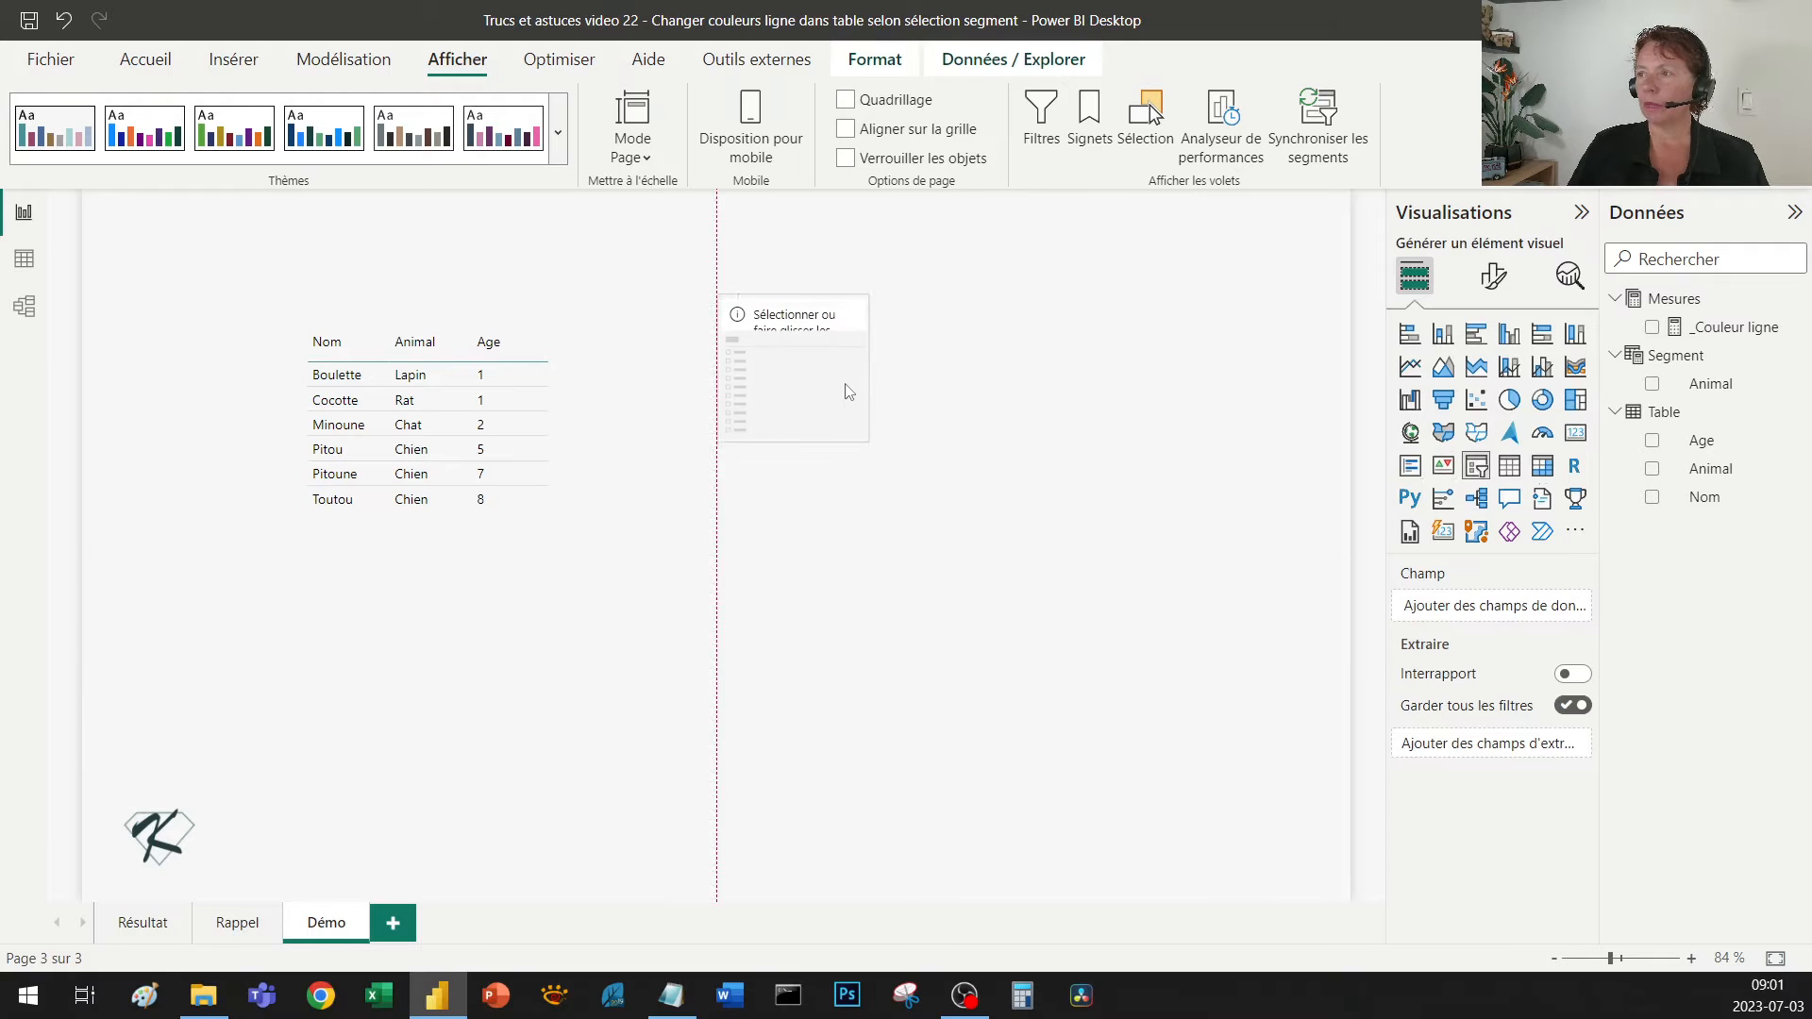
left_click_drag(845, 388, 835, 437)
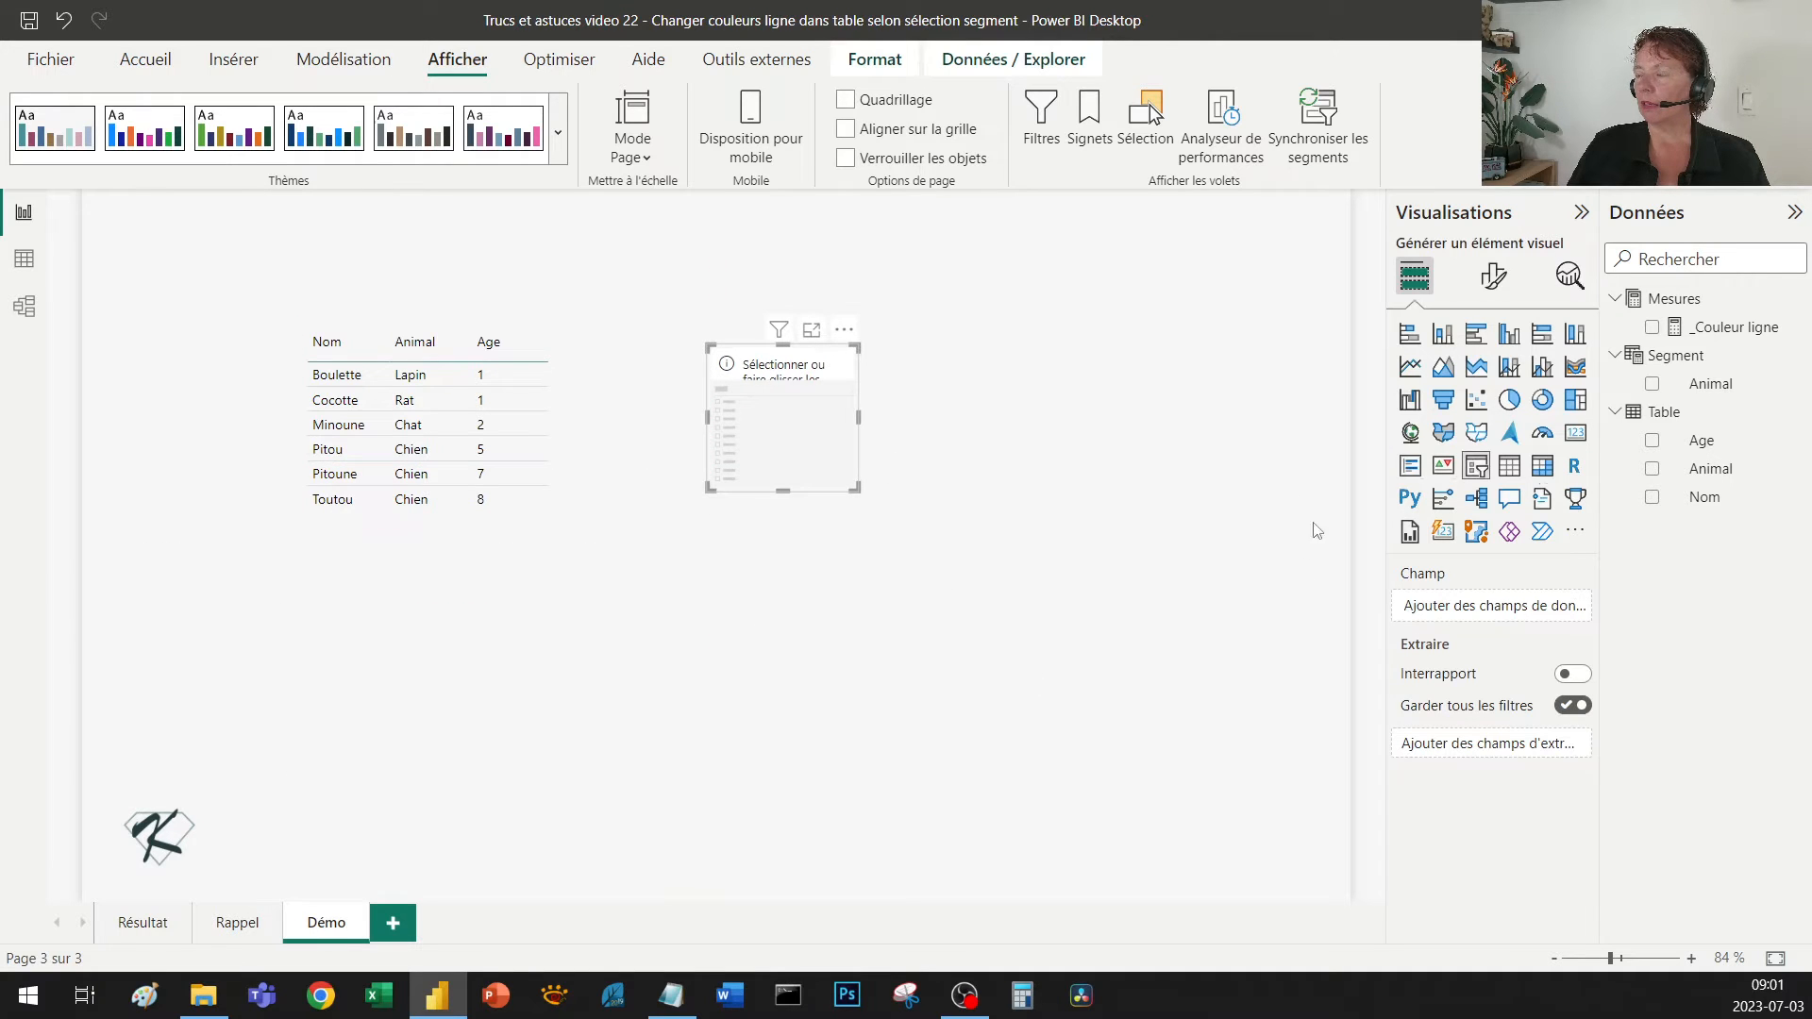
left_click(1654, 387)
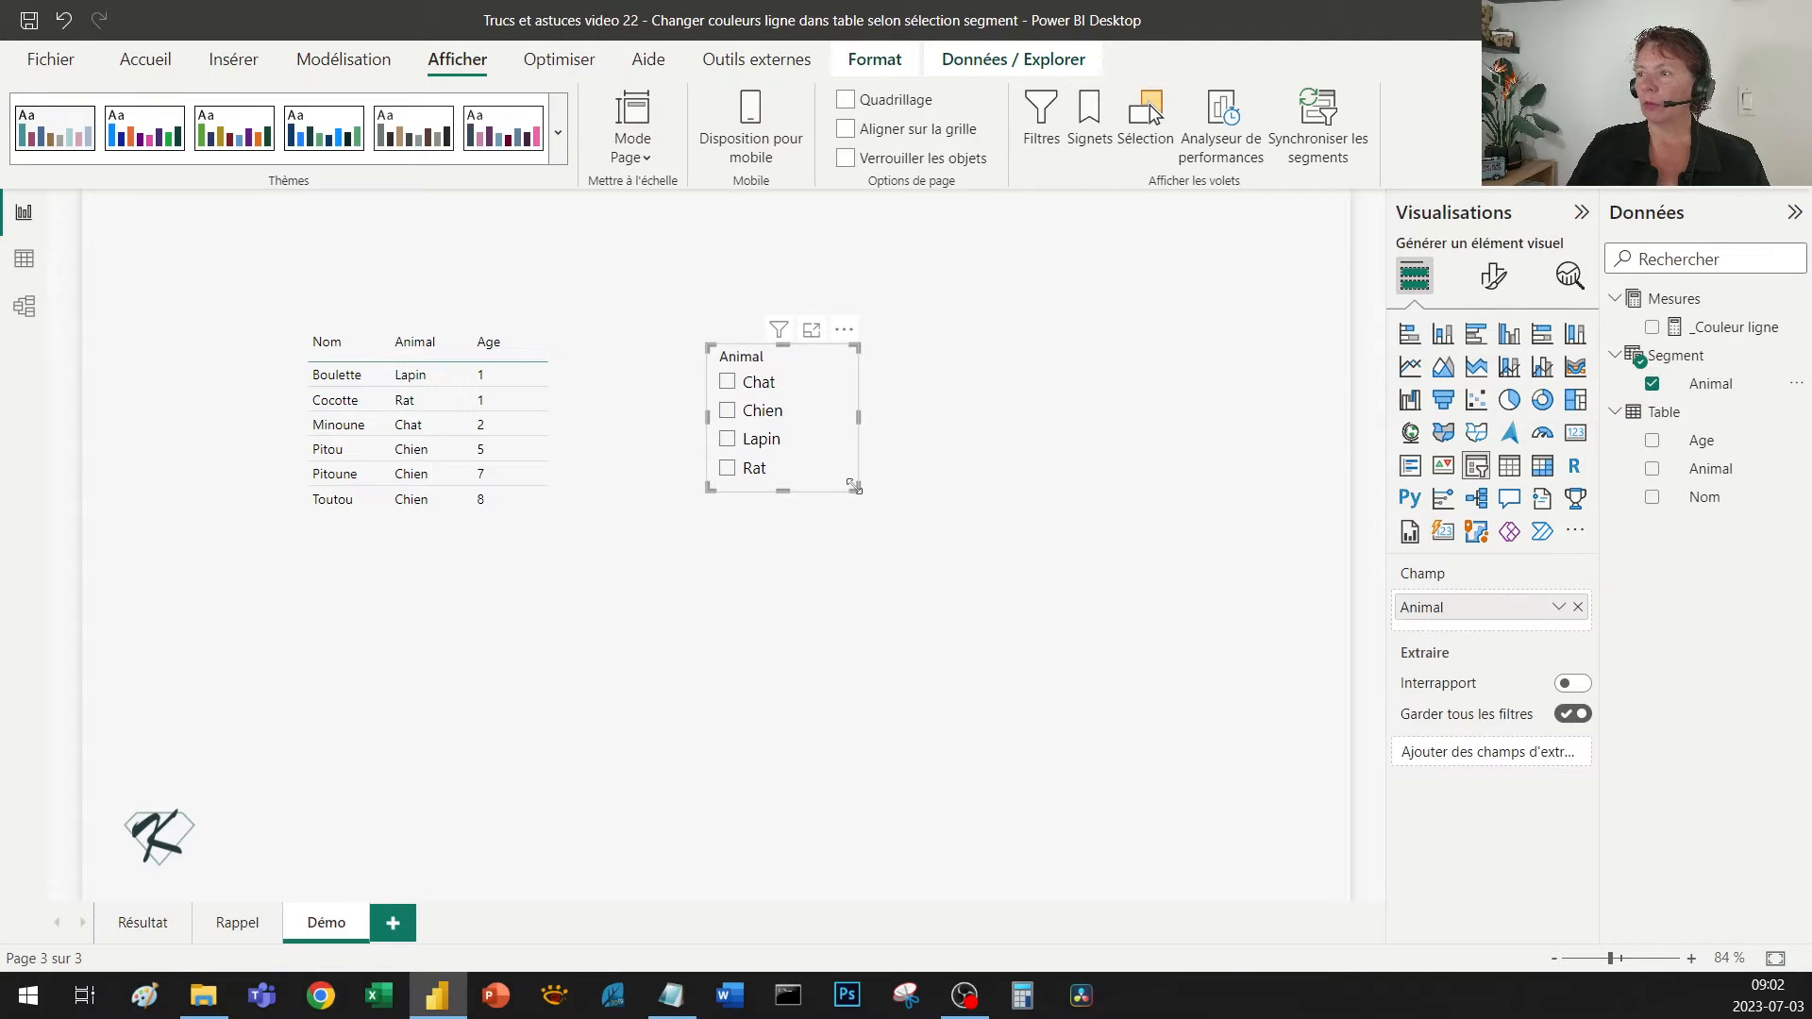
left_click_drag(858, 489, 971, 525)
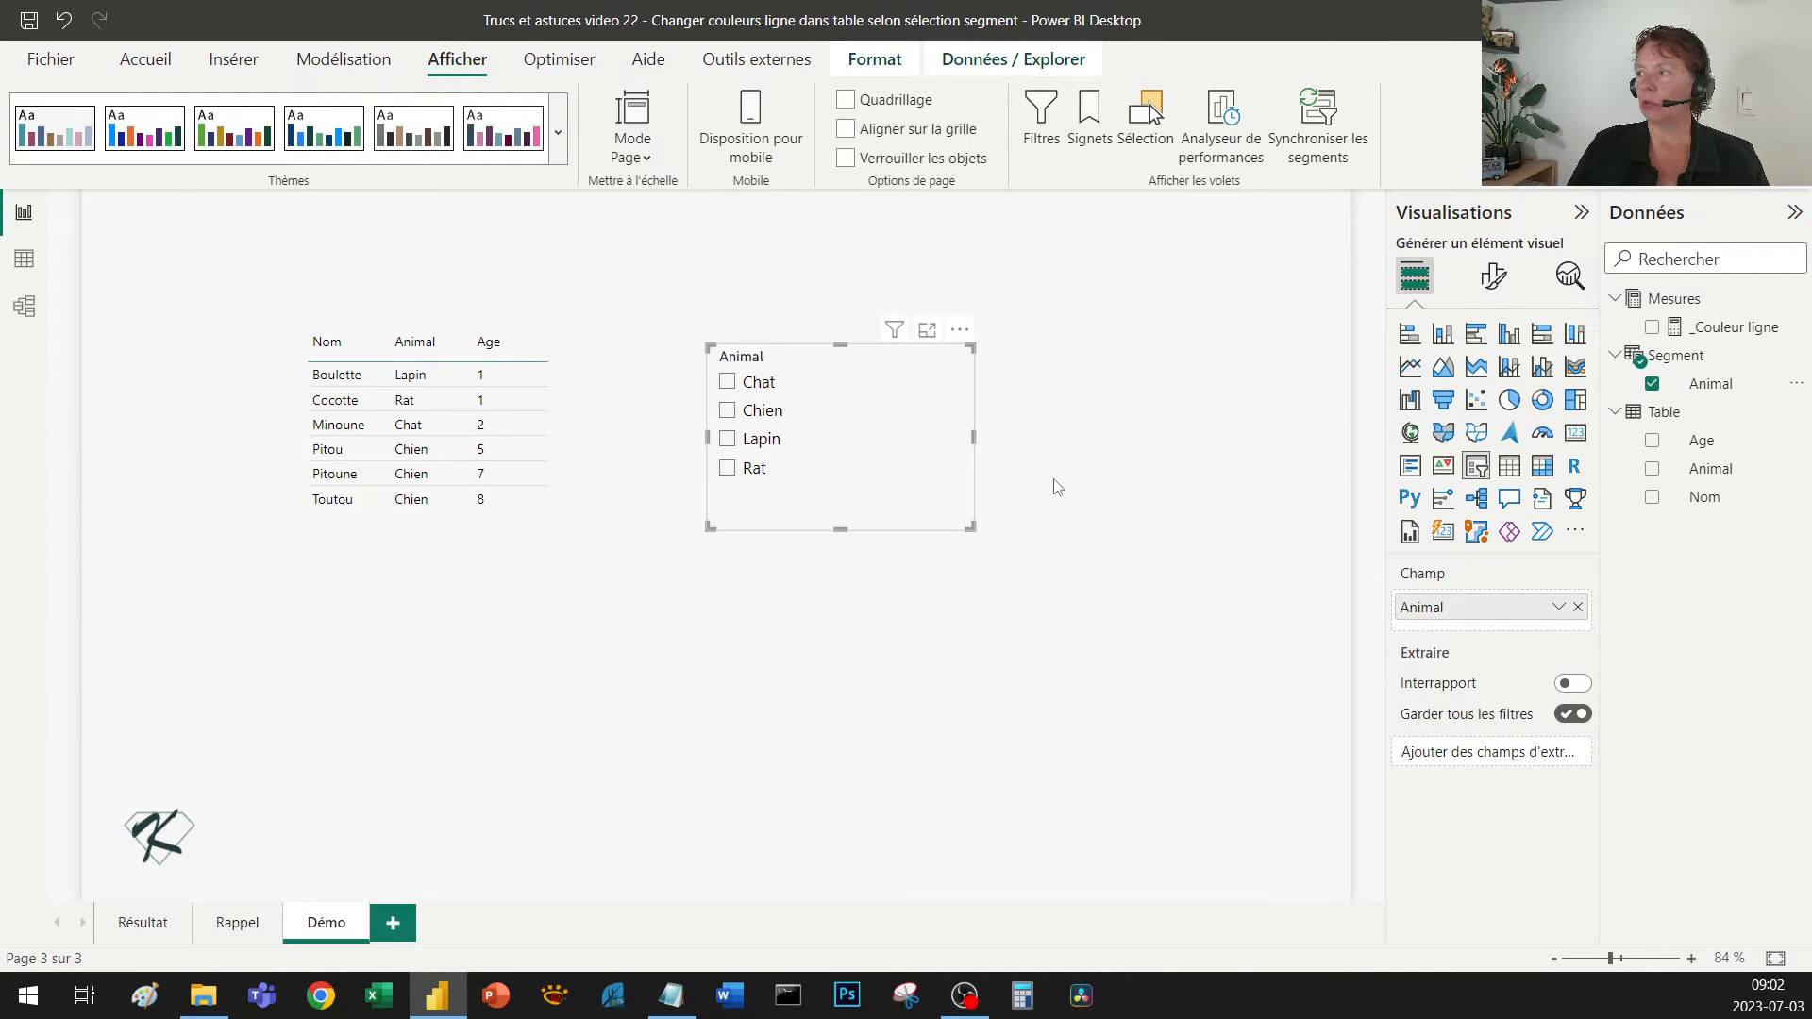
Step: Test the Animal slicer by selecting Chien, Lapin and Rat in turn, leaving Rat selected
left_click(728, 410)
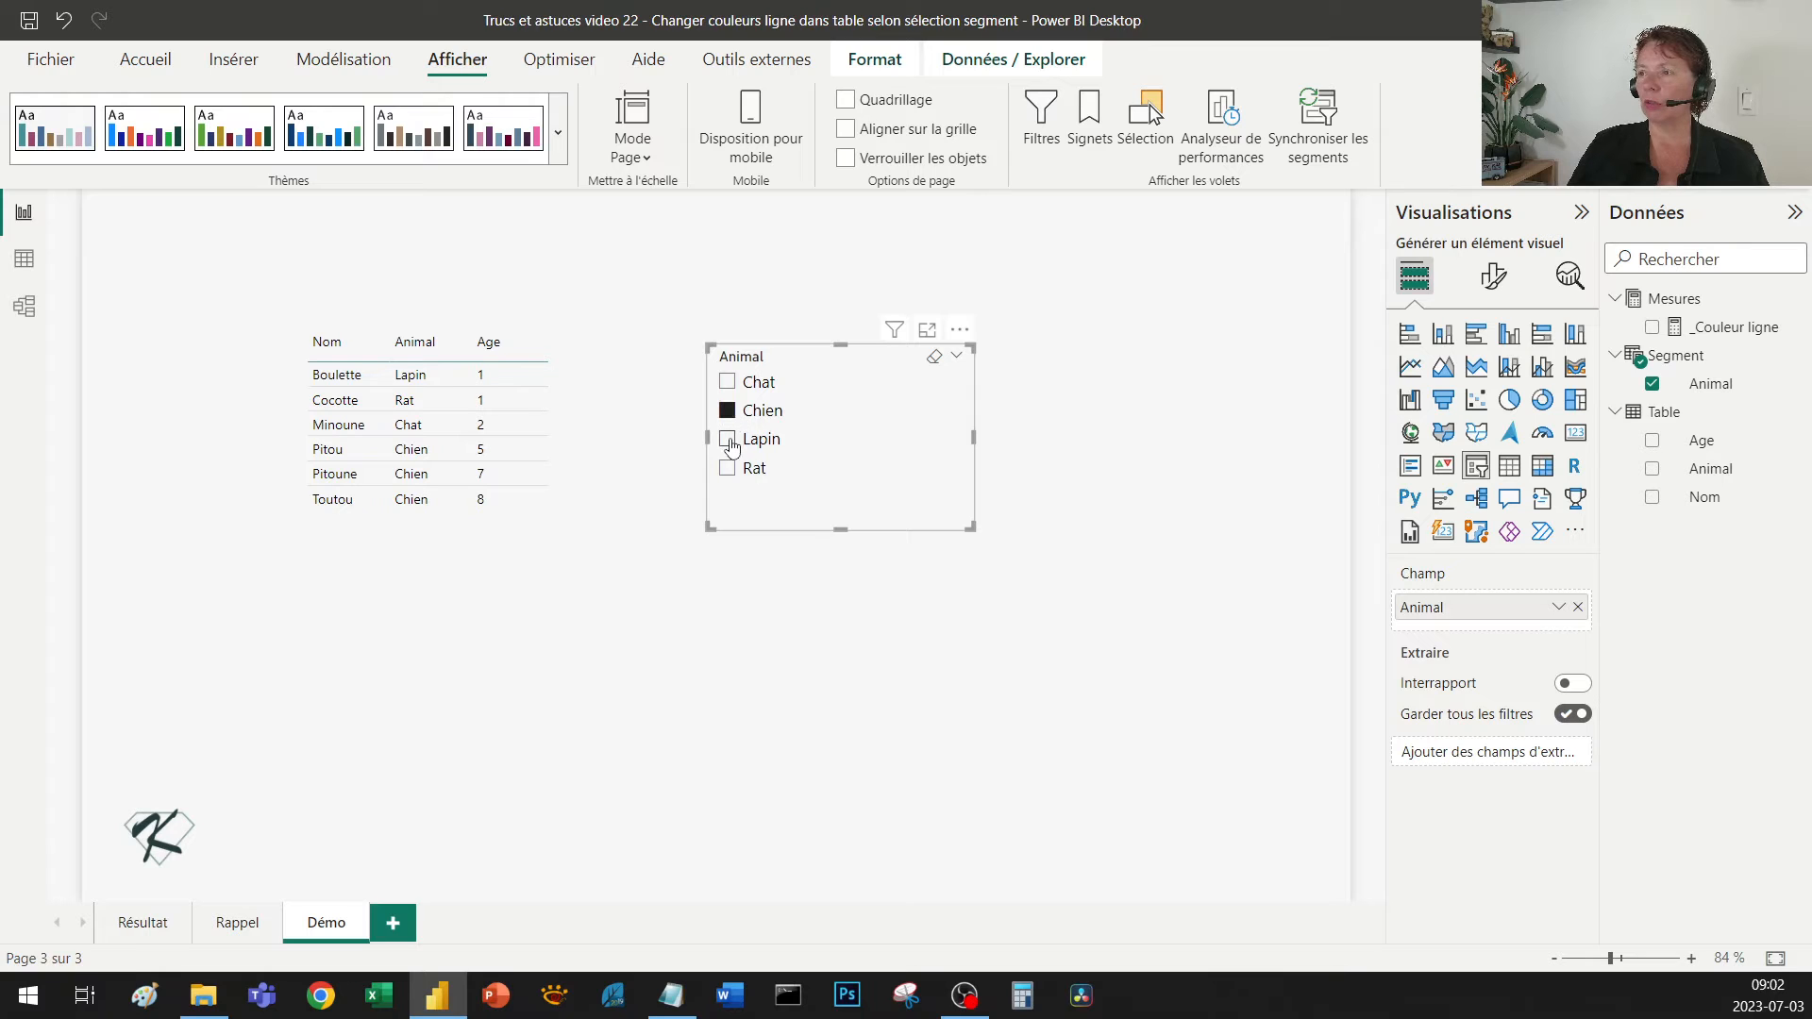
left_click(728, 440)
left_click(728, 469)
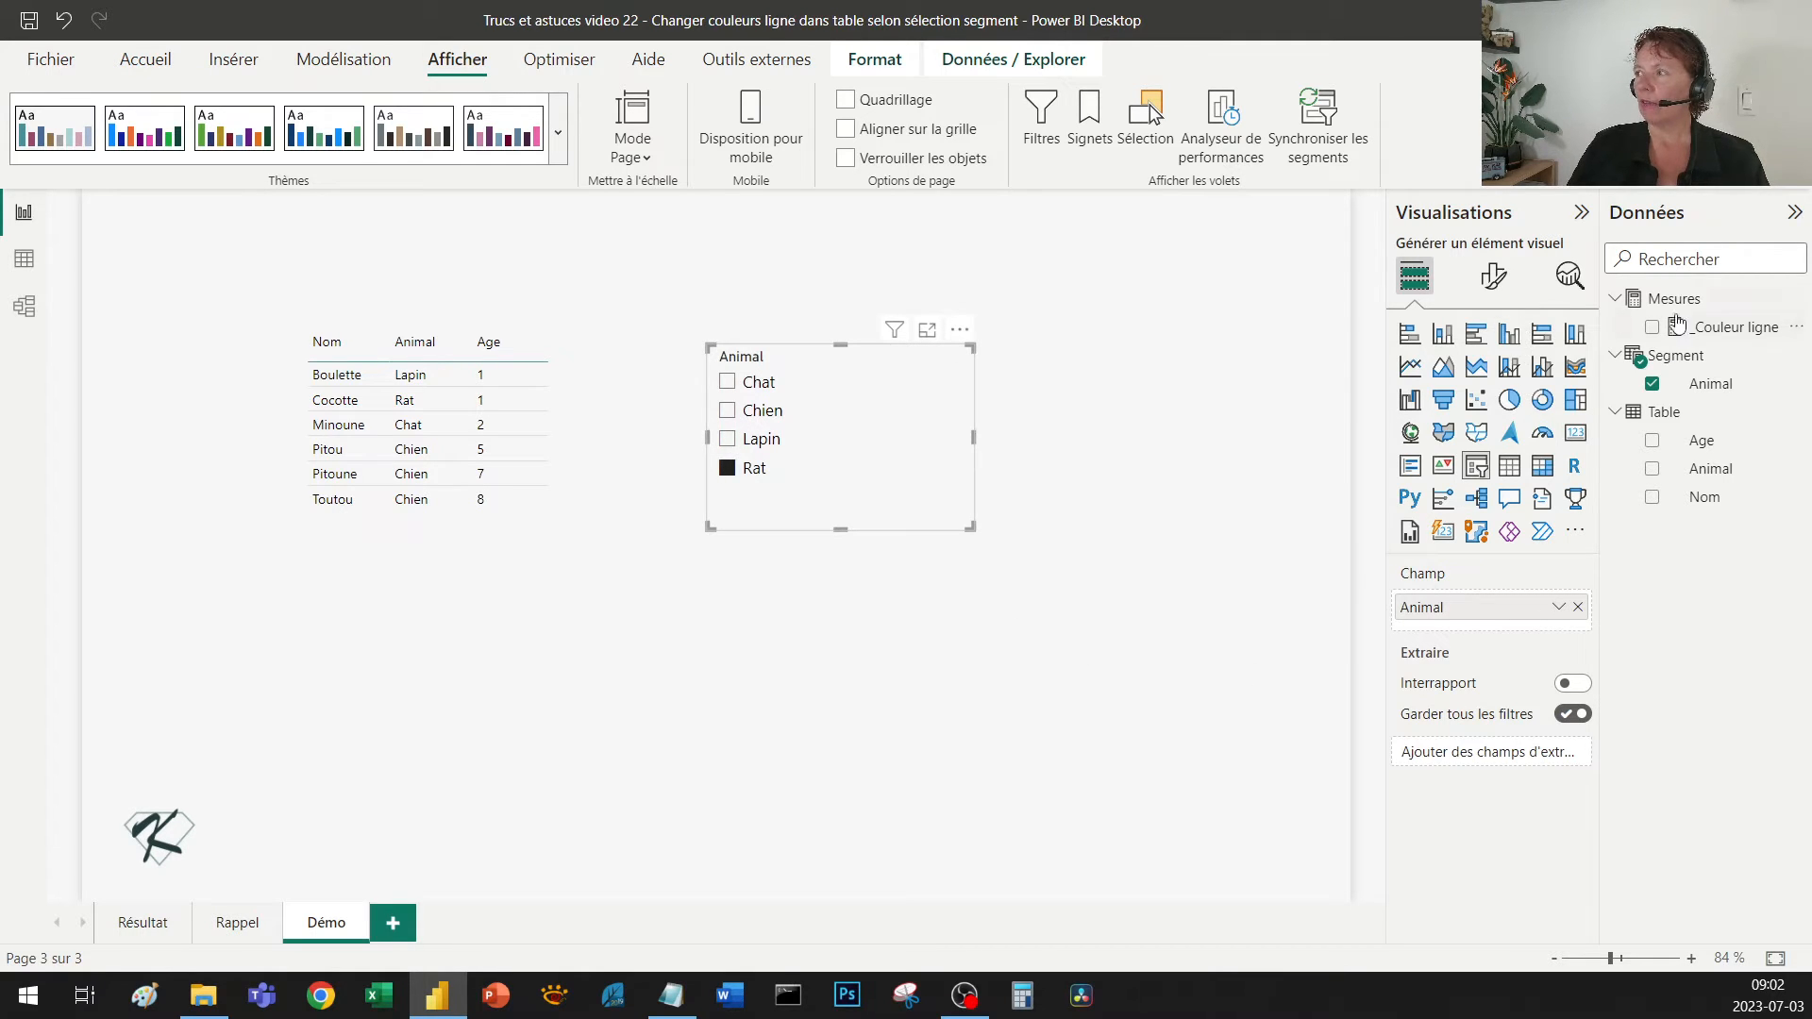
Step: Create a new measure in the Segment table and name it Couleur
left_click(1615, 300)
right_click(1707, 359)
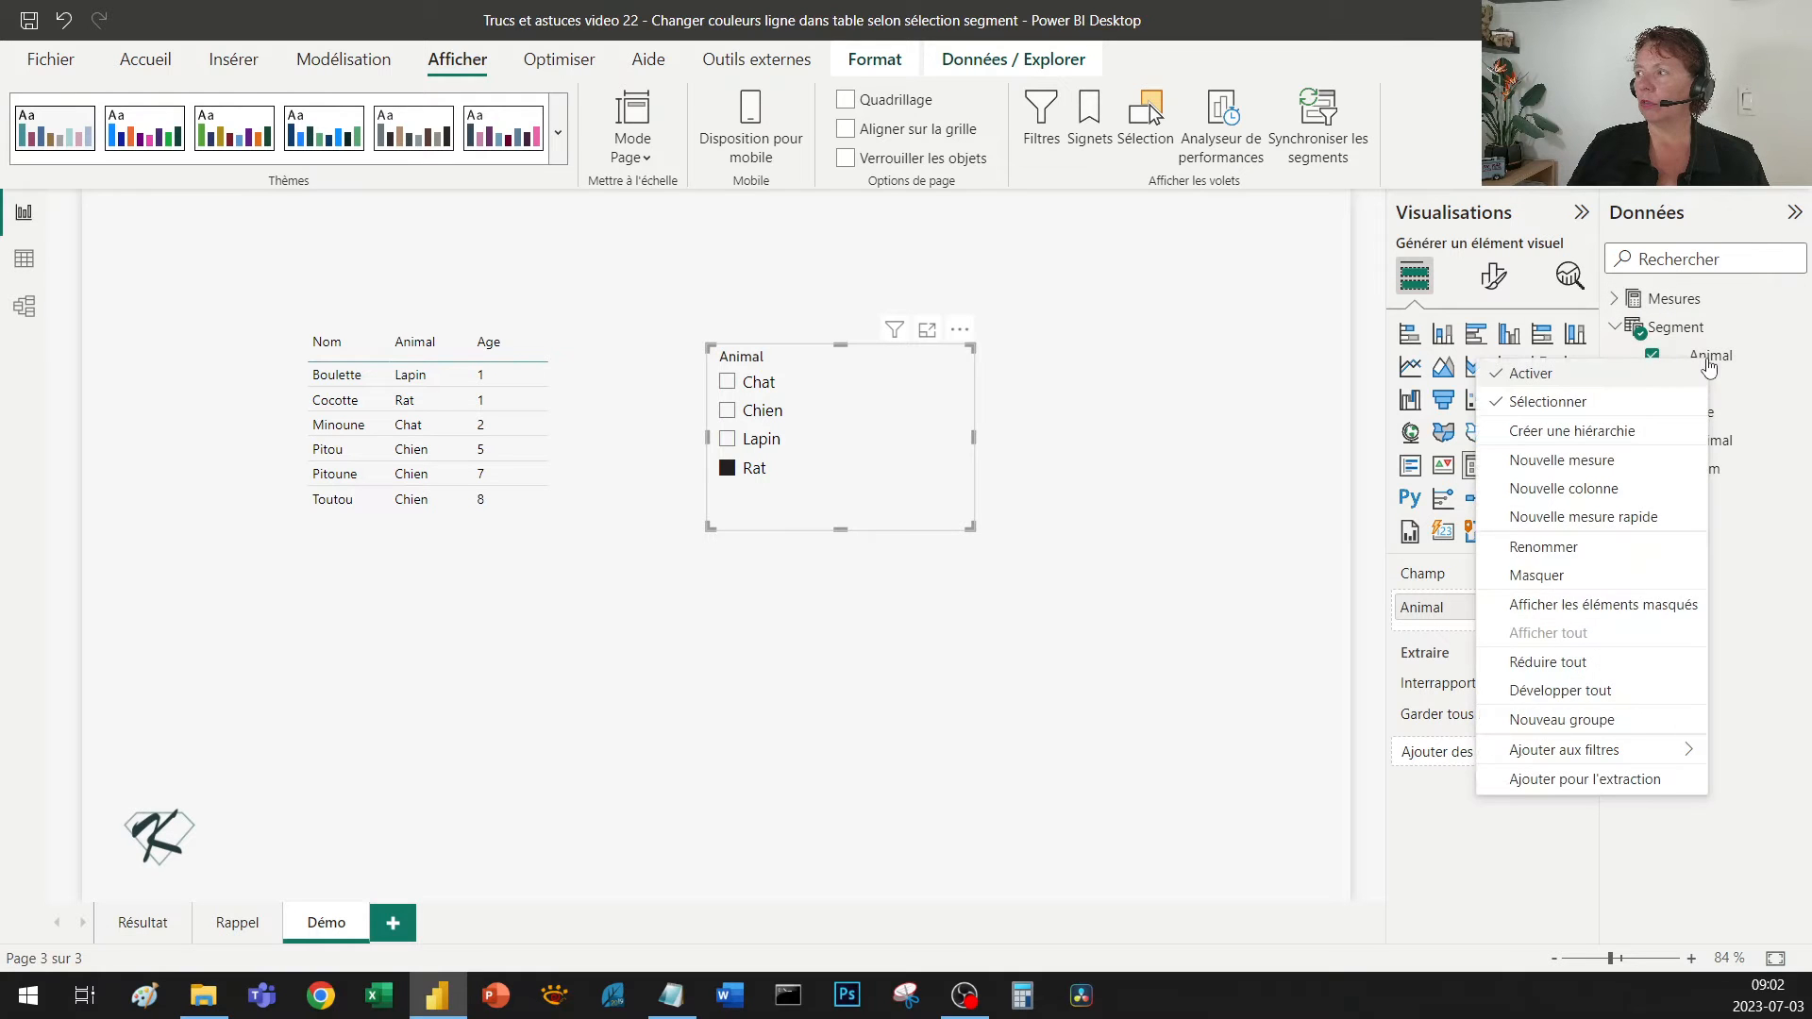
left_click(1562, 460)
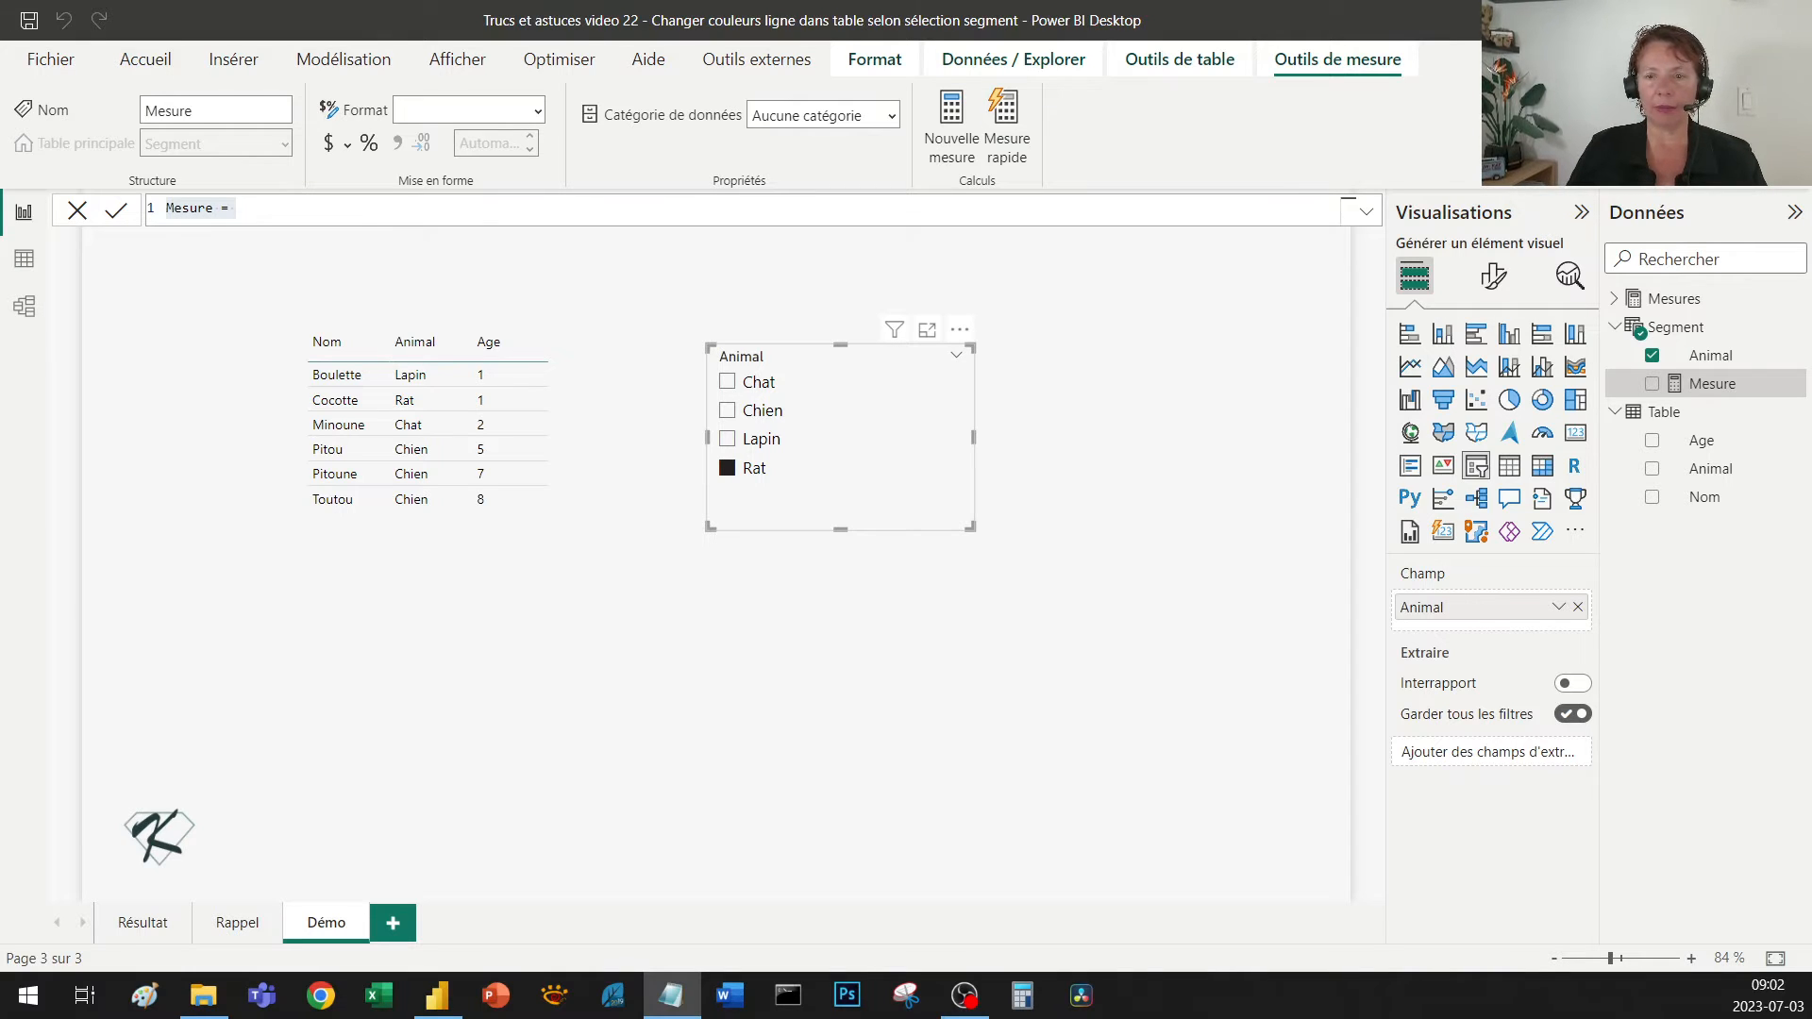
double_click(186, 209)
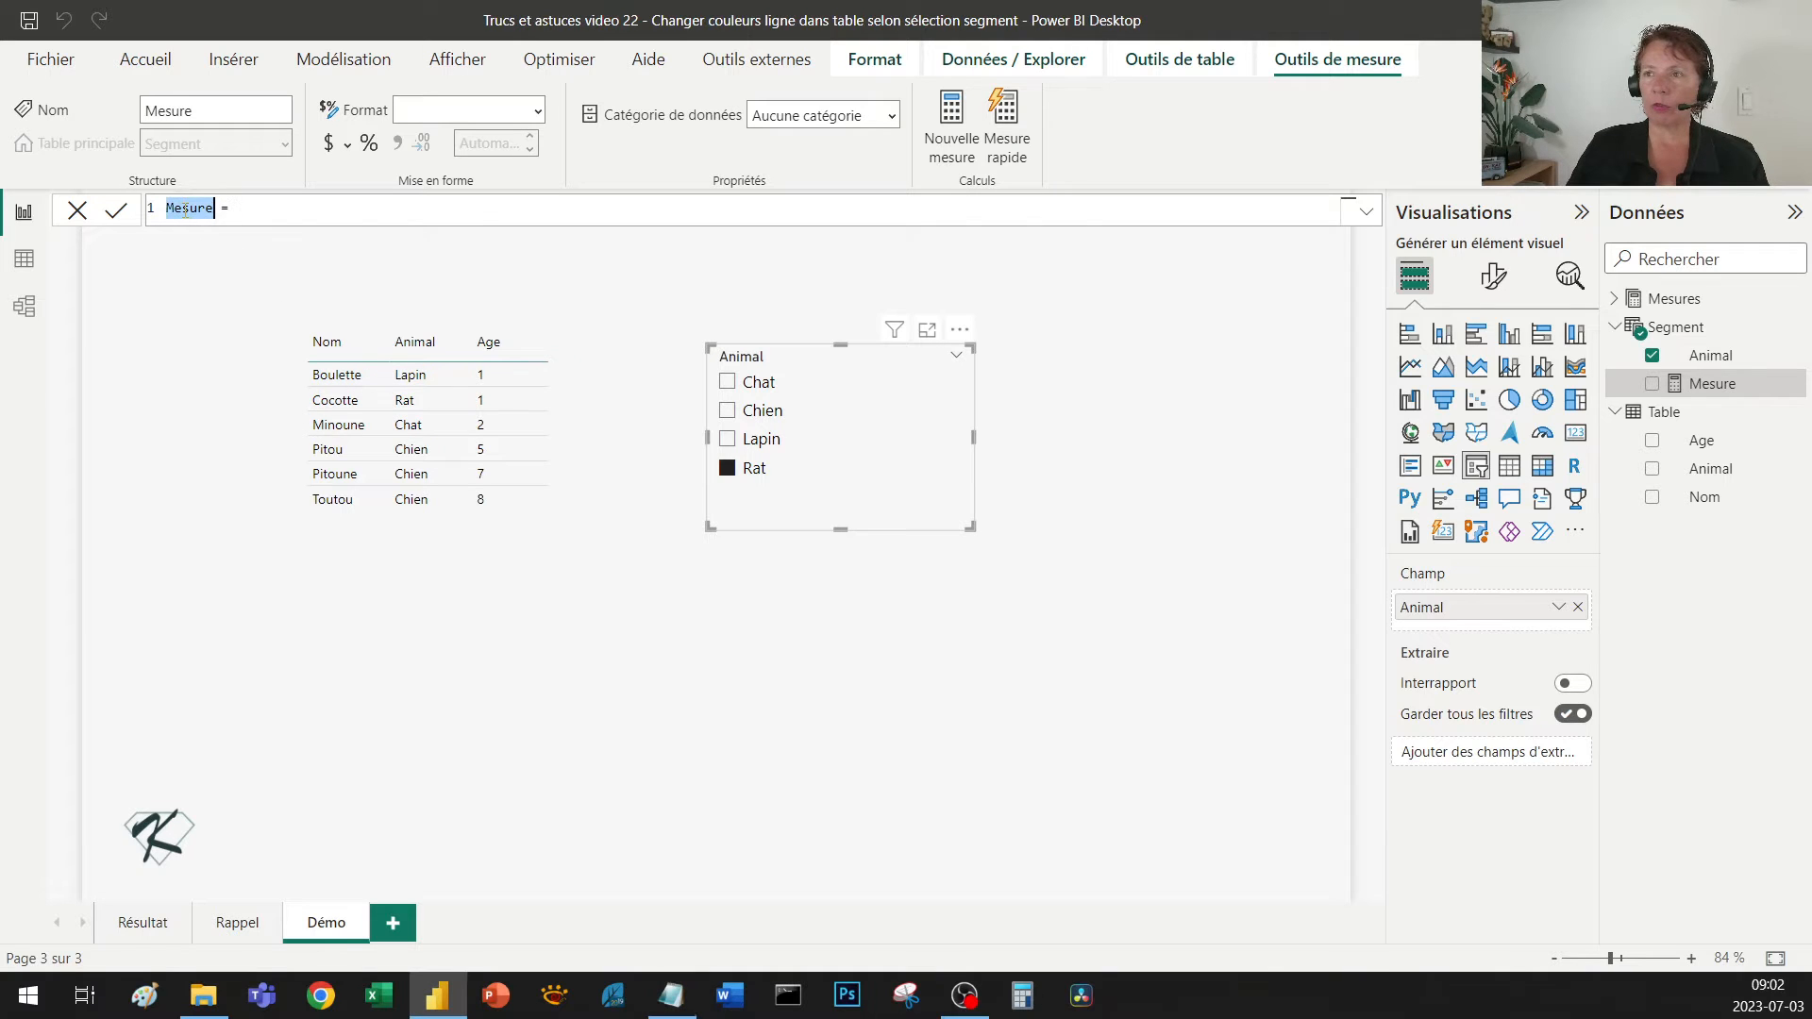
type("Coul")
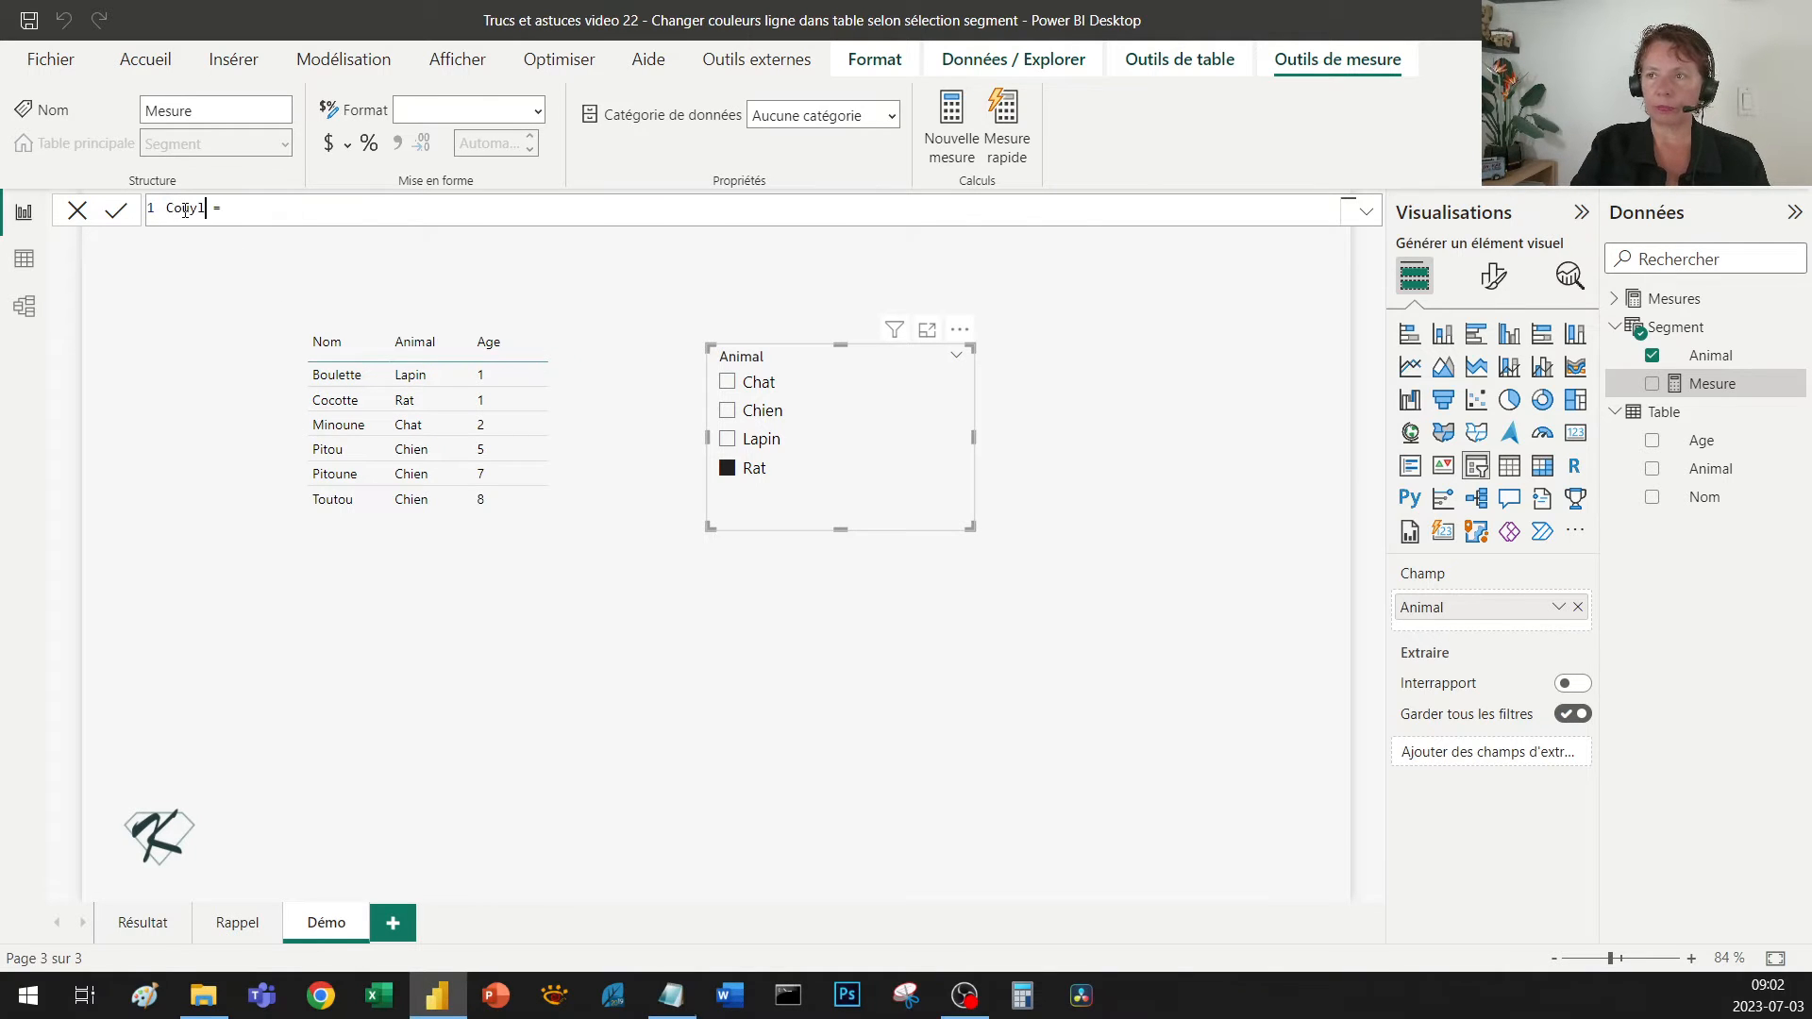
type("eur = ")
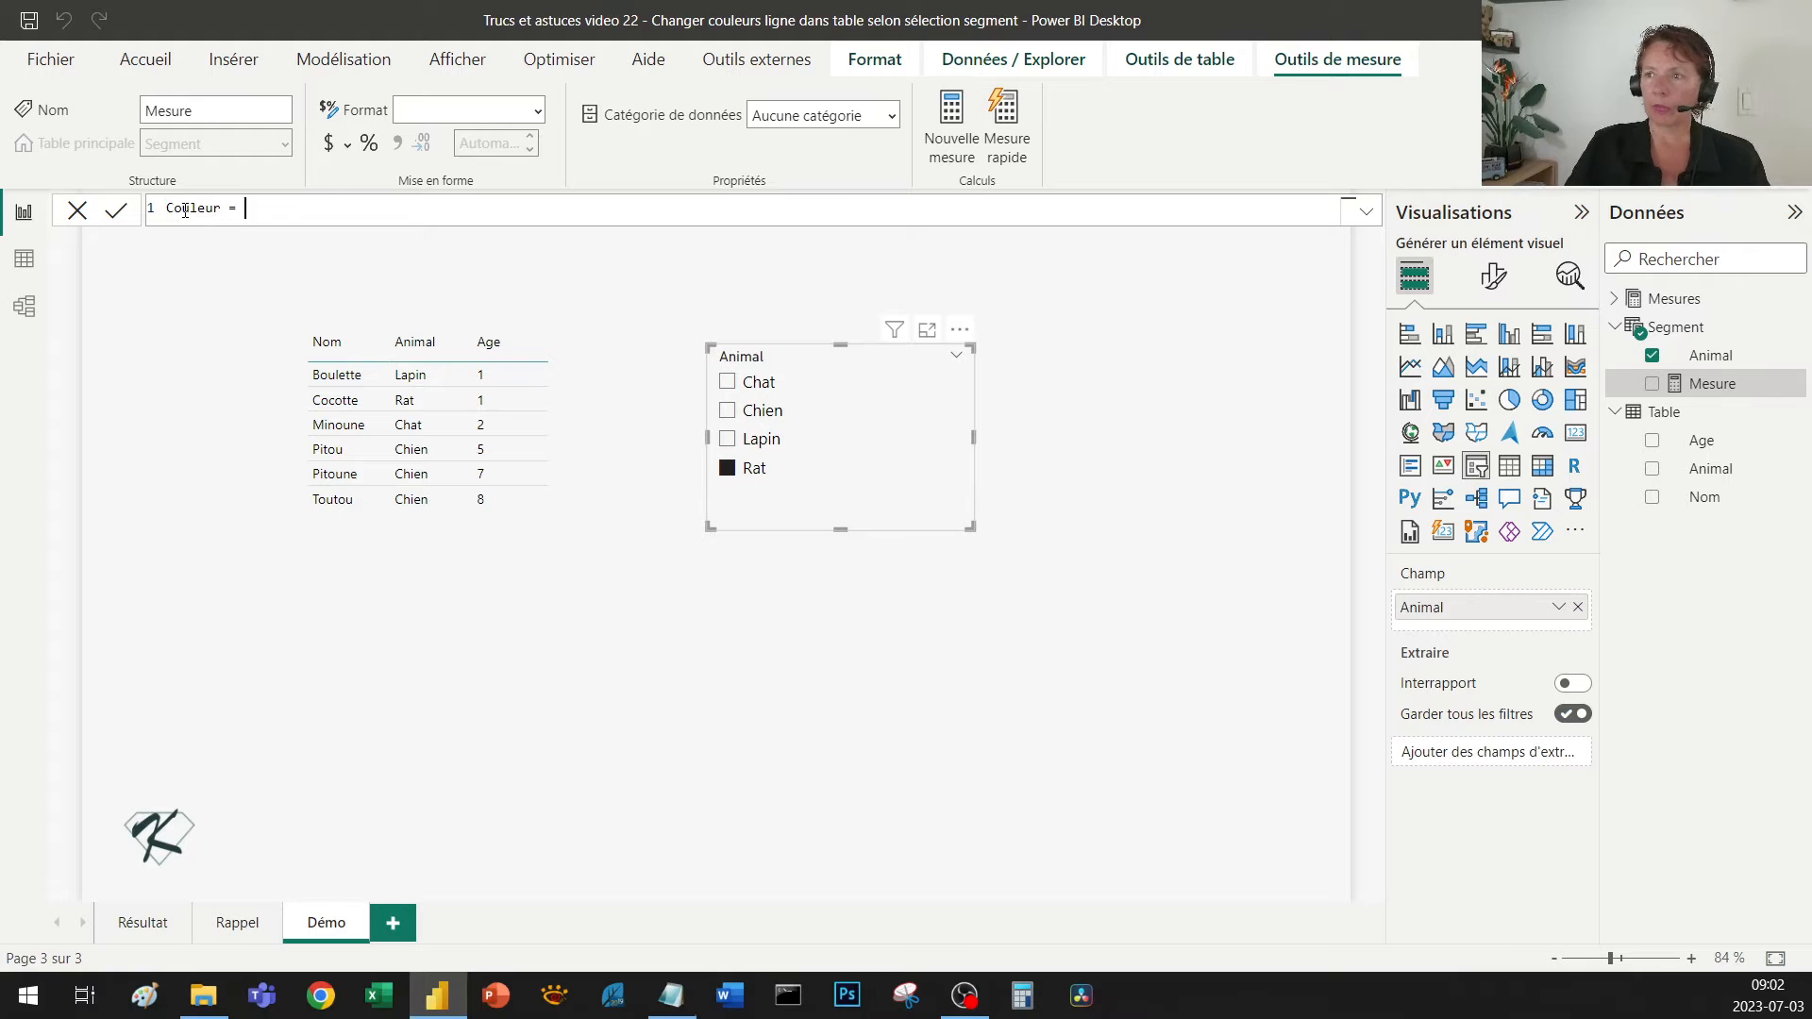
Step: Start the Couleur formula with an IF whose test begins with SELECTEDVALUE('Table'[Animal])
type("IF(")
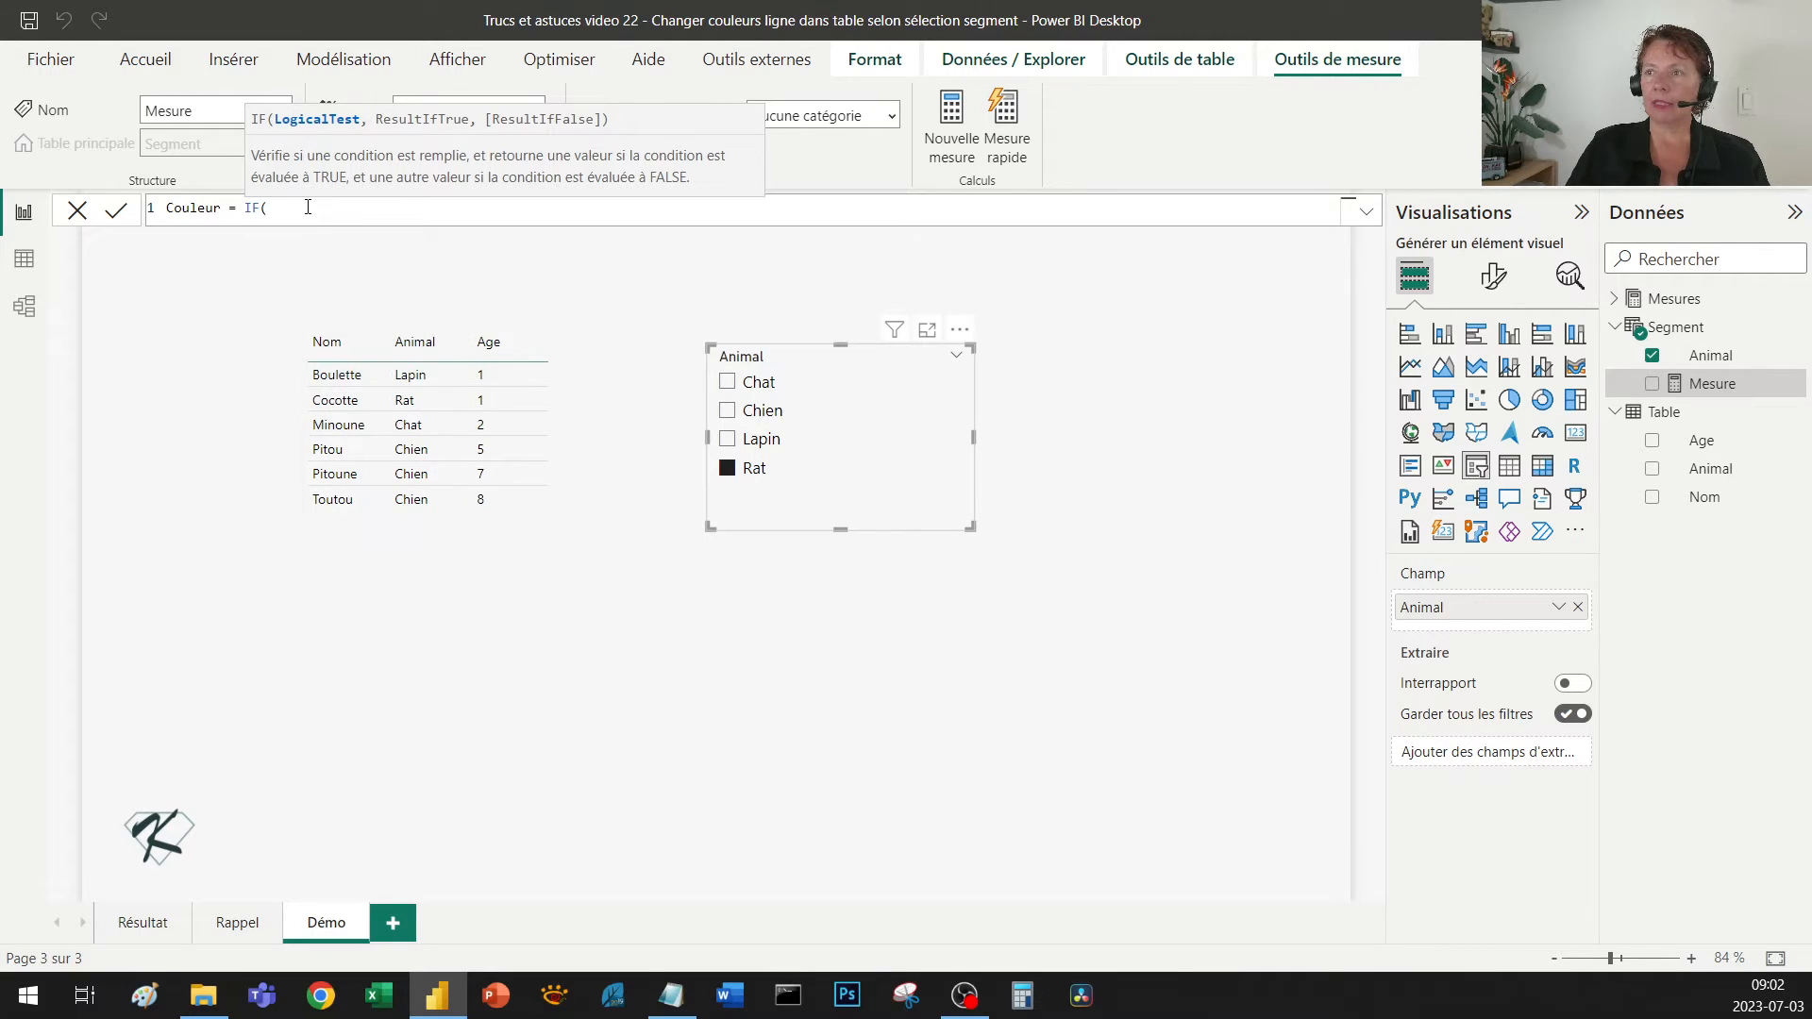
type("SELE")
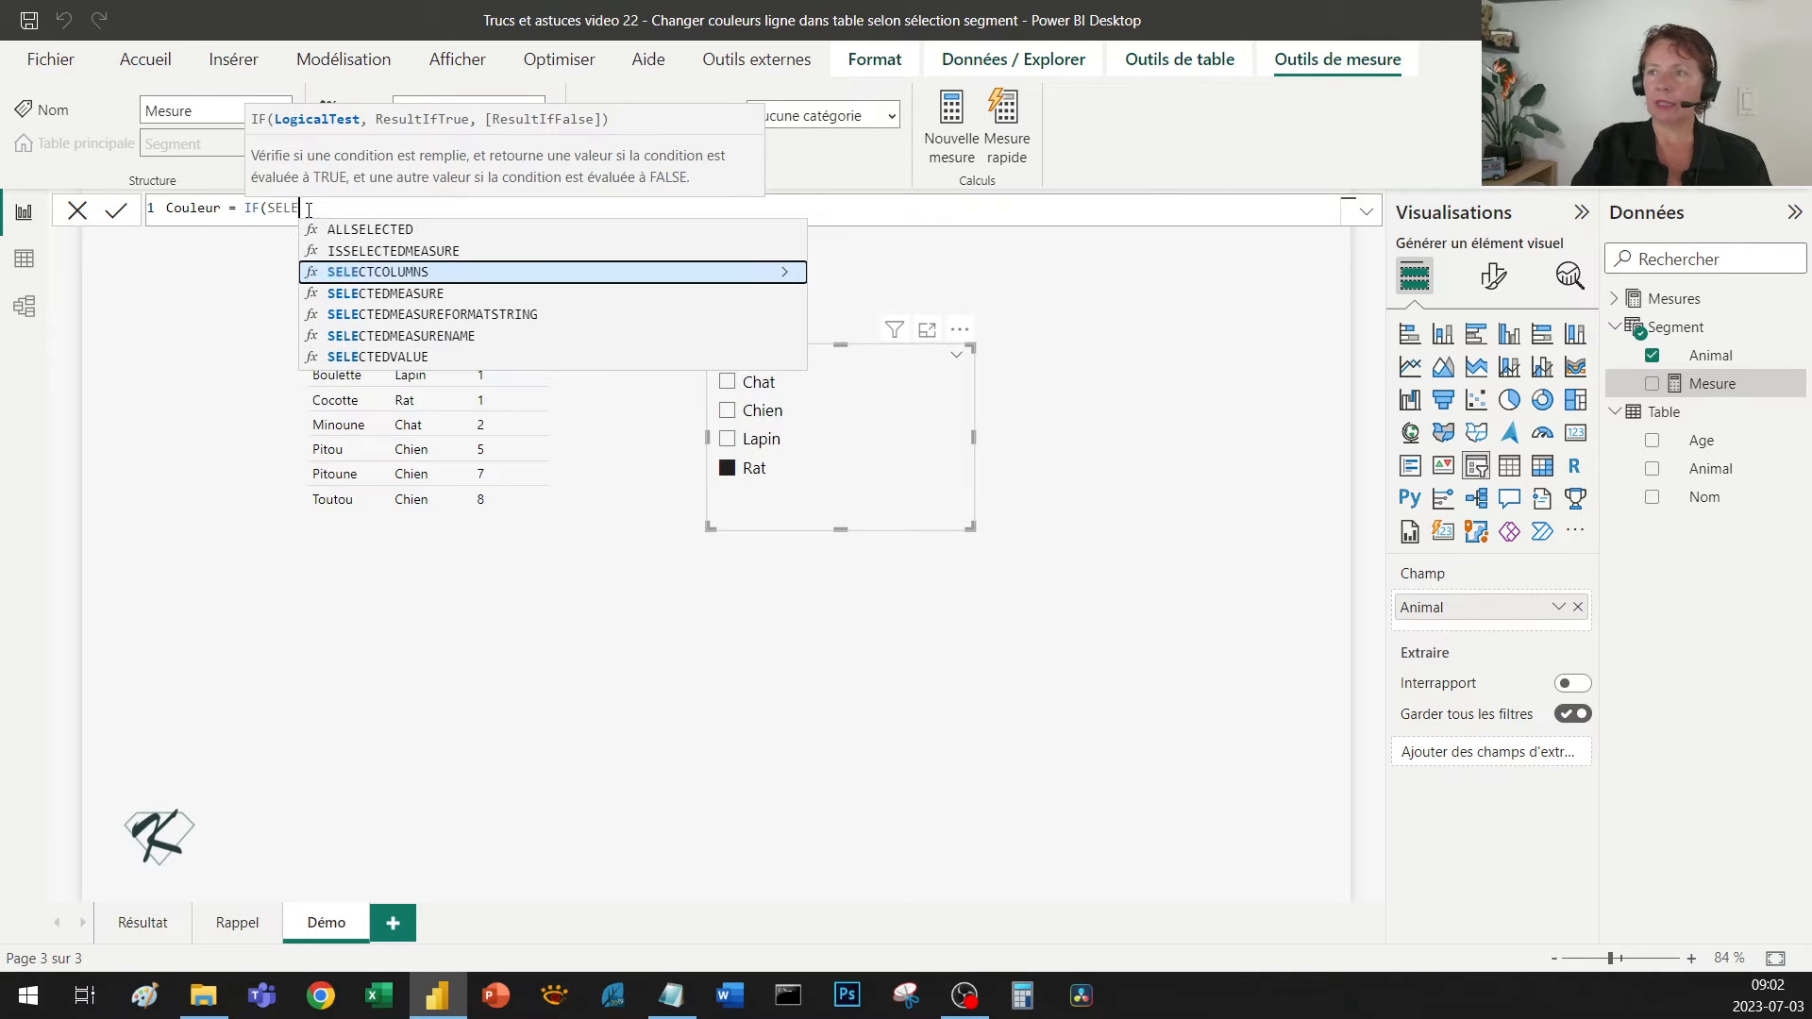
left_click(409, 357)
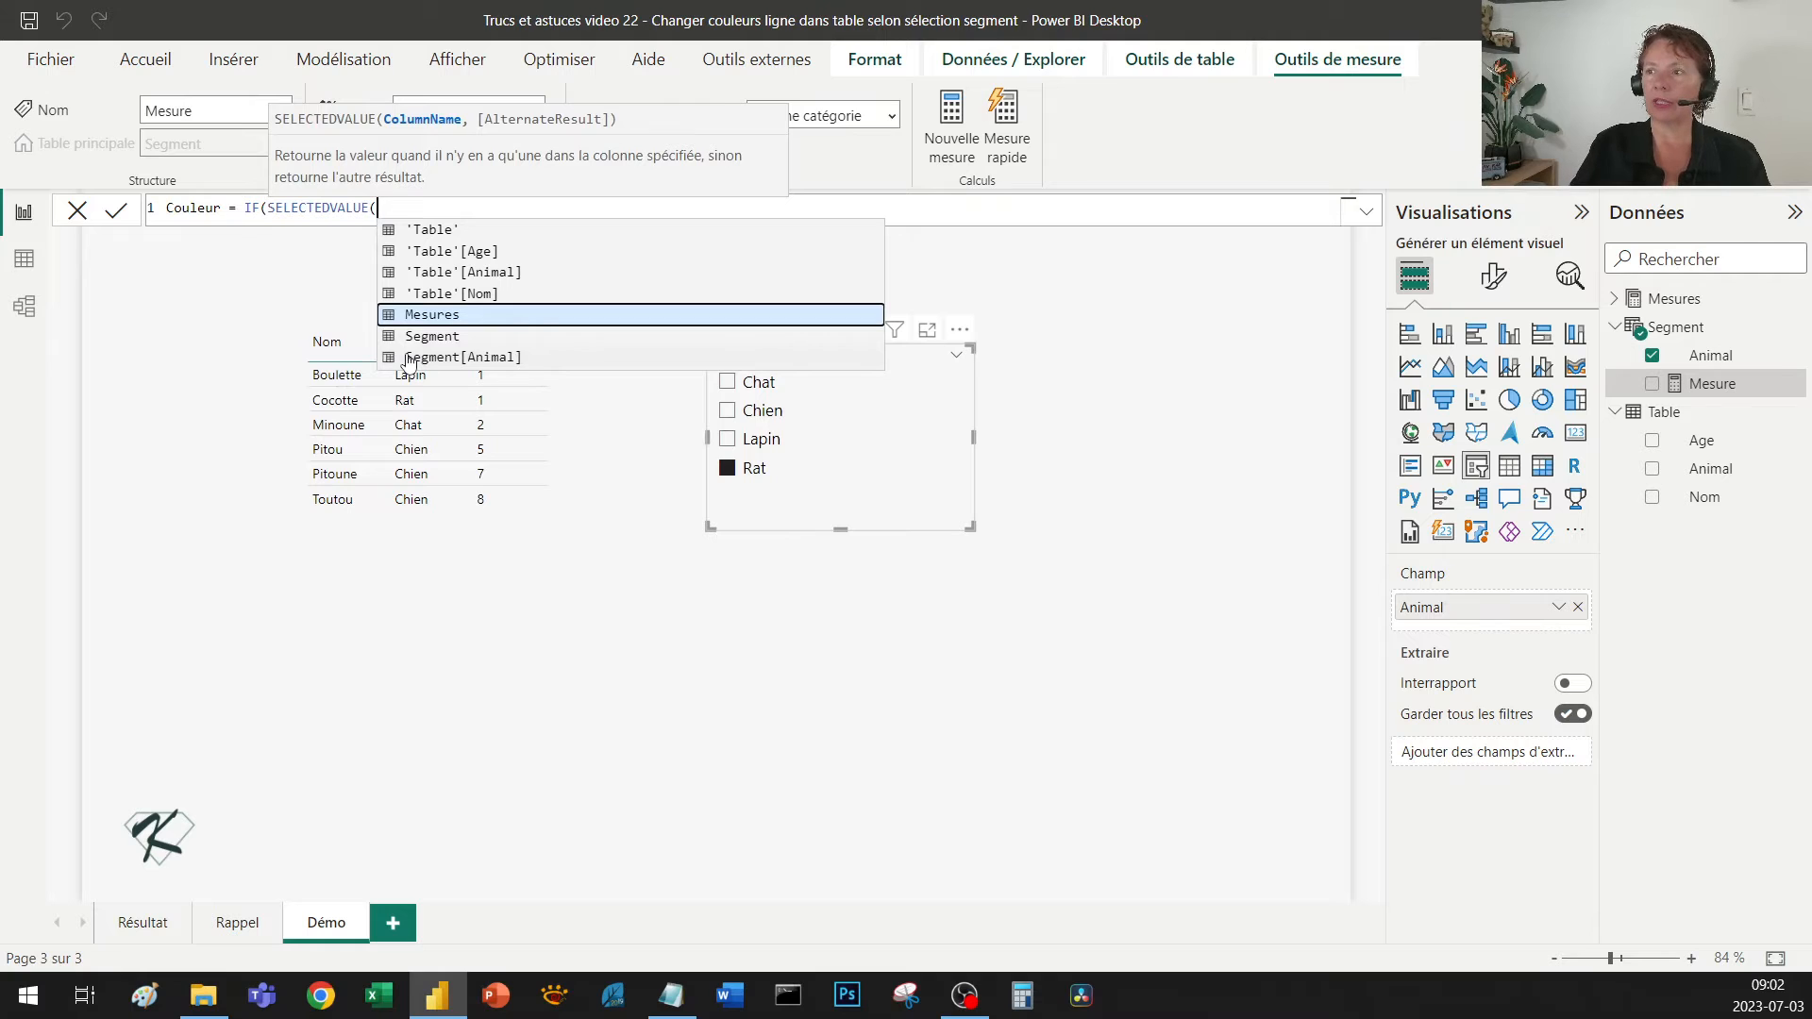
type("A")
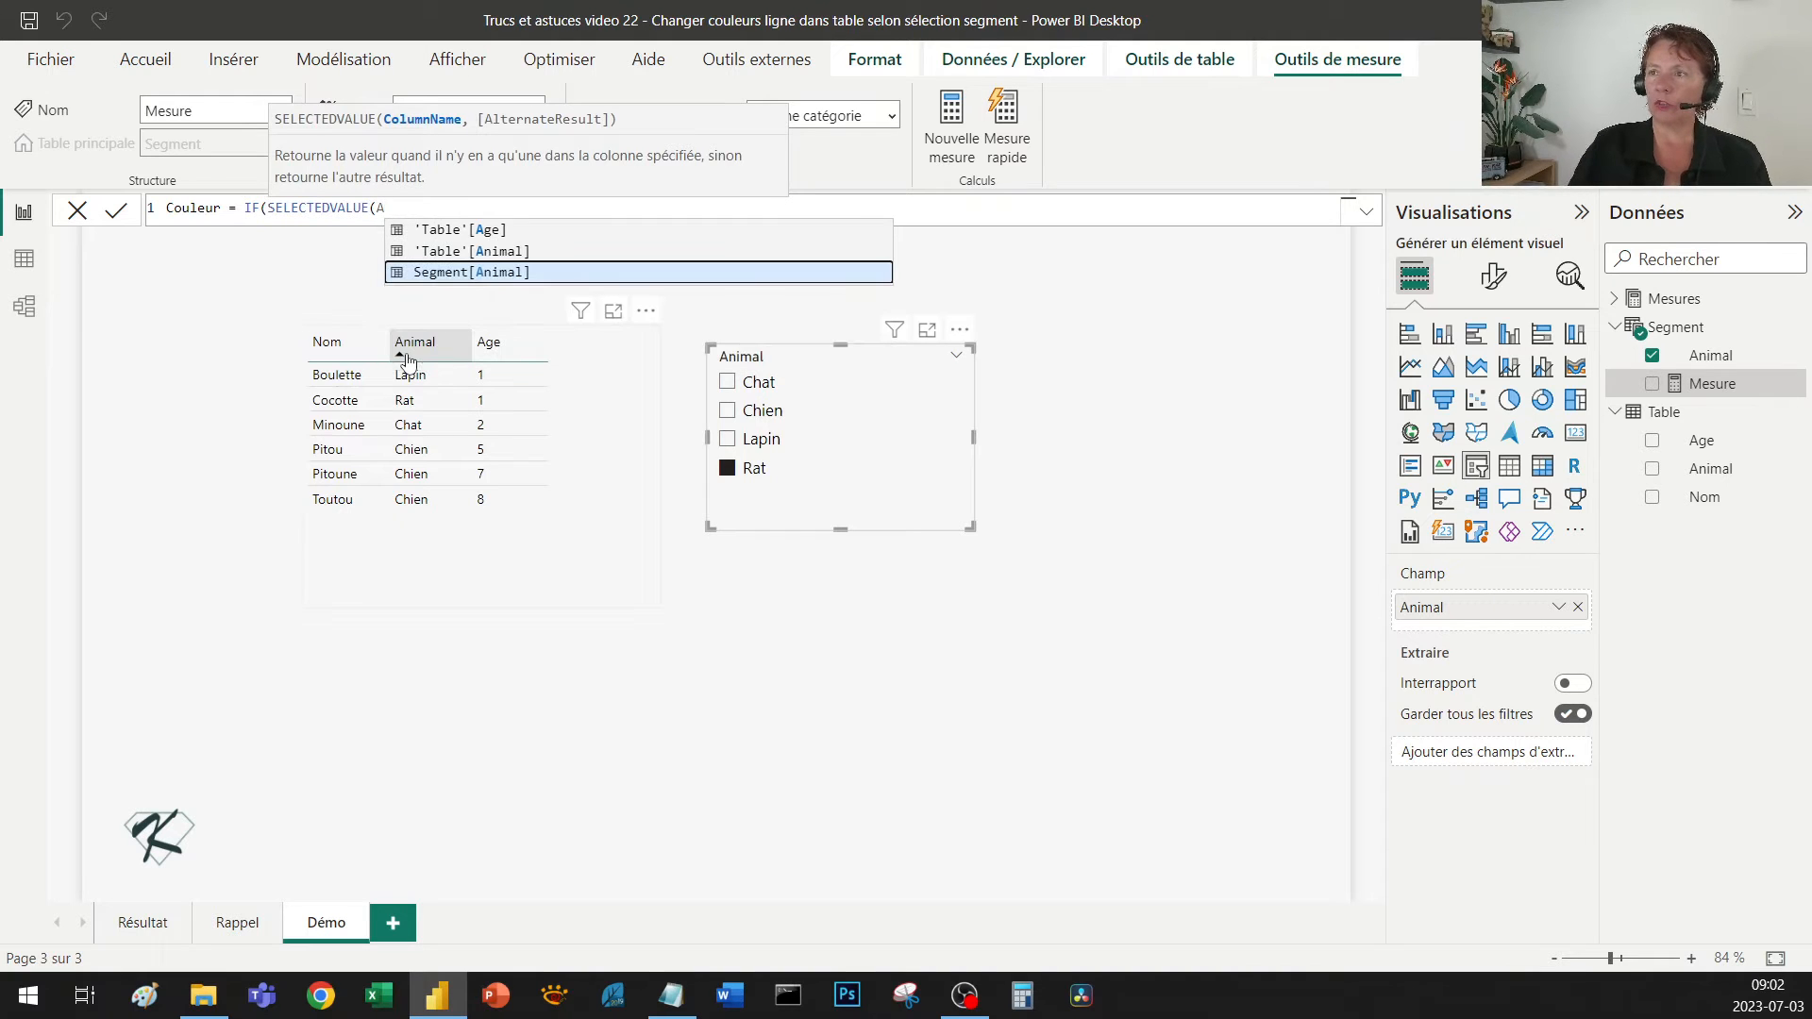
left_click(486, 251)
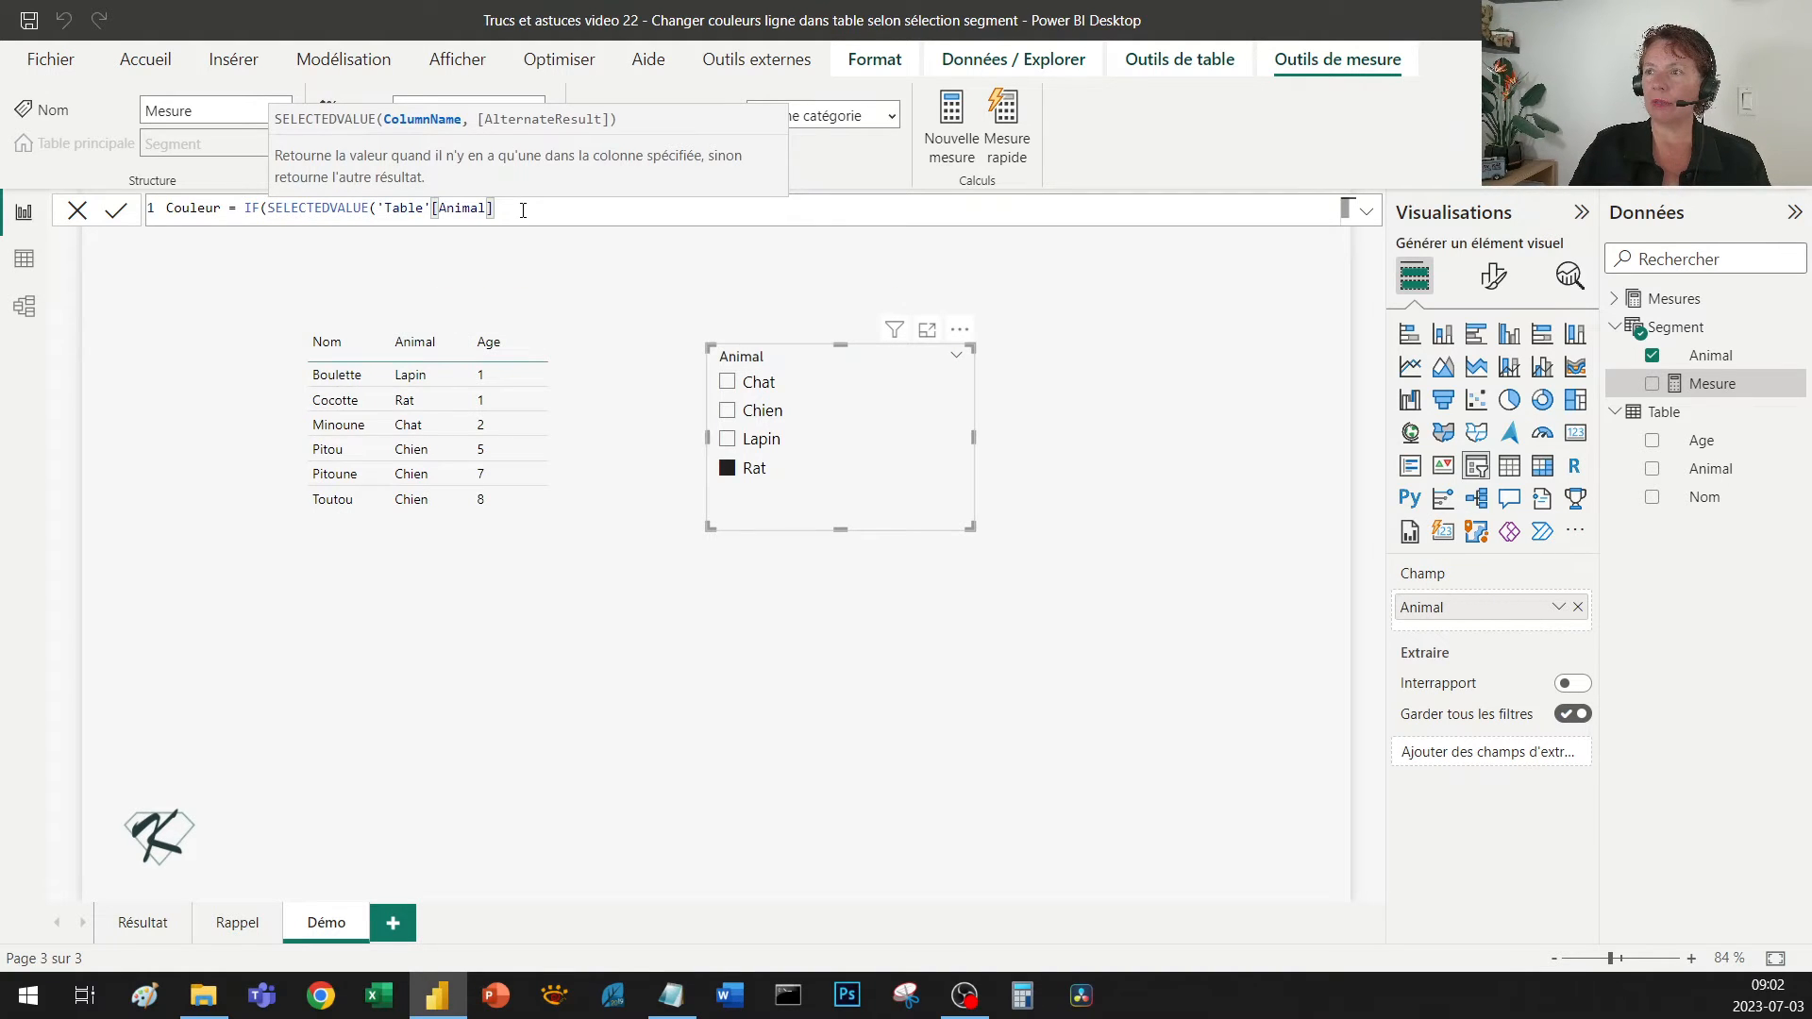
type(")")
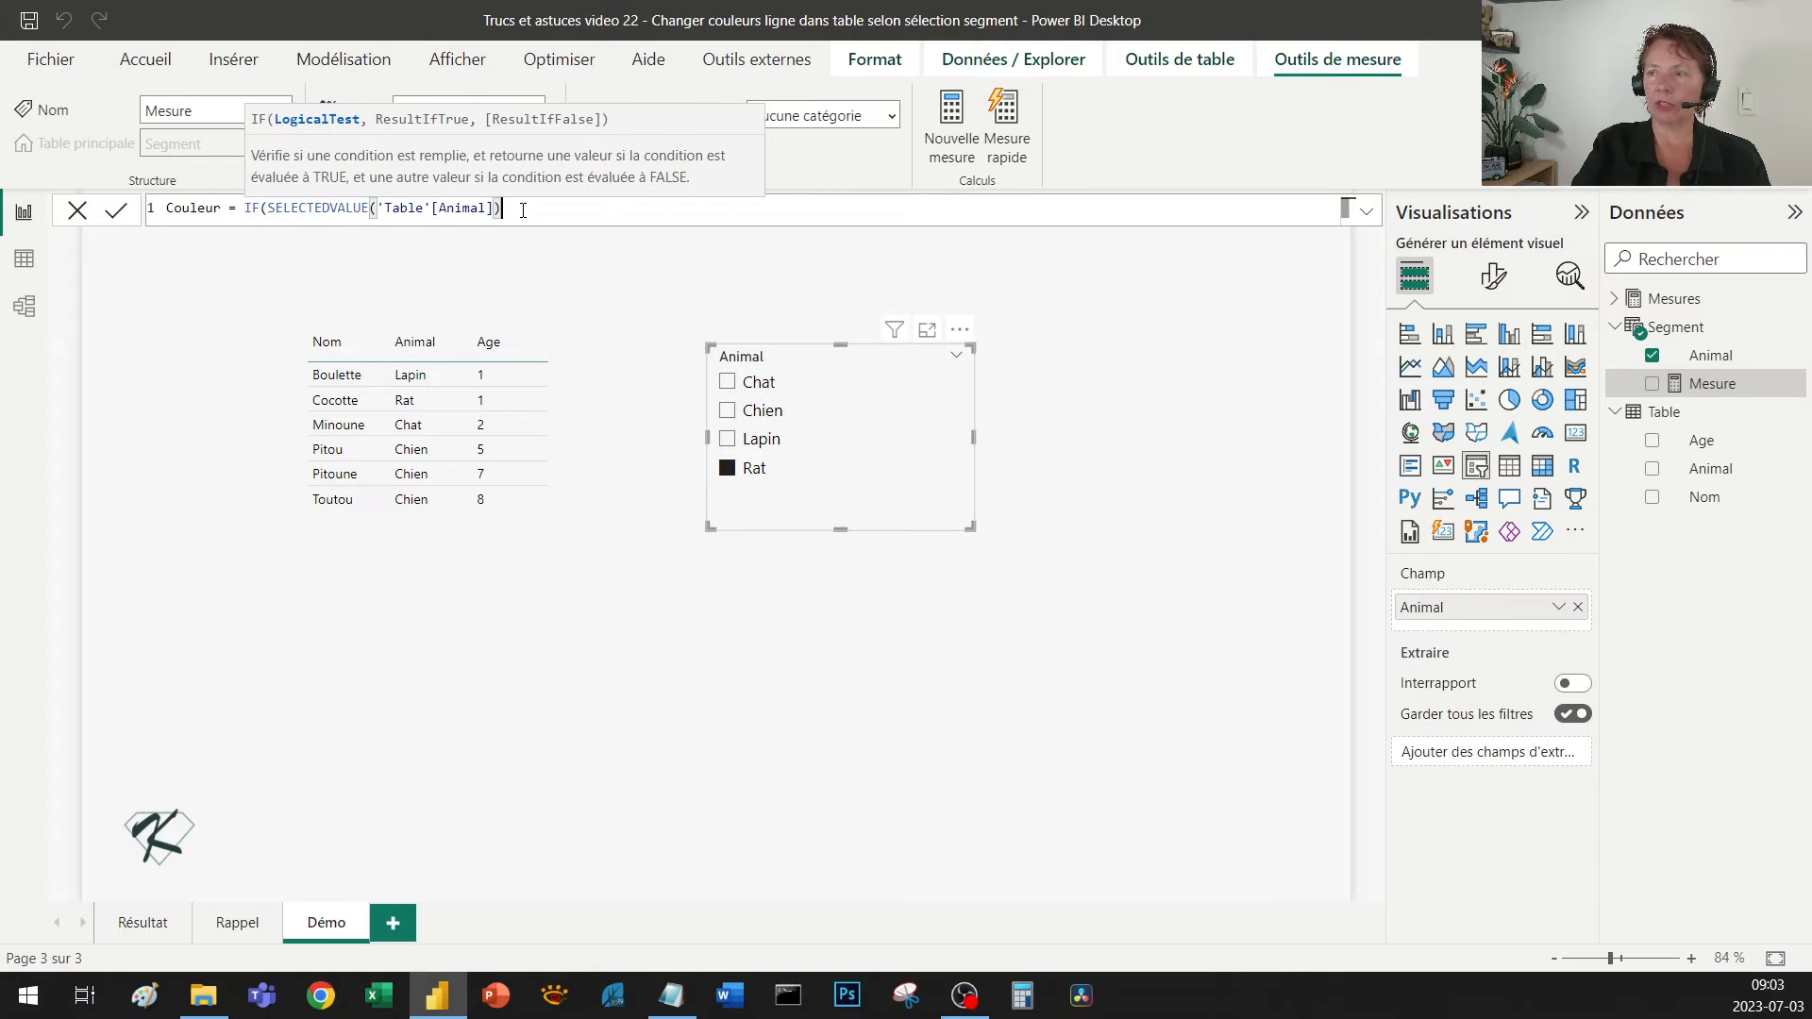
Step: Complete the IF test in the Couleur formula by comparing the table's animal with SELECTEDVALUE(Segment[Animal])
type("=SELE")
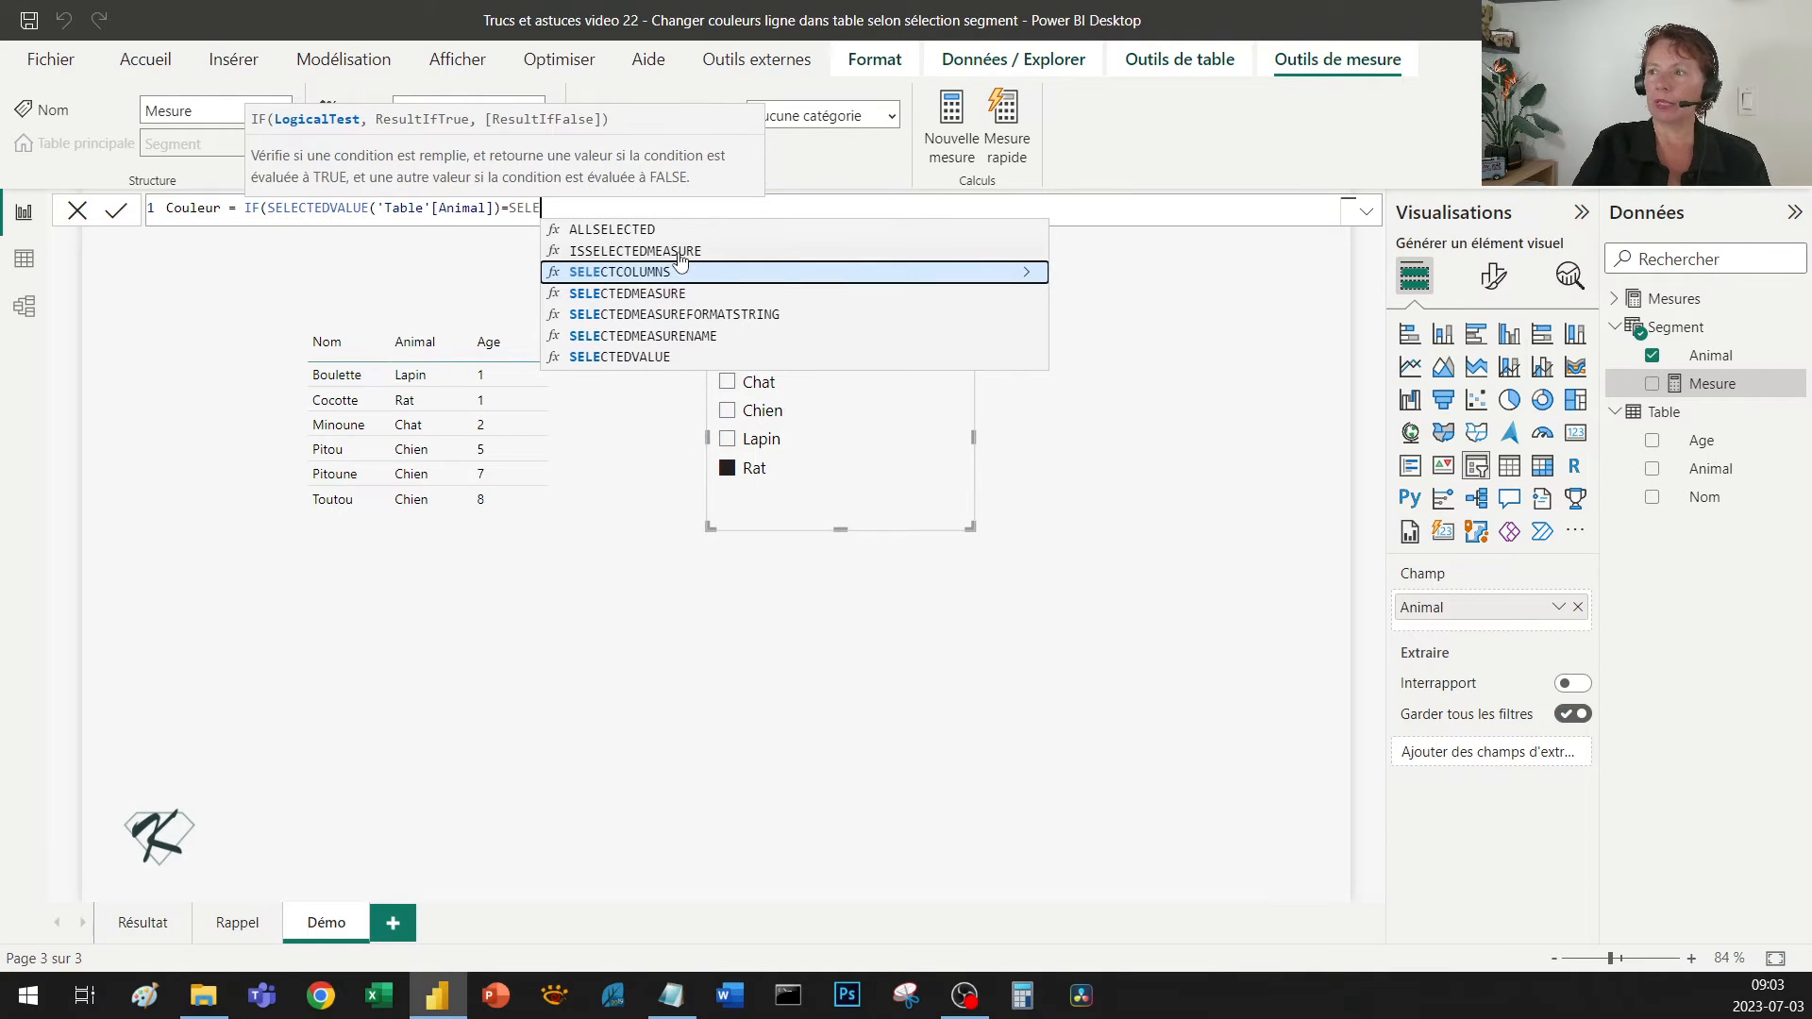
left_click(649, 360)
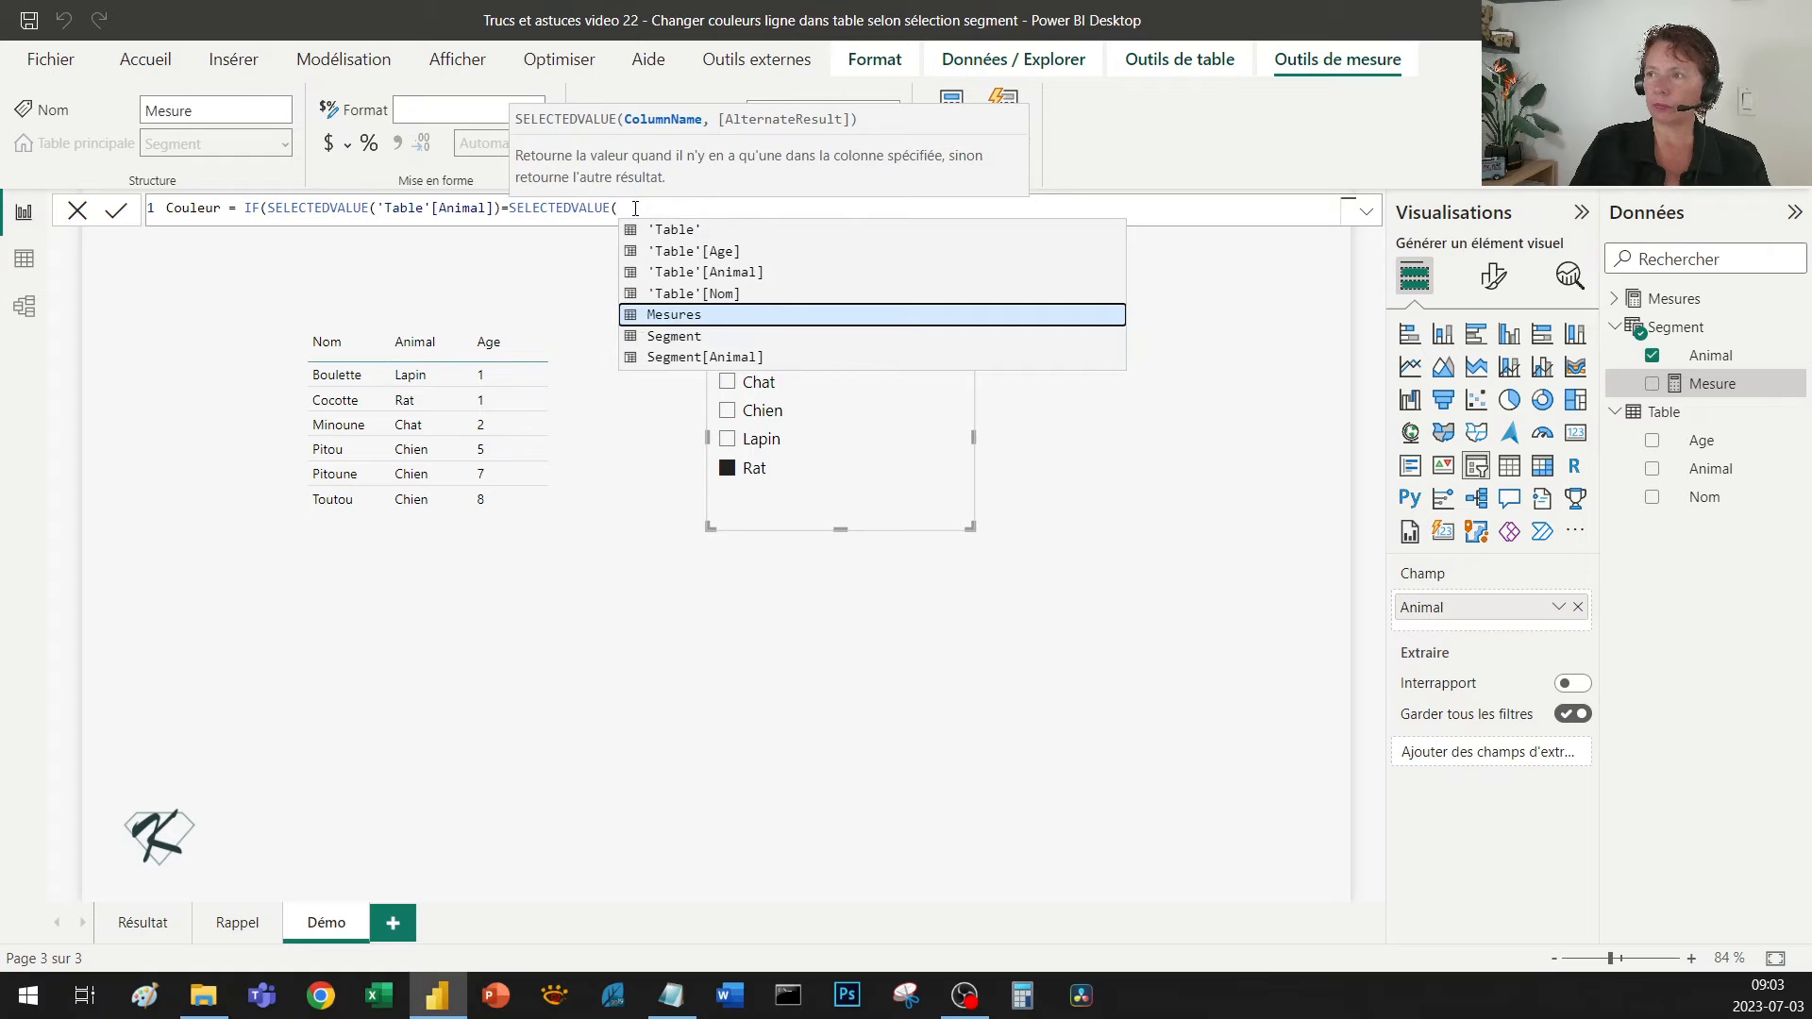
type("S")
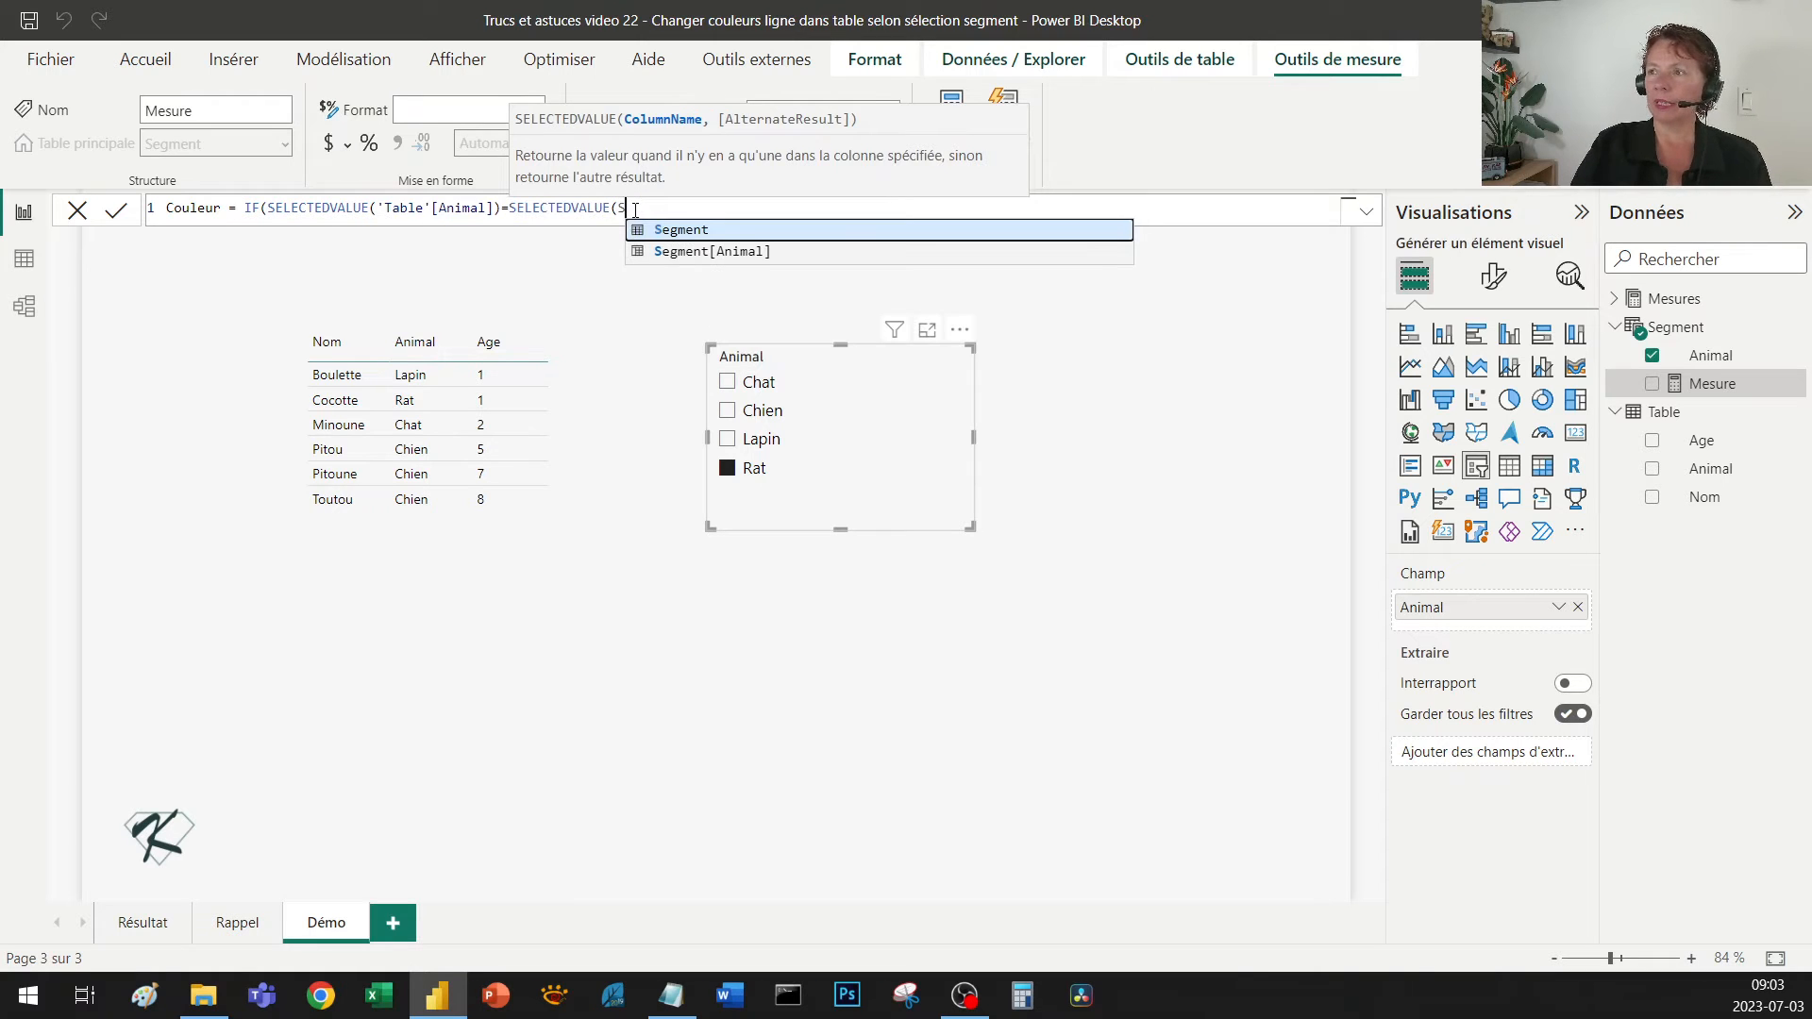
left_click(679, 251)
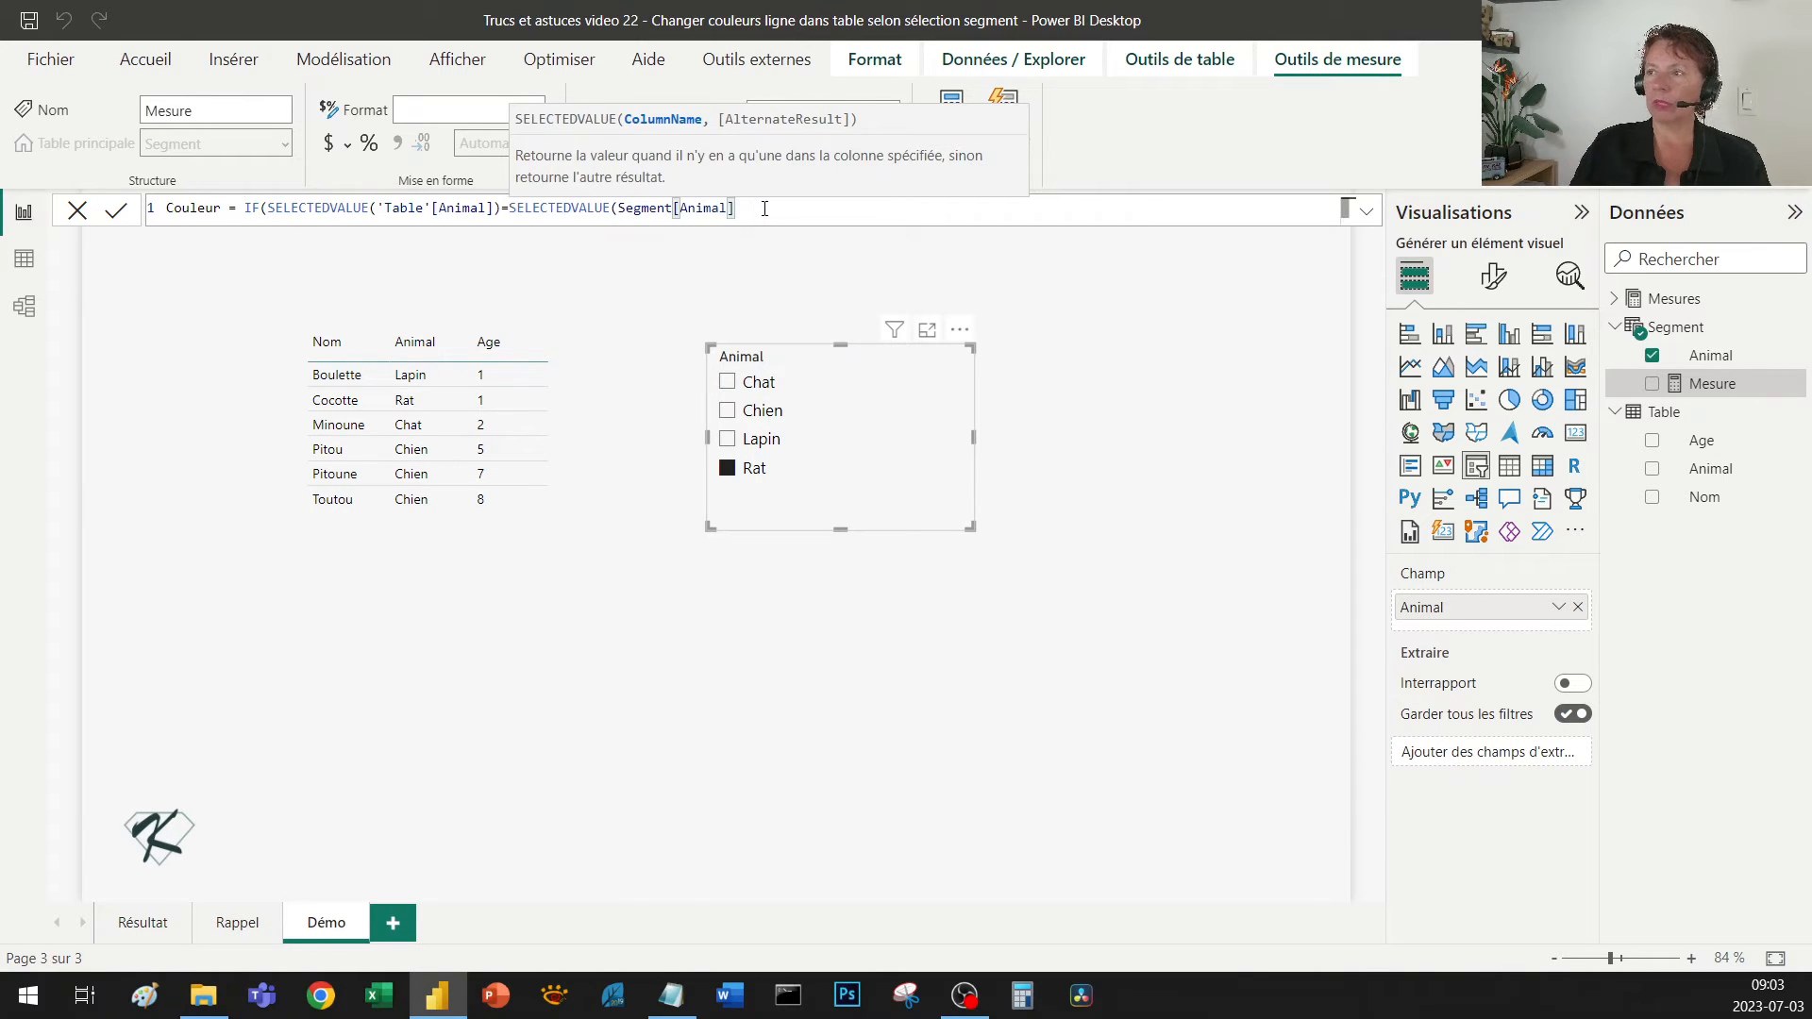
type(")")
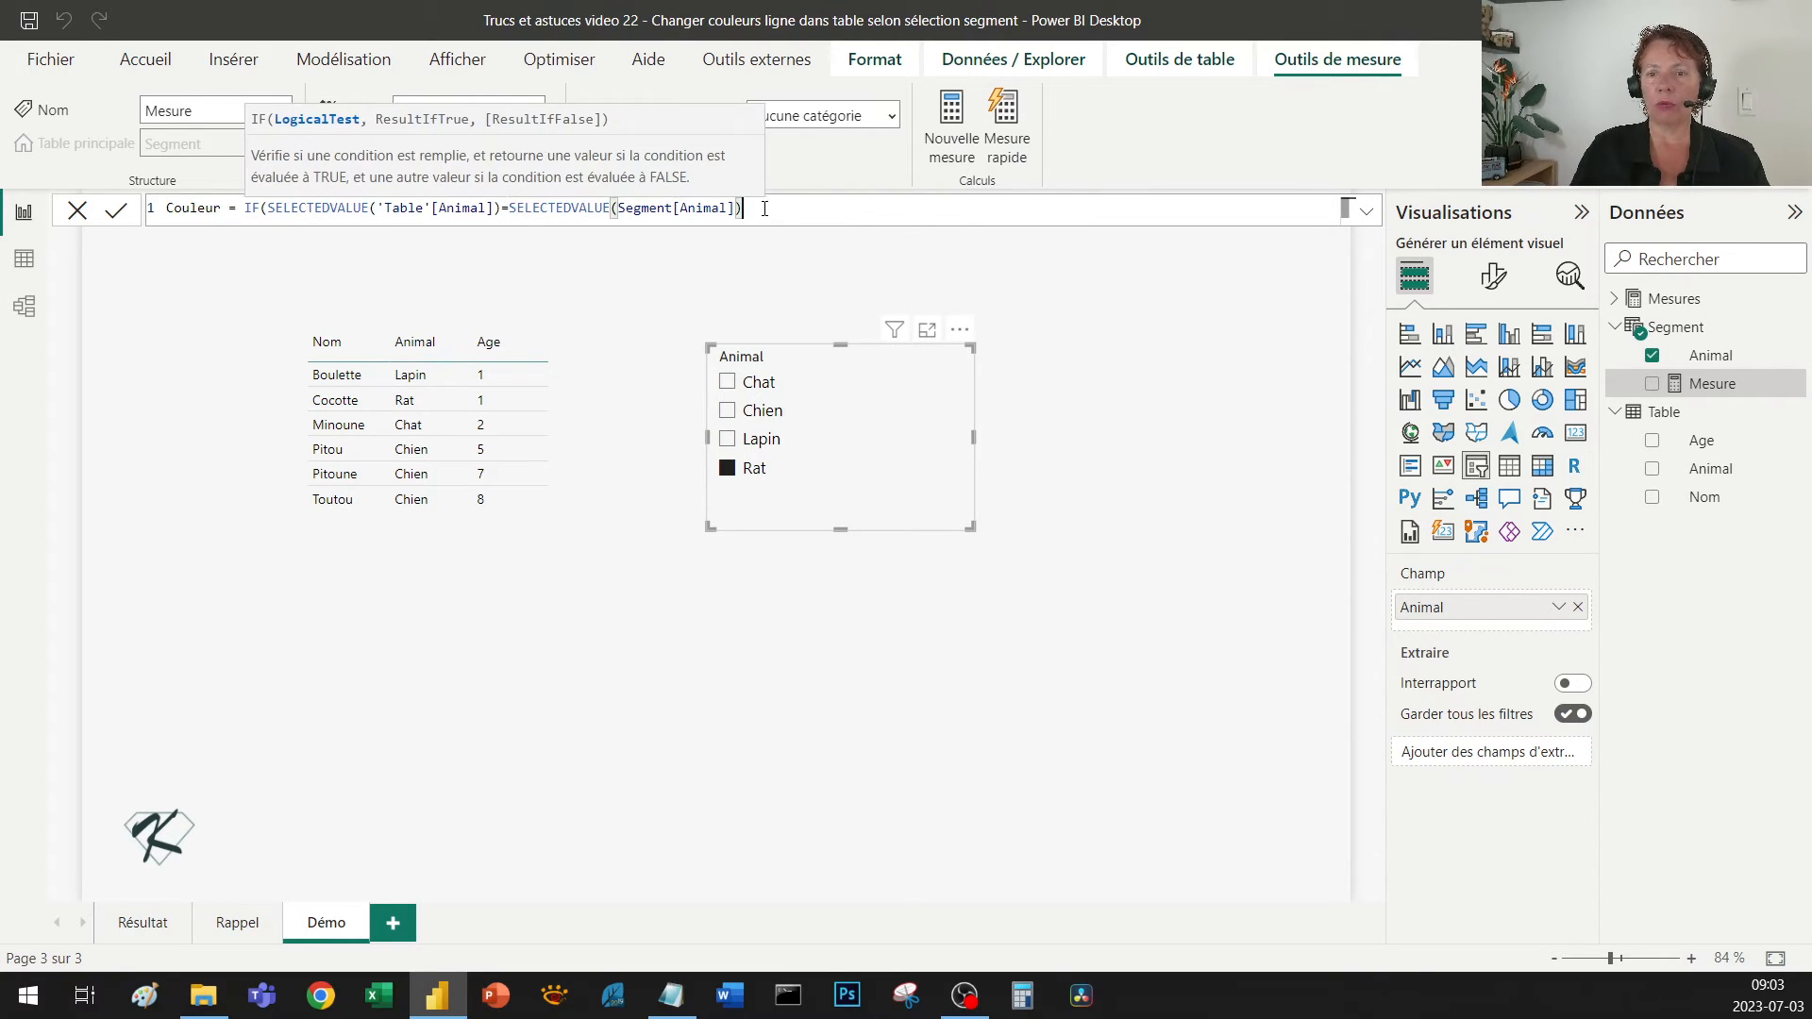
Step: Finish the Couleur formula so it returns "#ffb3b3" when the test is true and BLANK() otherwise, and validate the measure
type(",")
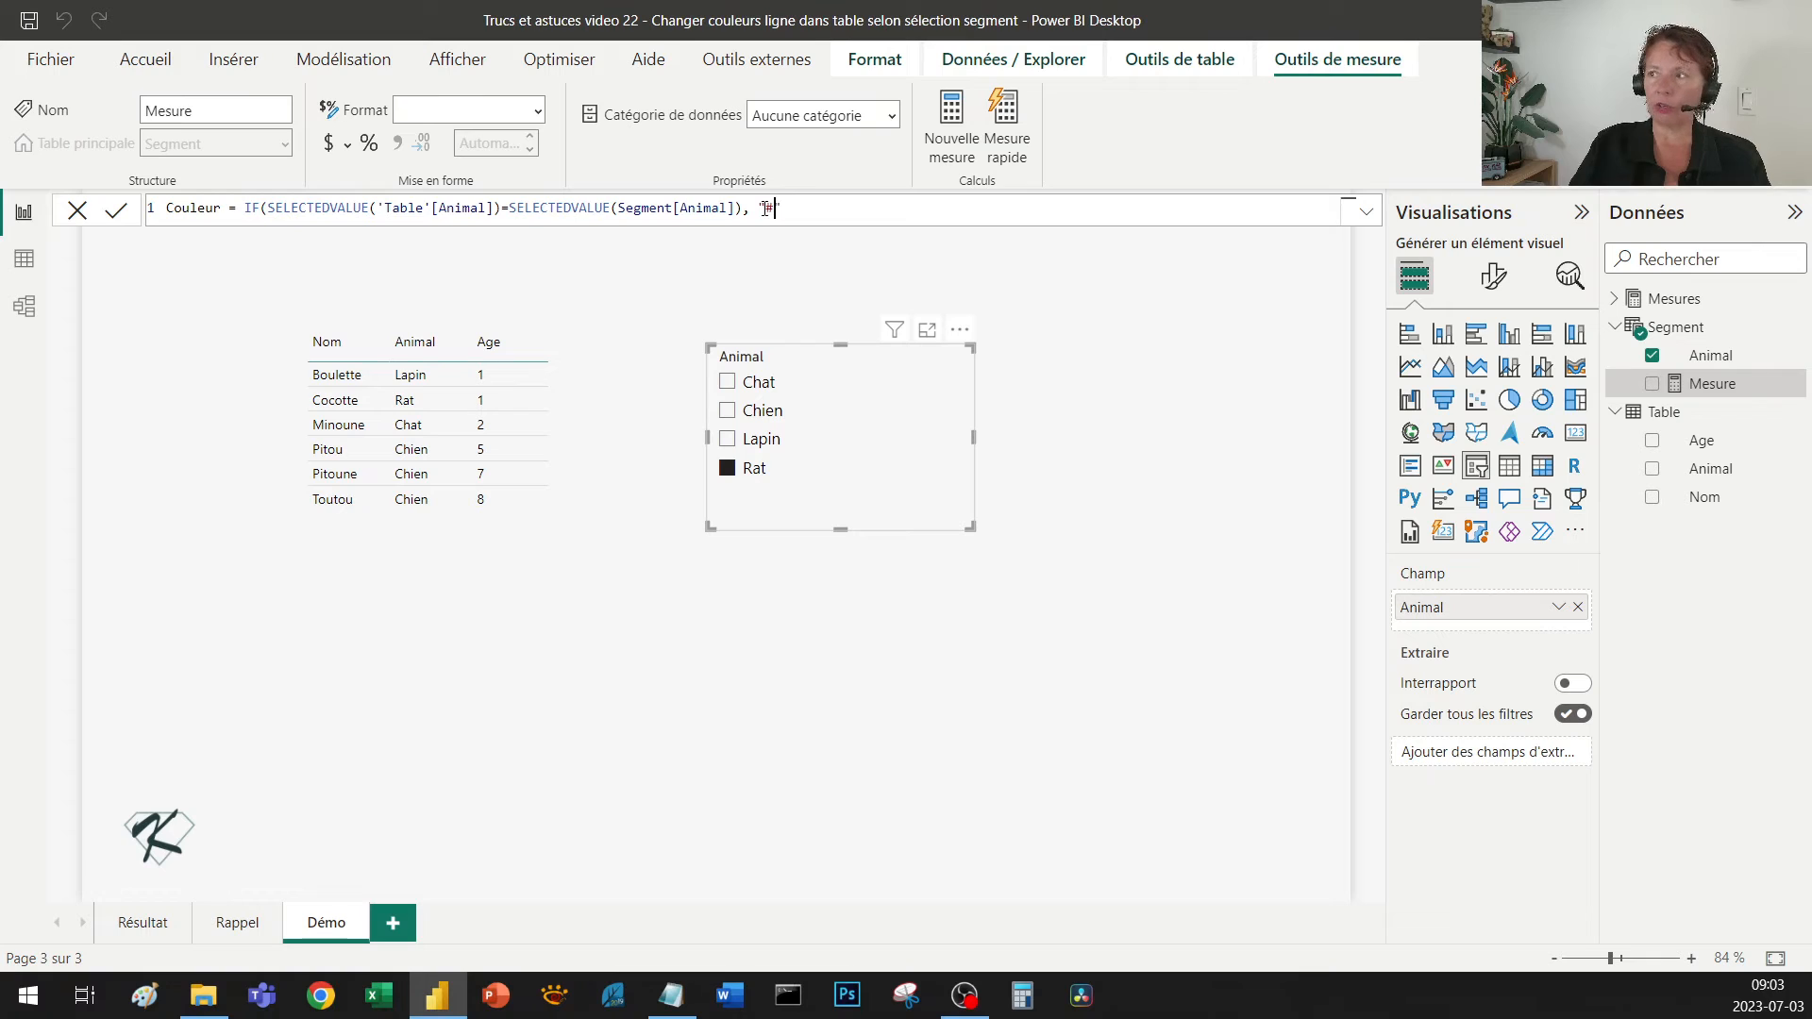
type("\"#ffb3b3\"")
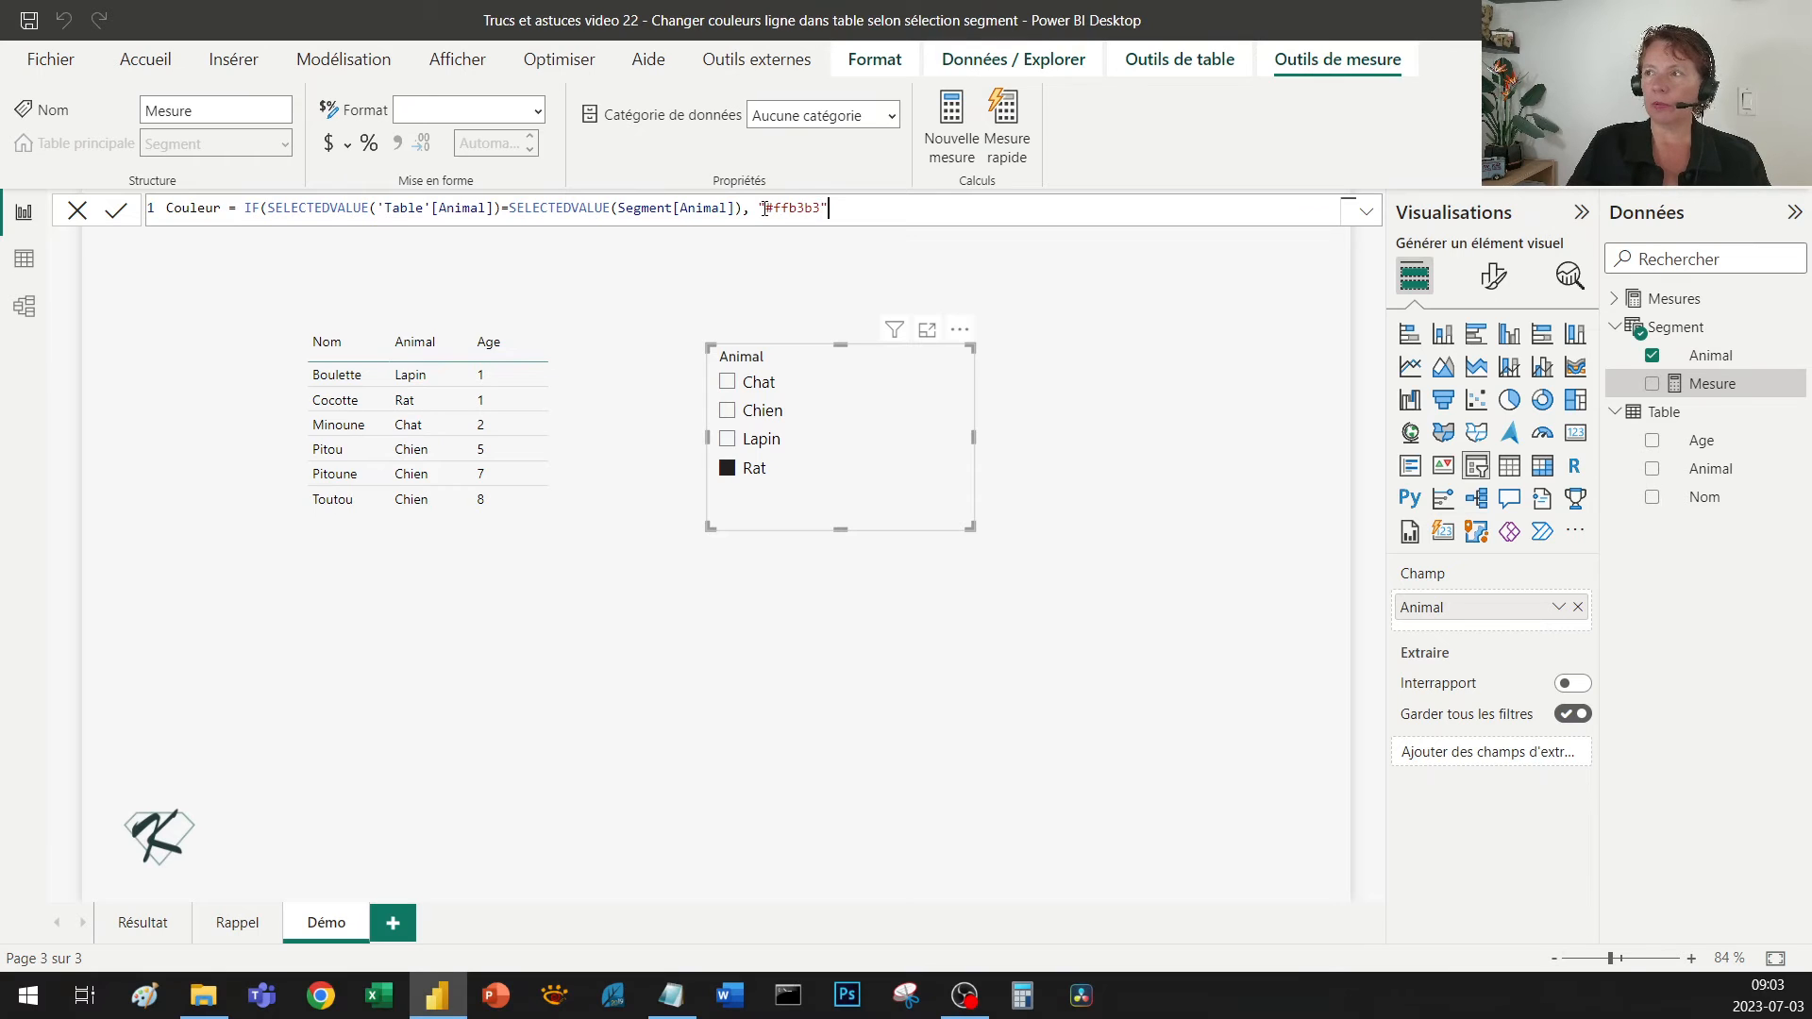
type(",")
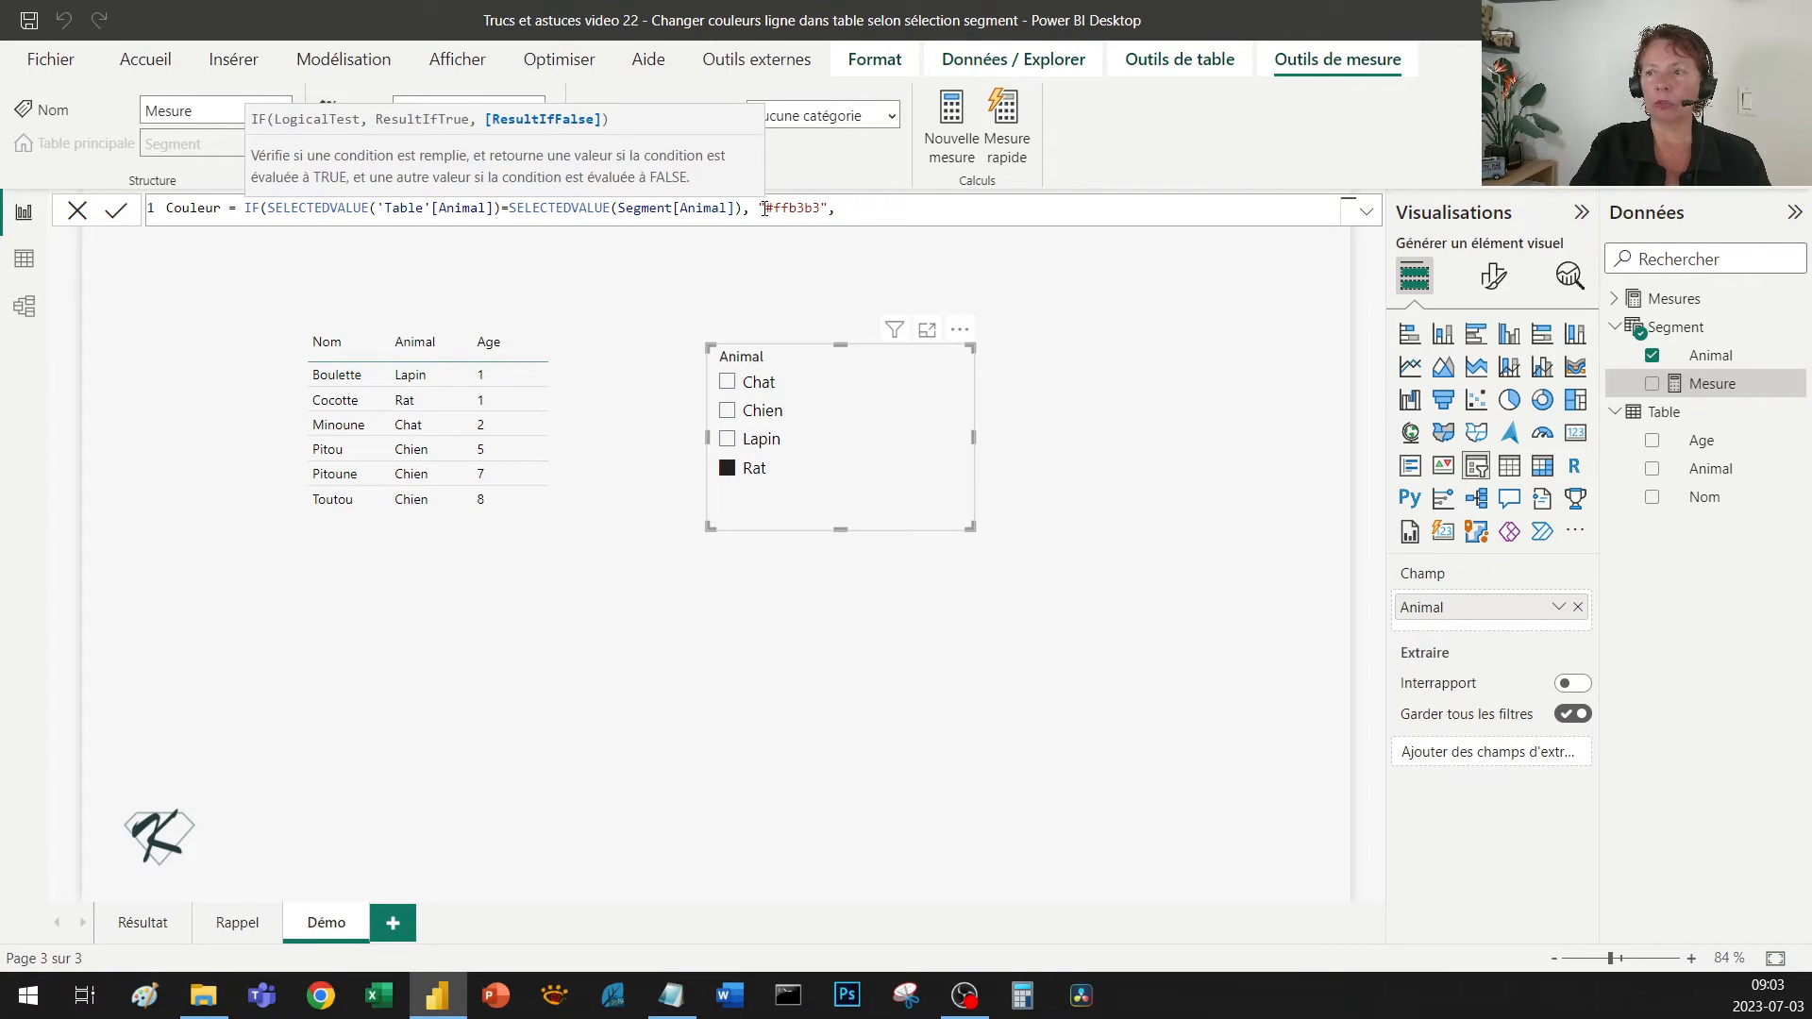
type(" BLA")
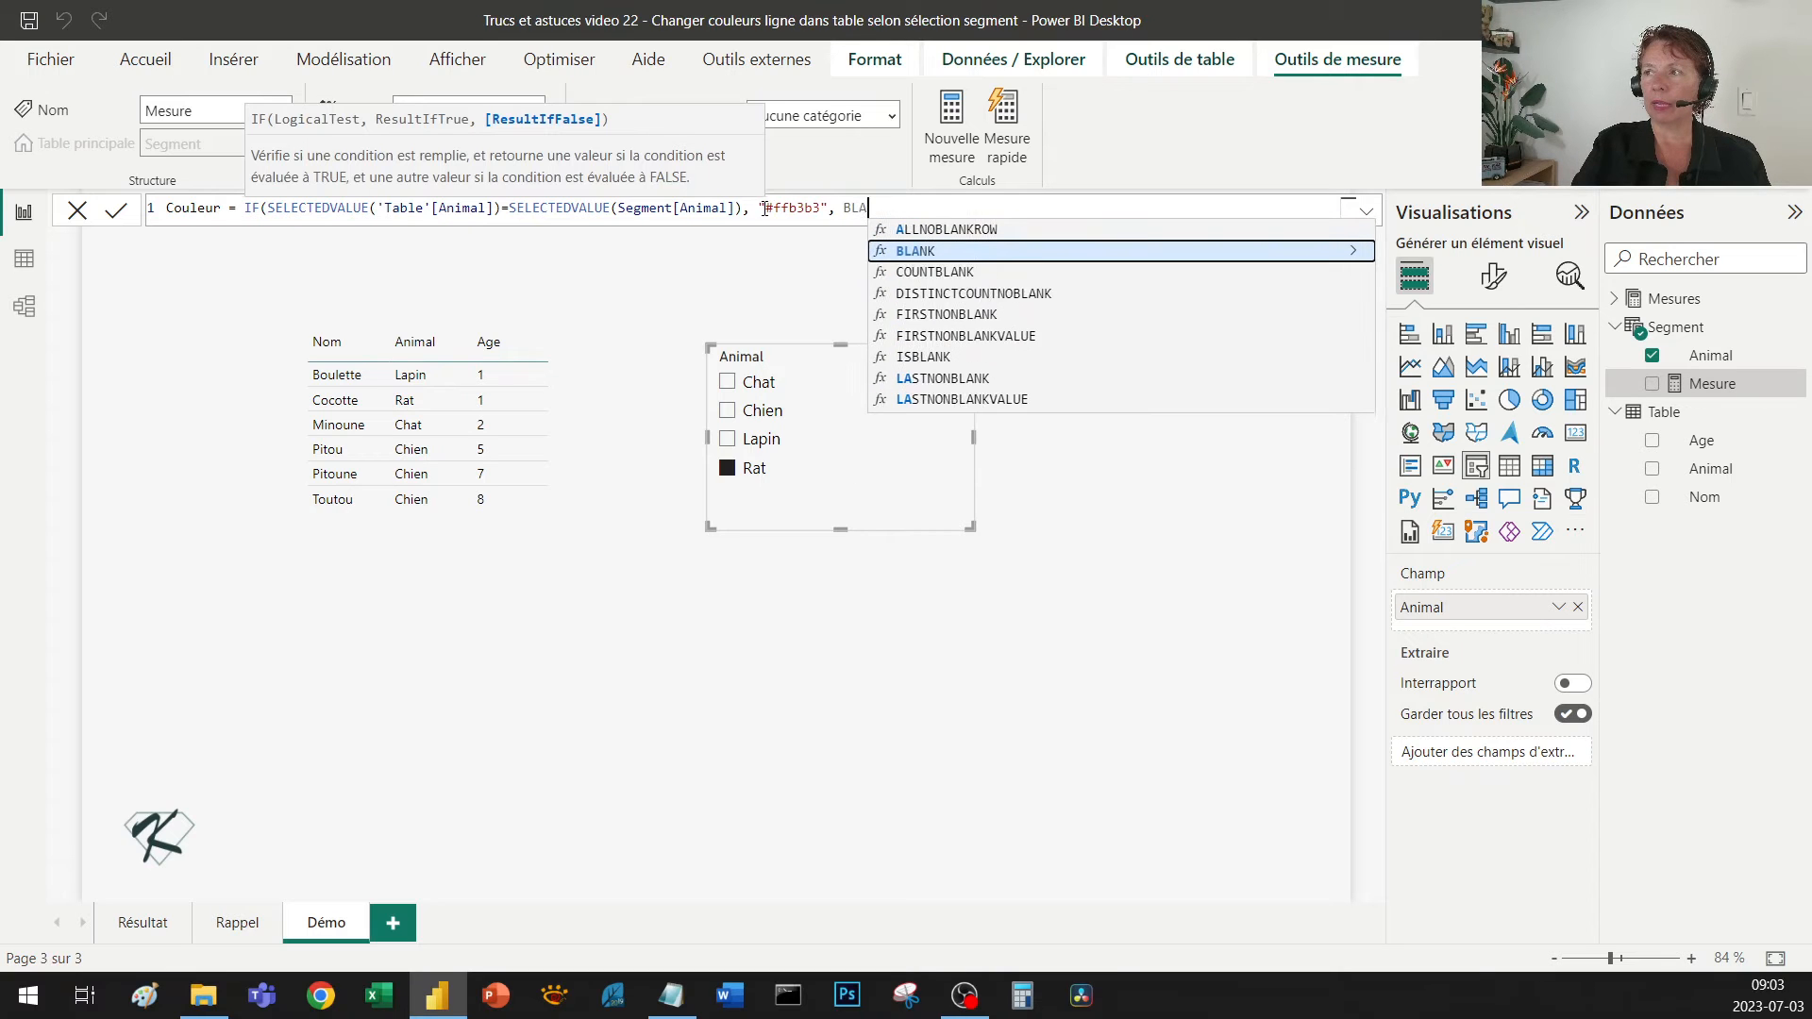
type("NK())")
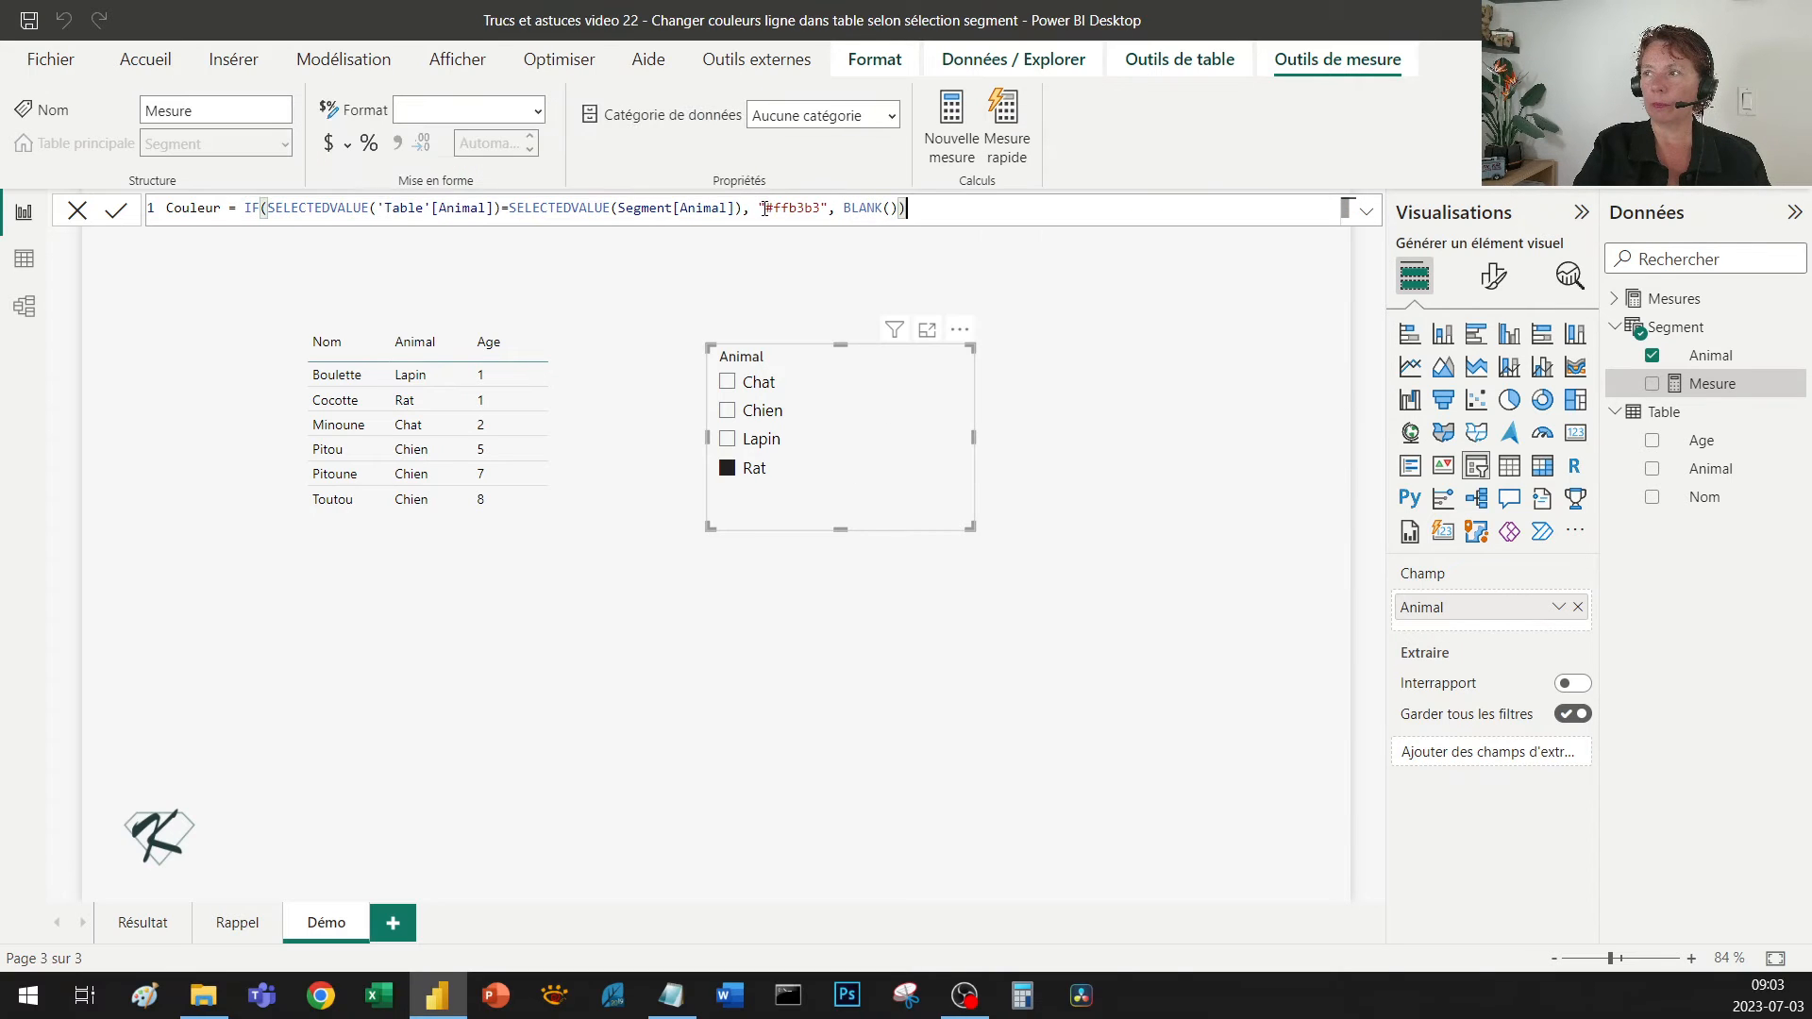
key("Return")
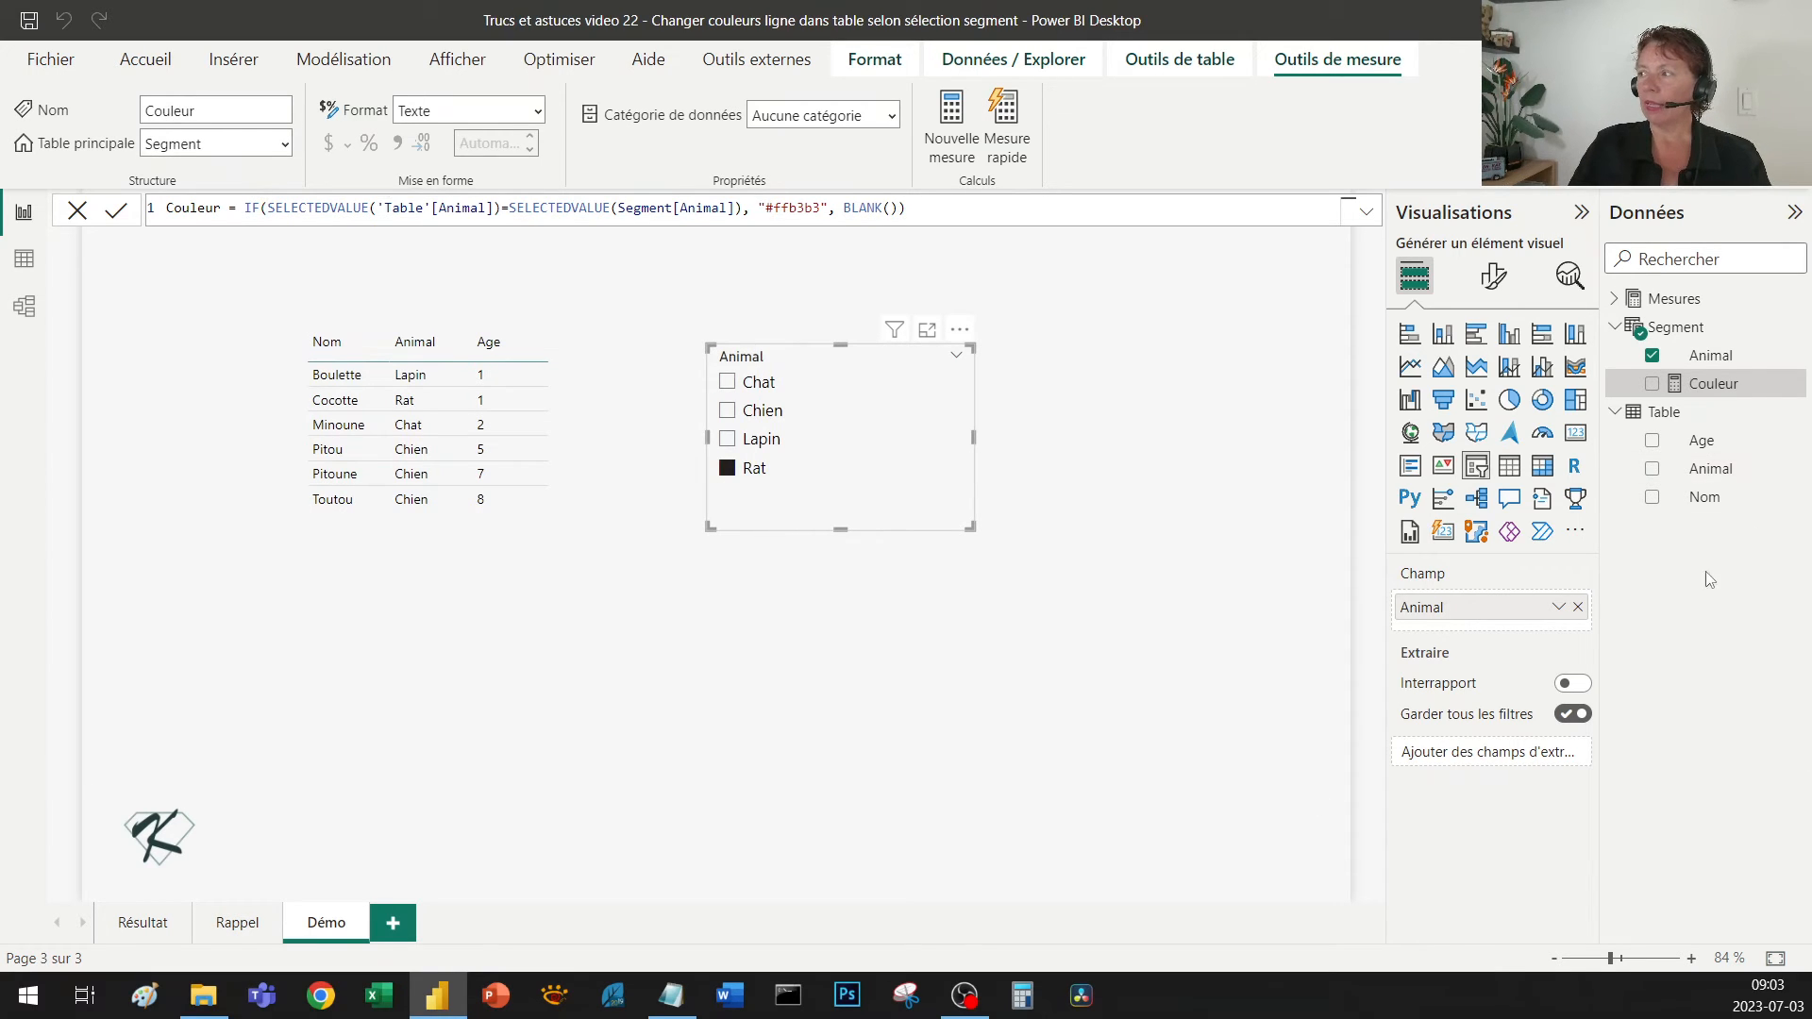
Step: Turn on conditional background colour for the Animal column in the table visual's cell elements
left_click(477, 564)
left_click(1491, 279)
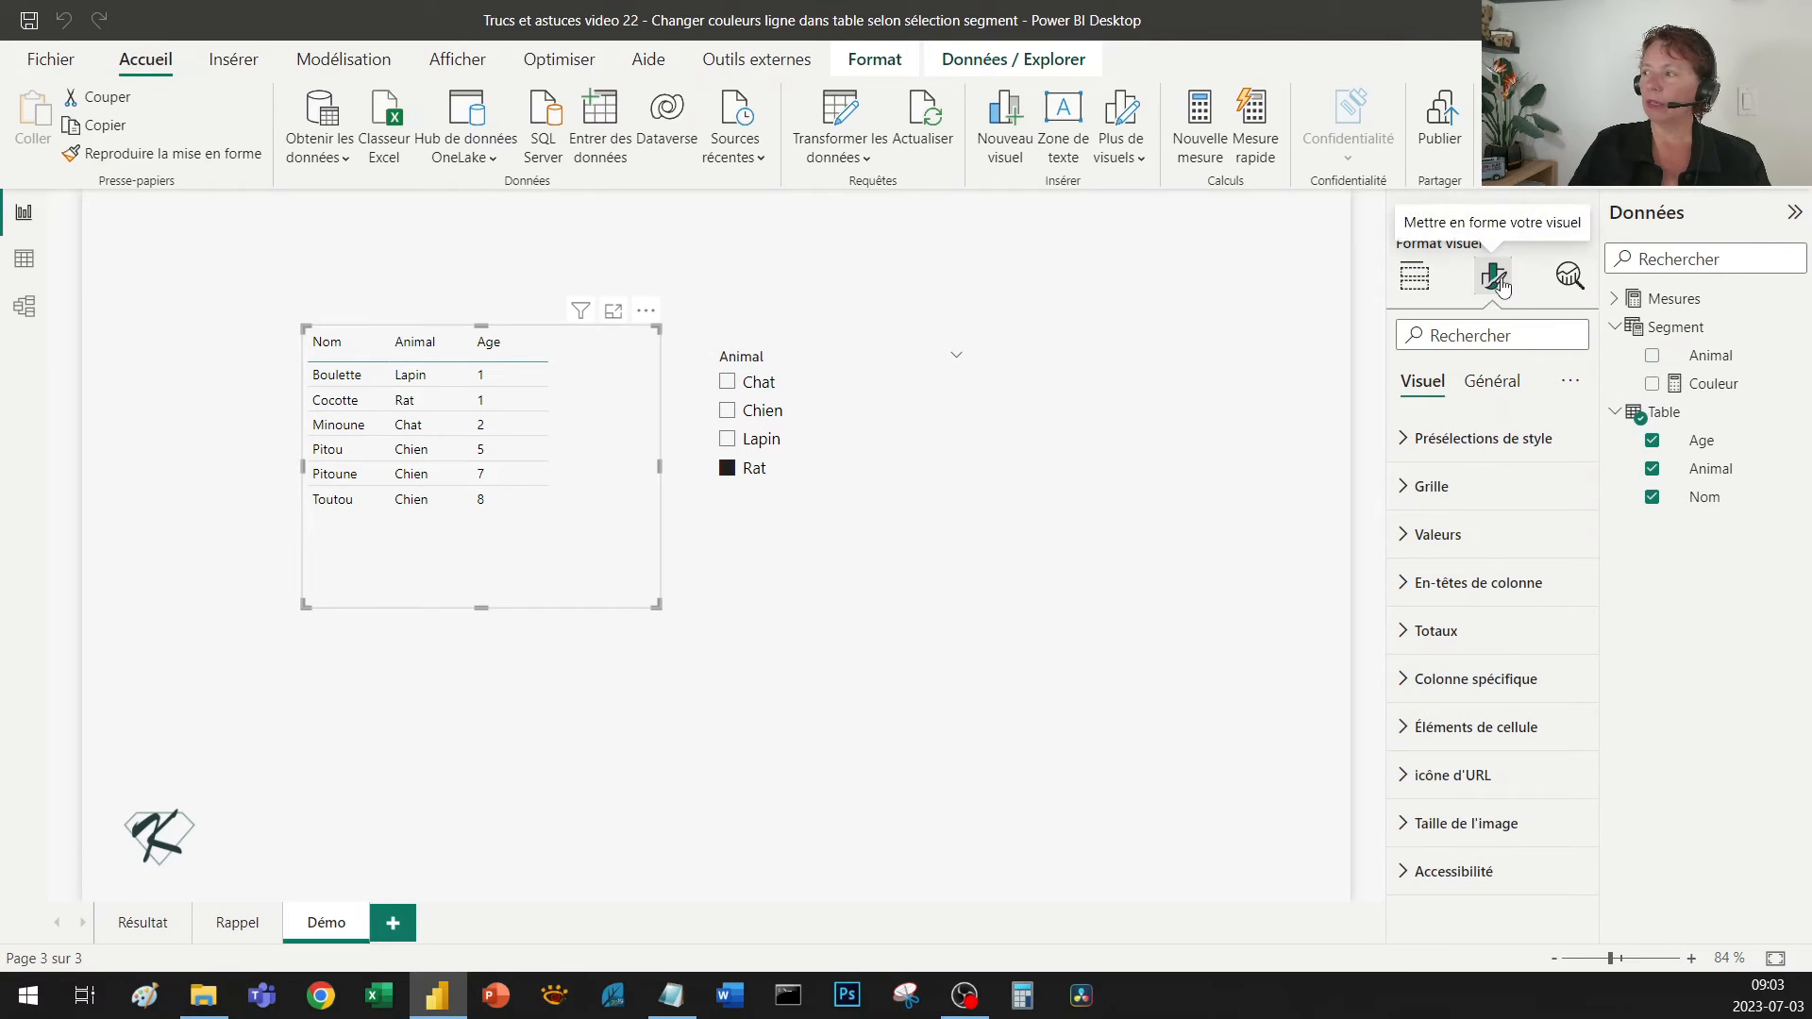
left_click(1489, 727)
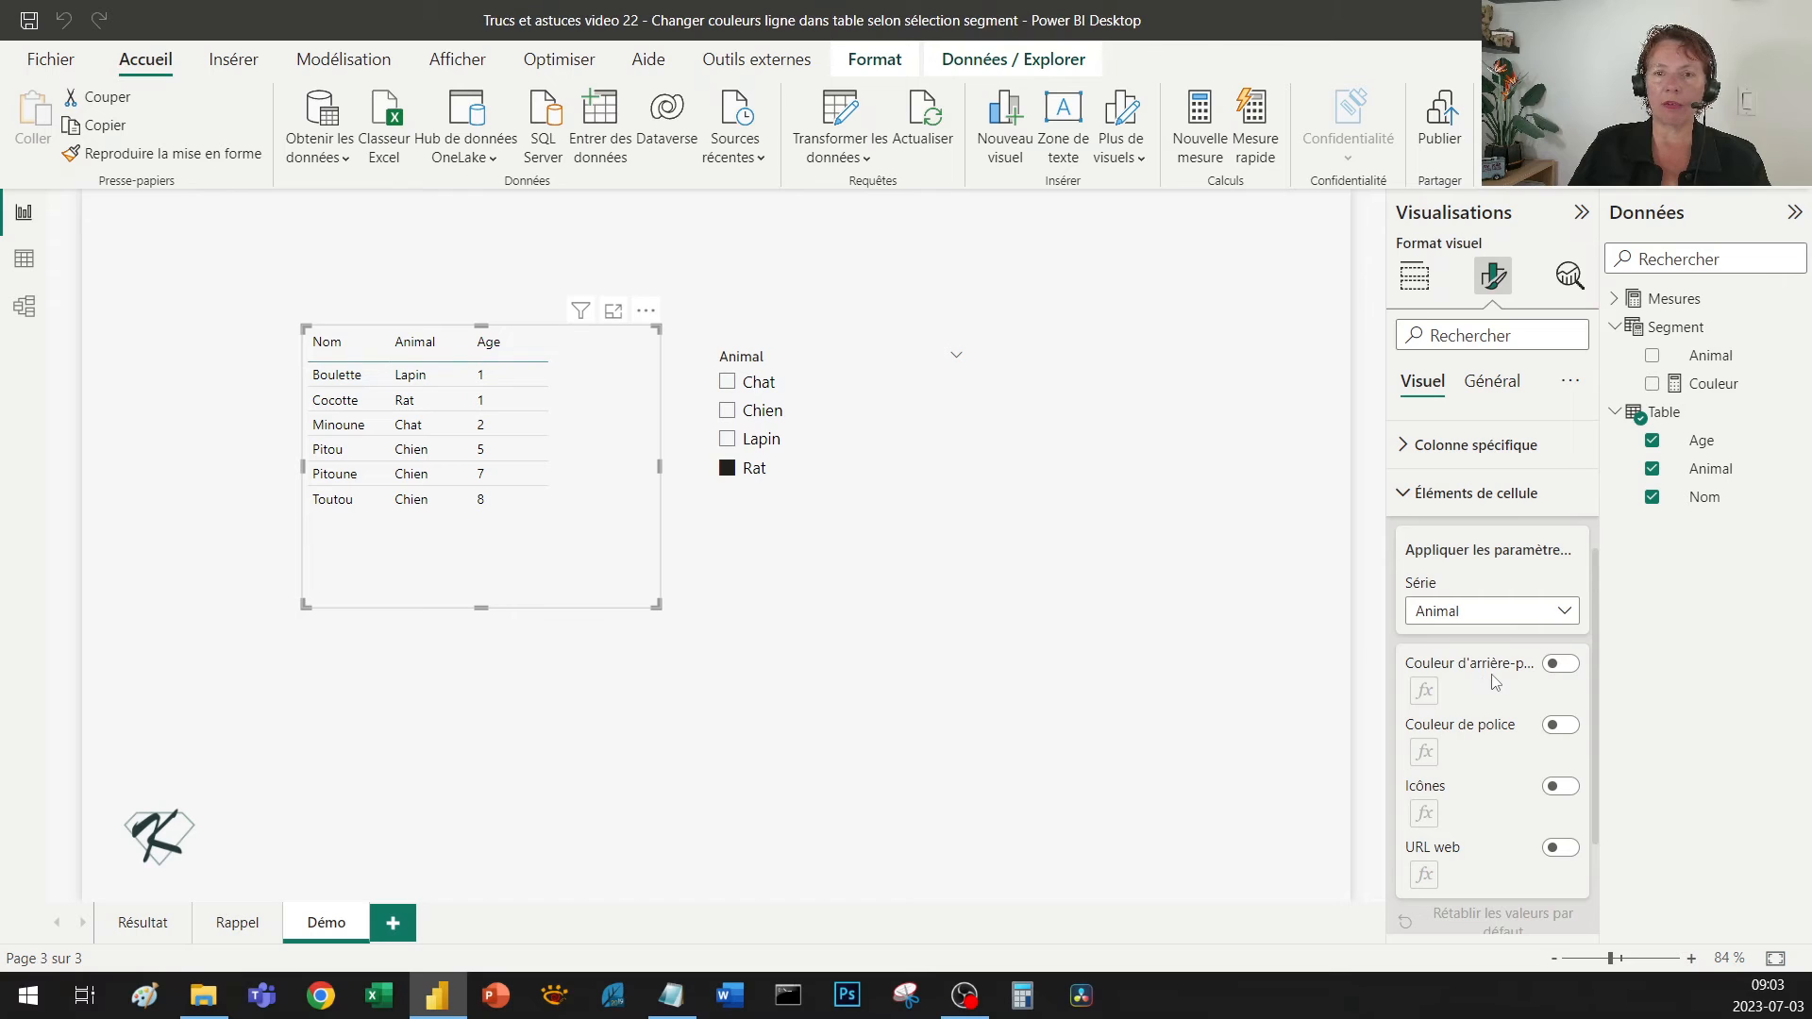
left_click(1560, 664)
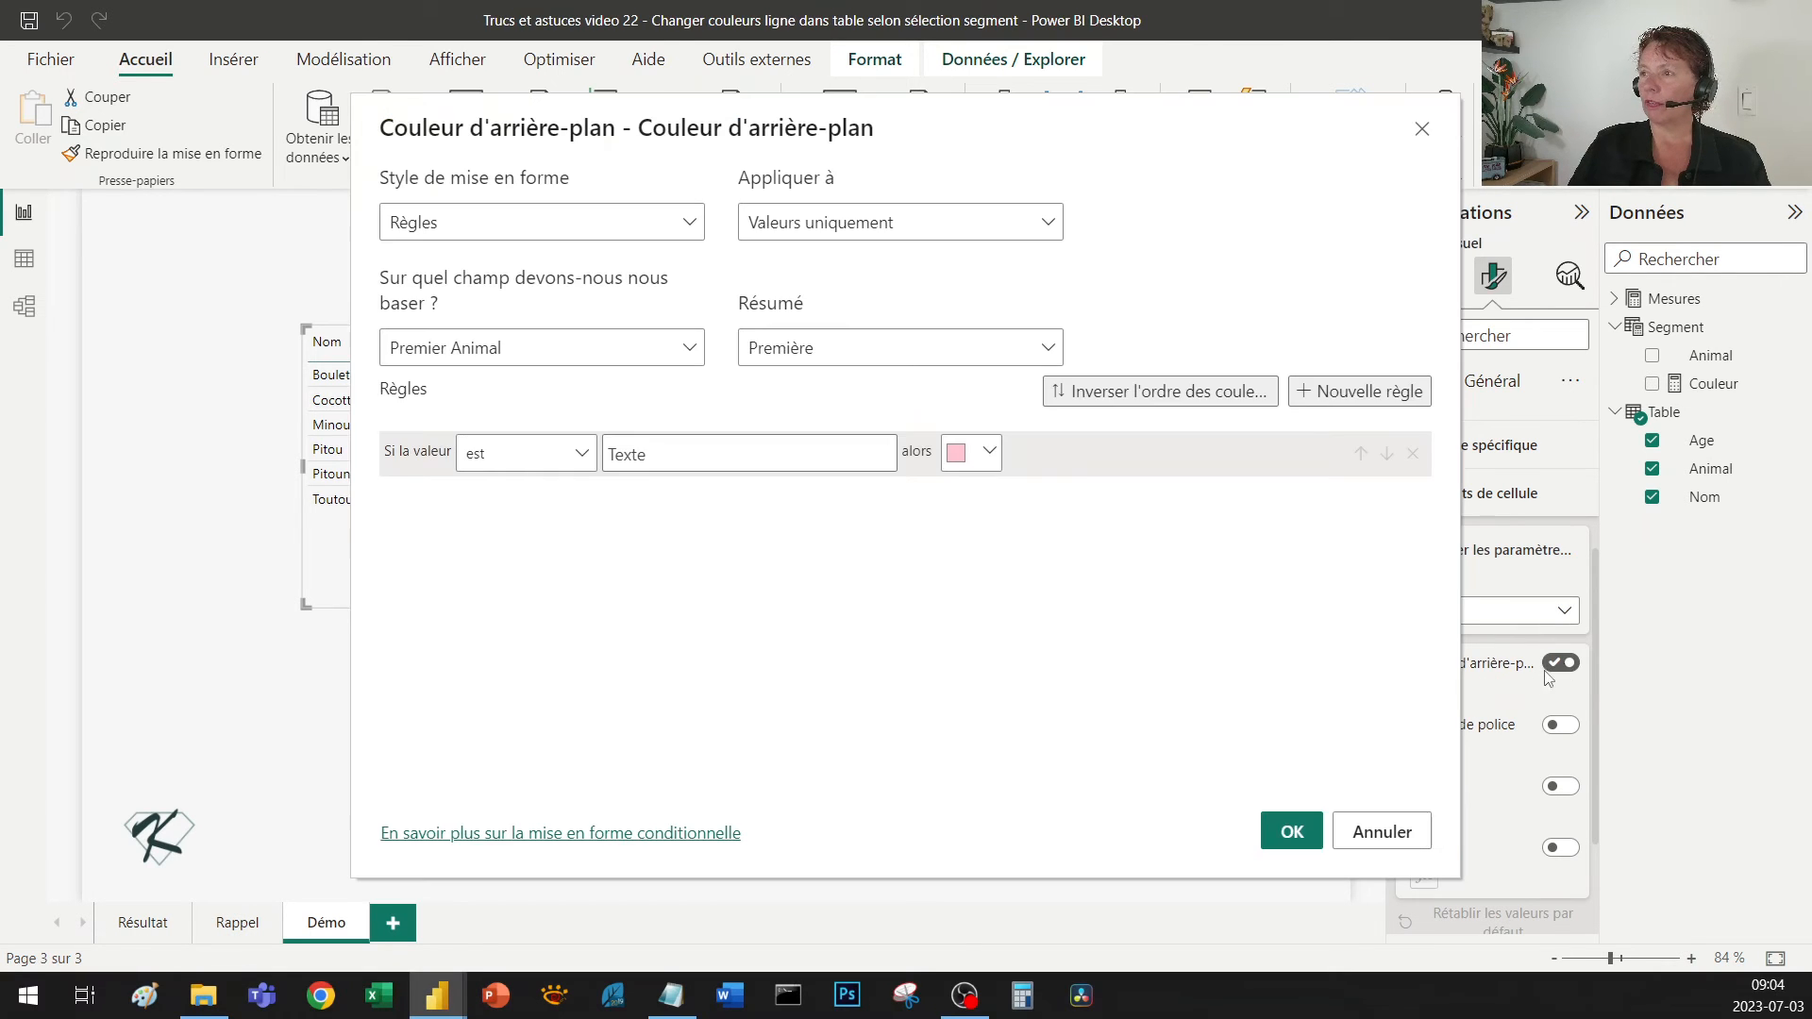
Step: Set the Animal column's background formatting style to Valeur du champ, based on the Couleur measure from Segment, and apply it
left_click(505, 238)
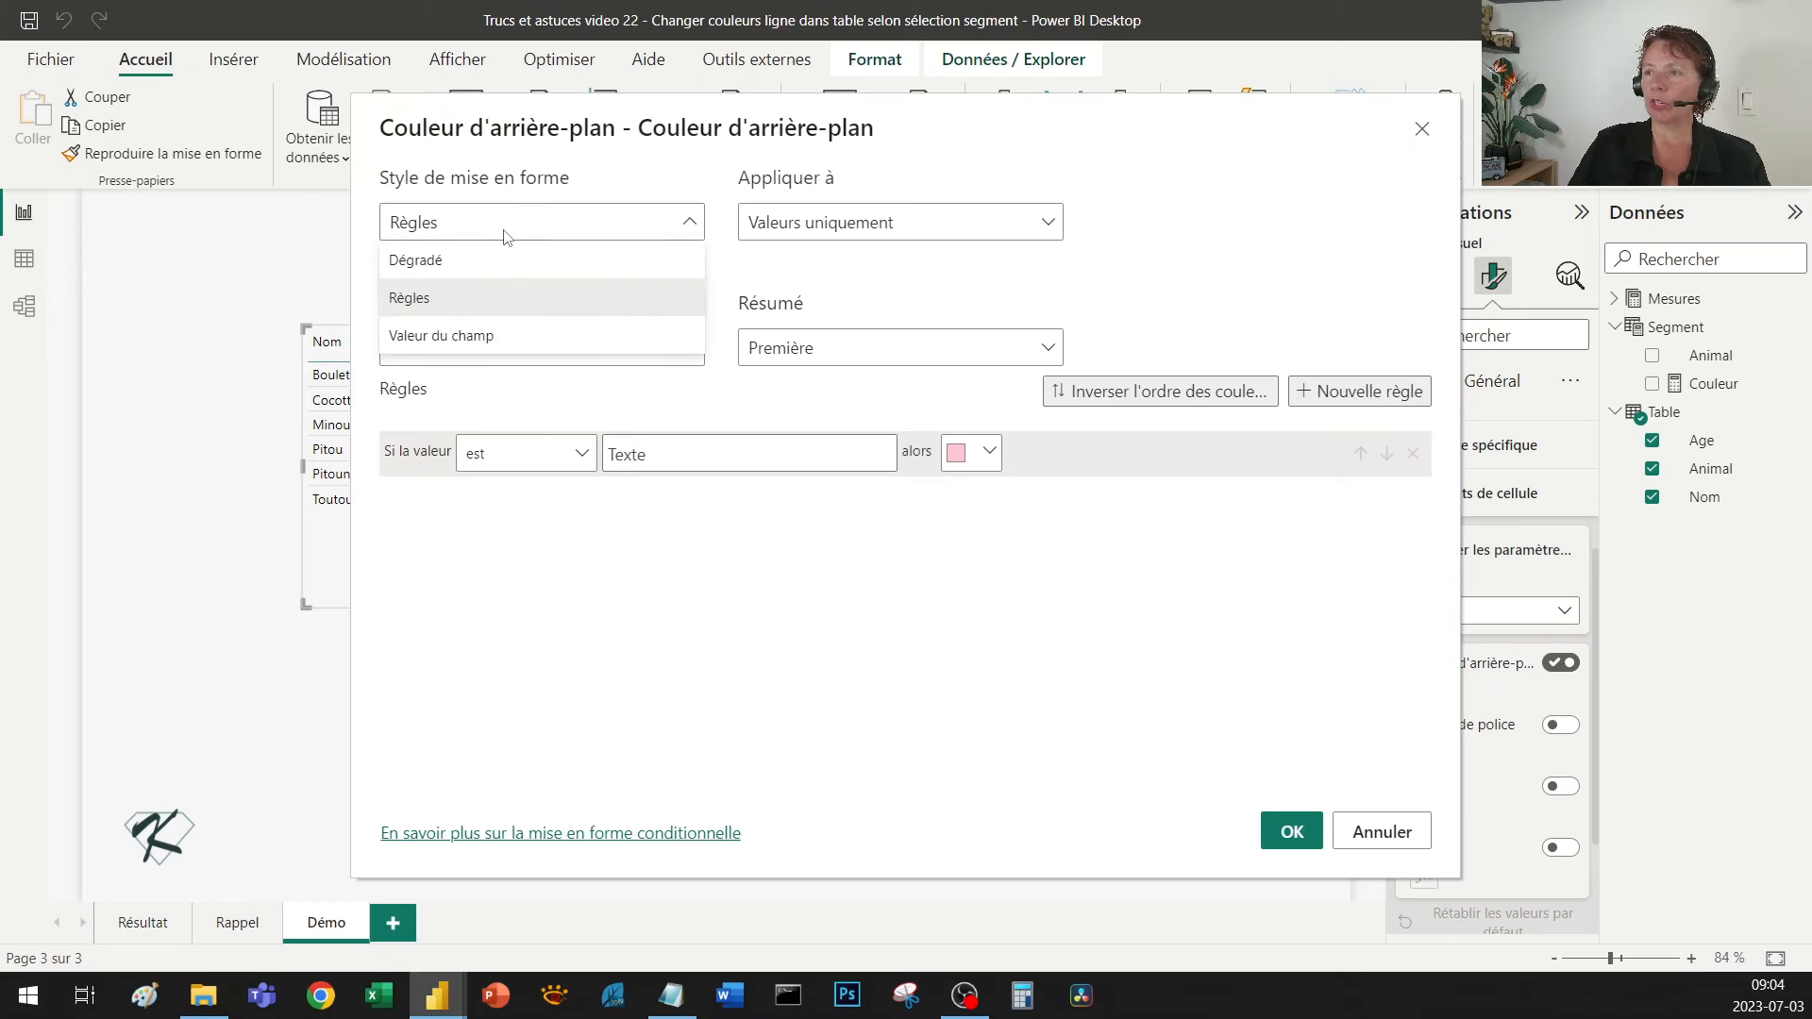
left_click(490, 337)
left_click(492, 358)
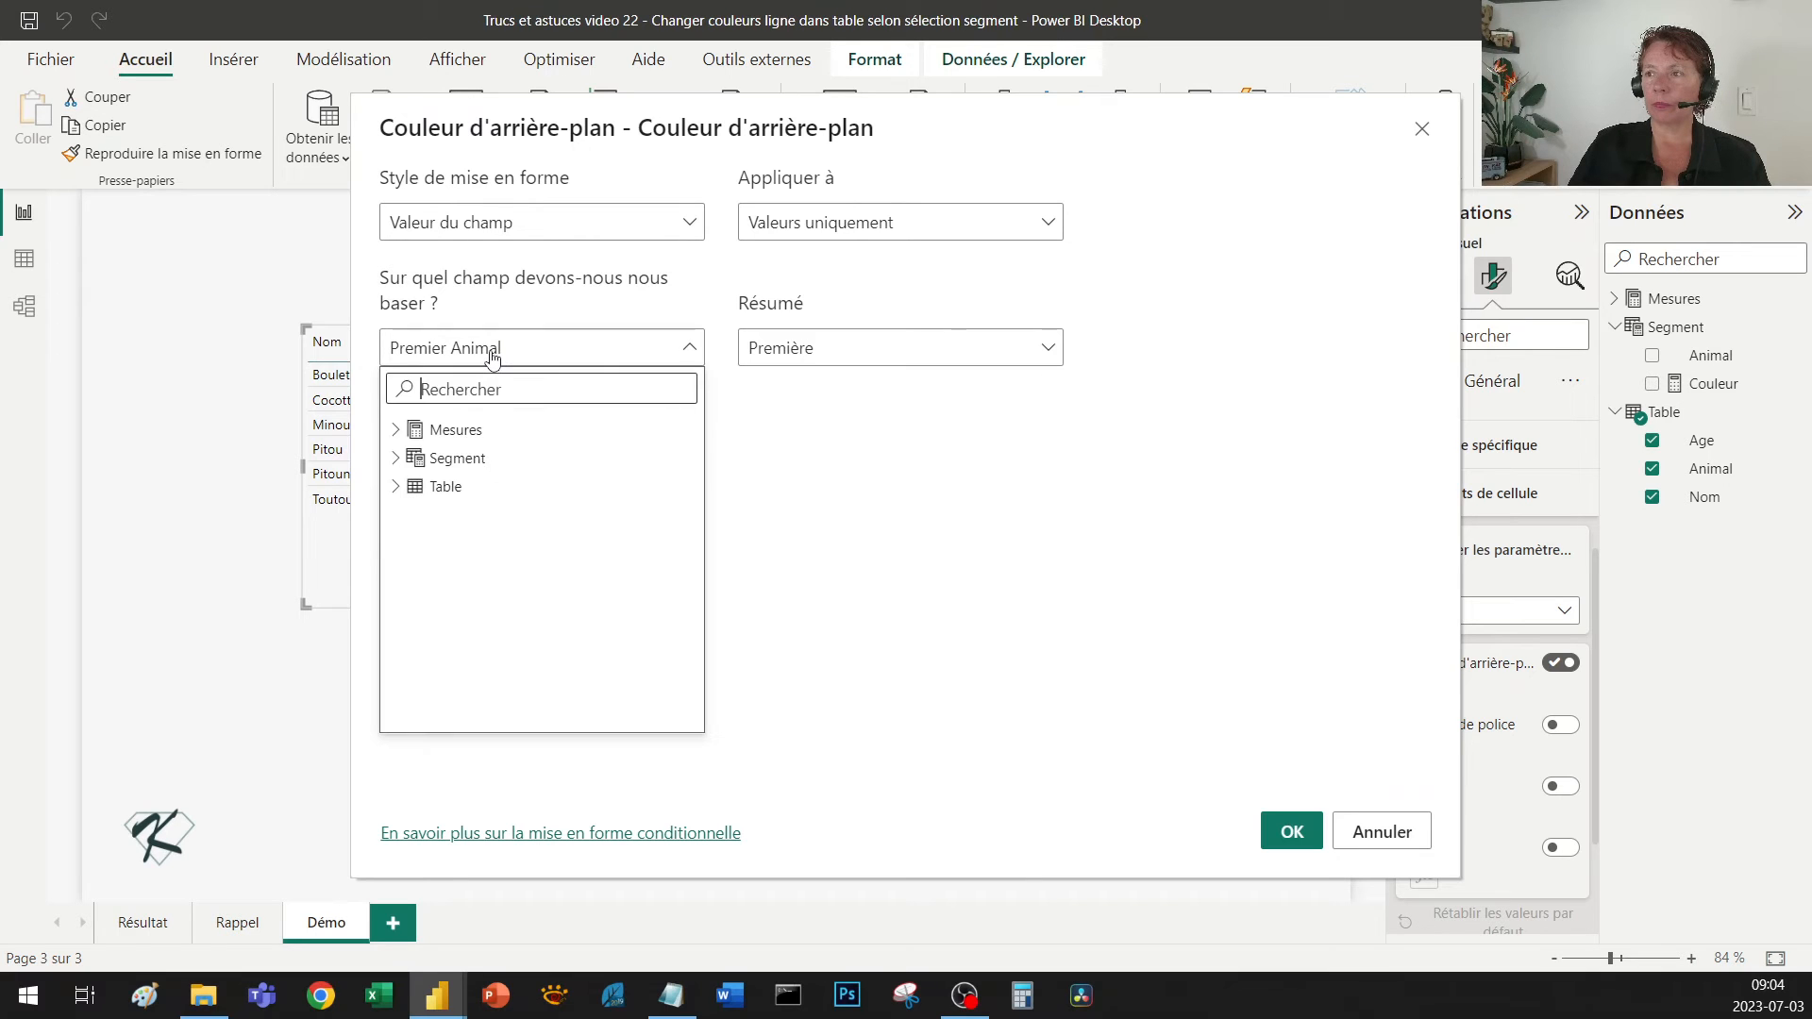
left_click(395, 487)
left_click(395, 457)
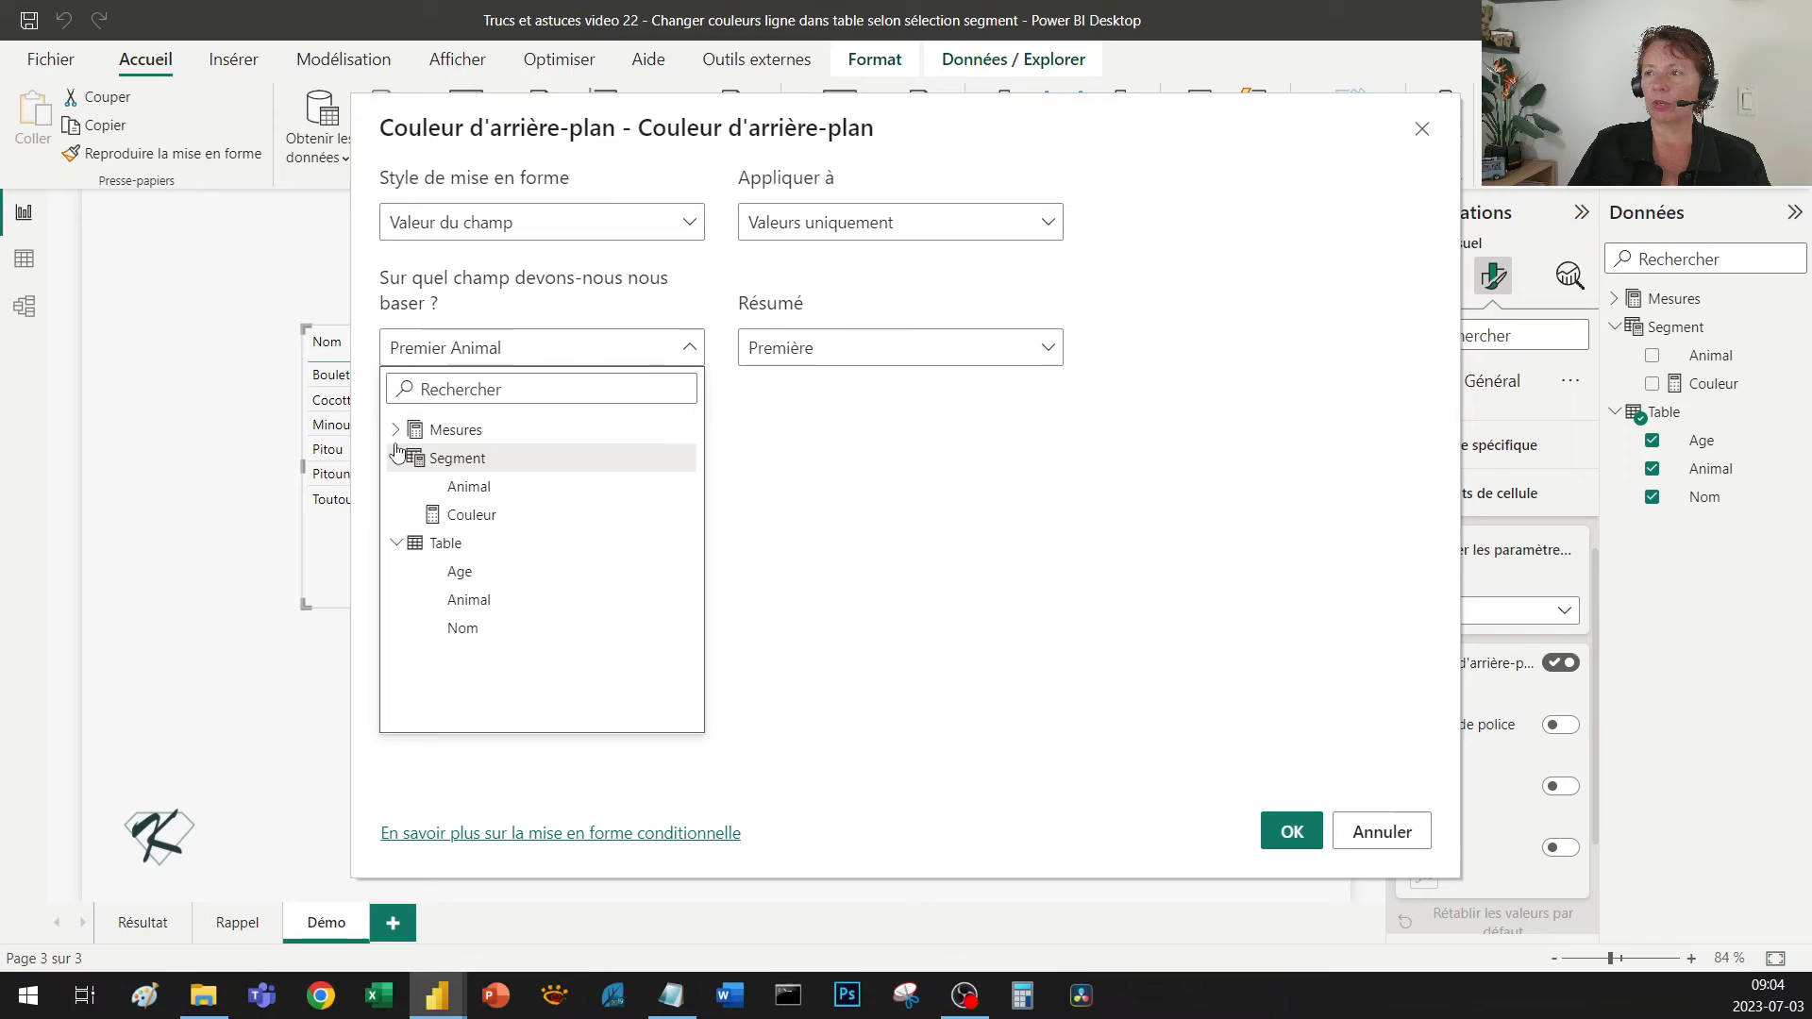
left_click(472, 515)
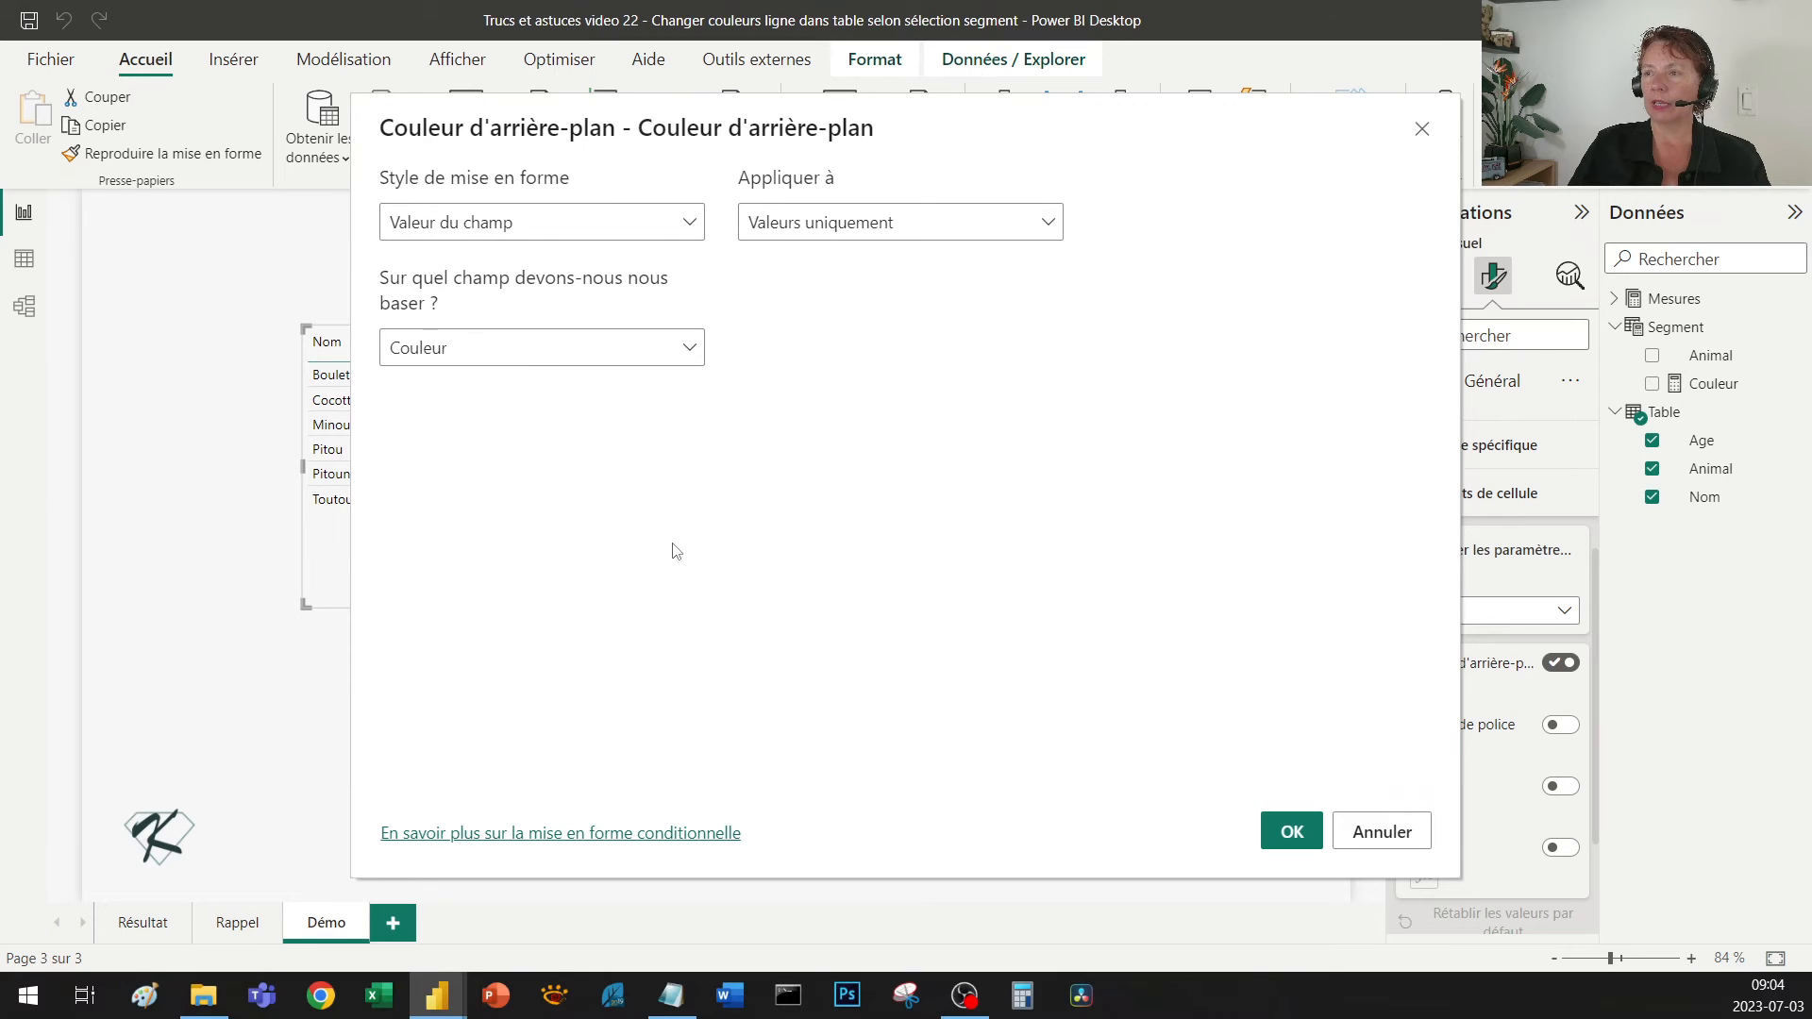
left_click(1291, 830)
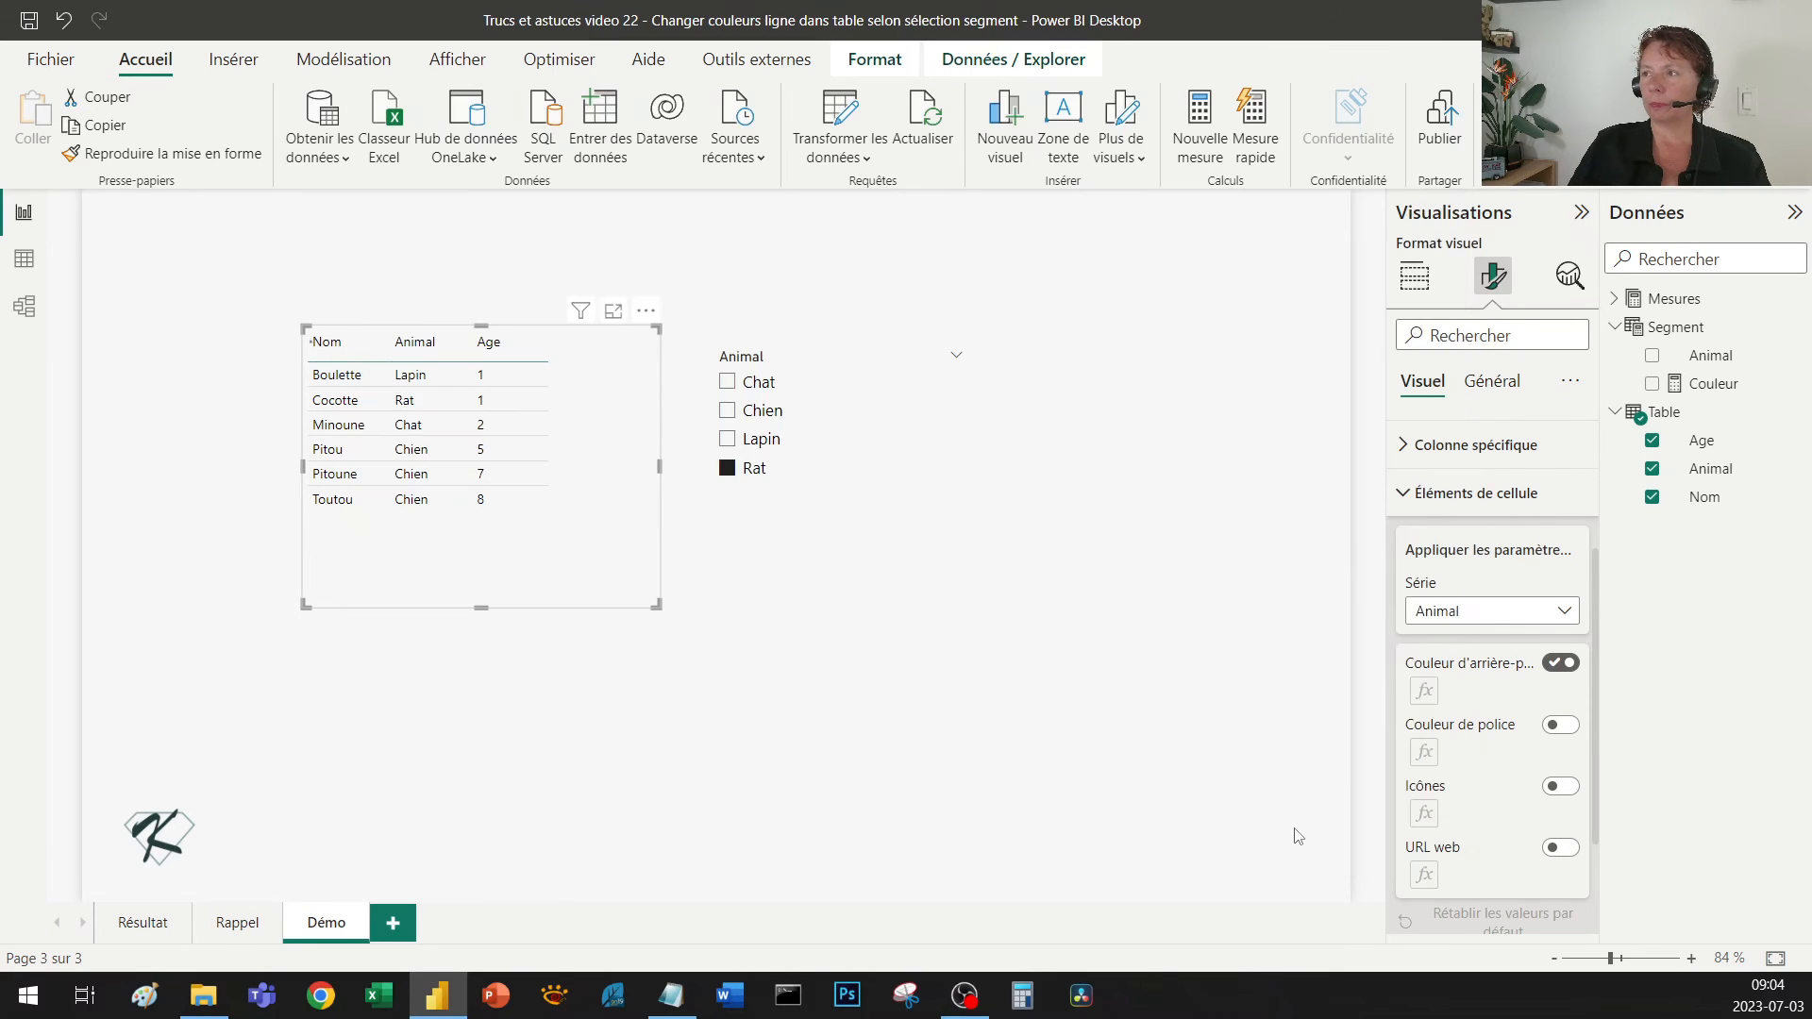
Step: Test the Animal column's colouring by selecting Chien, Chat and Rat in turn in the slicer
left_click(729, 411)
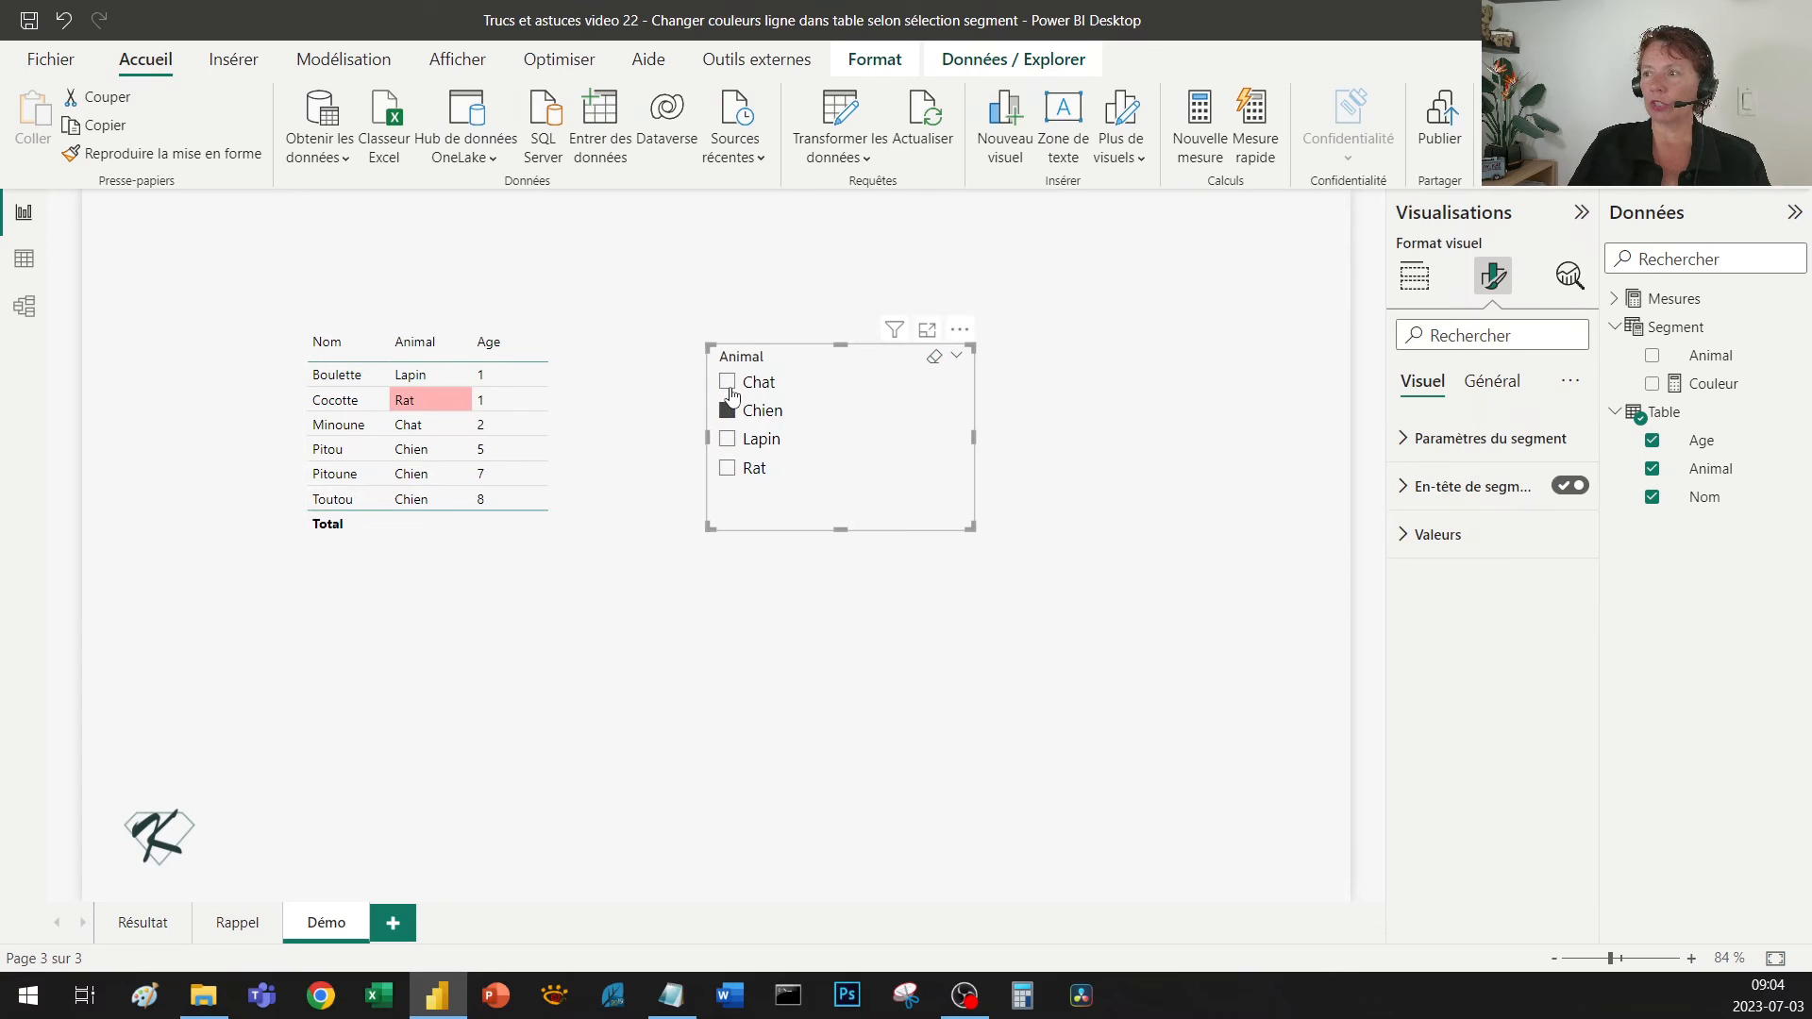
left_click(731, 383)
left_click(728, 470)
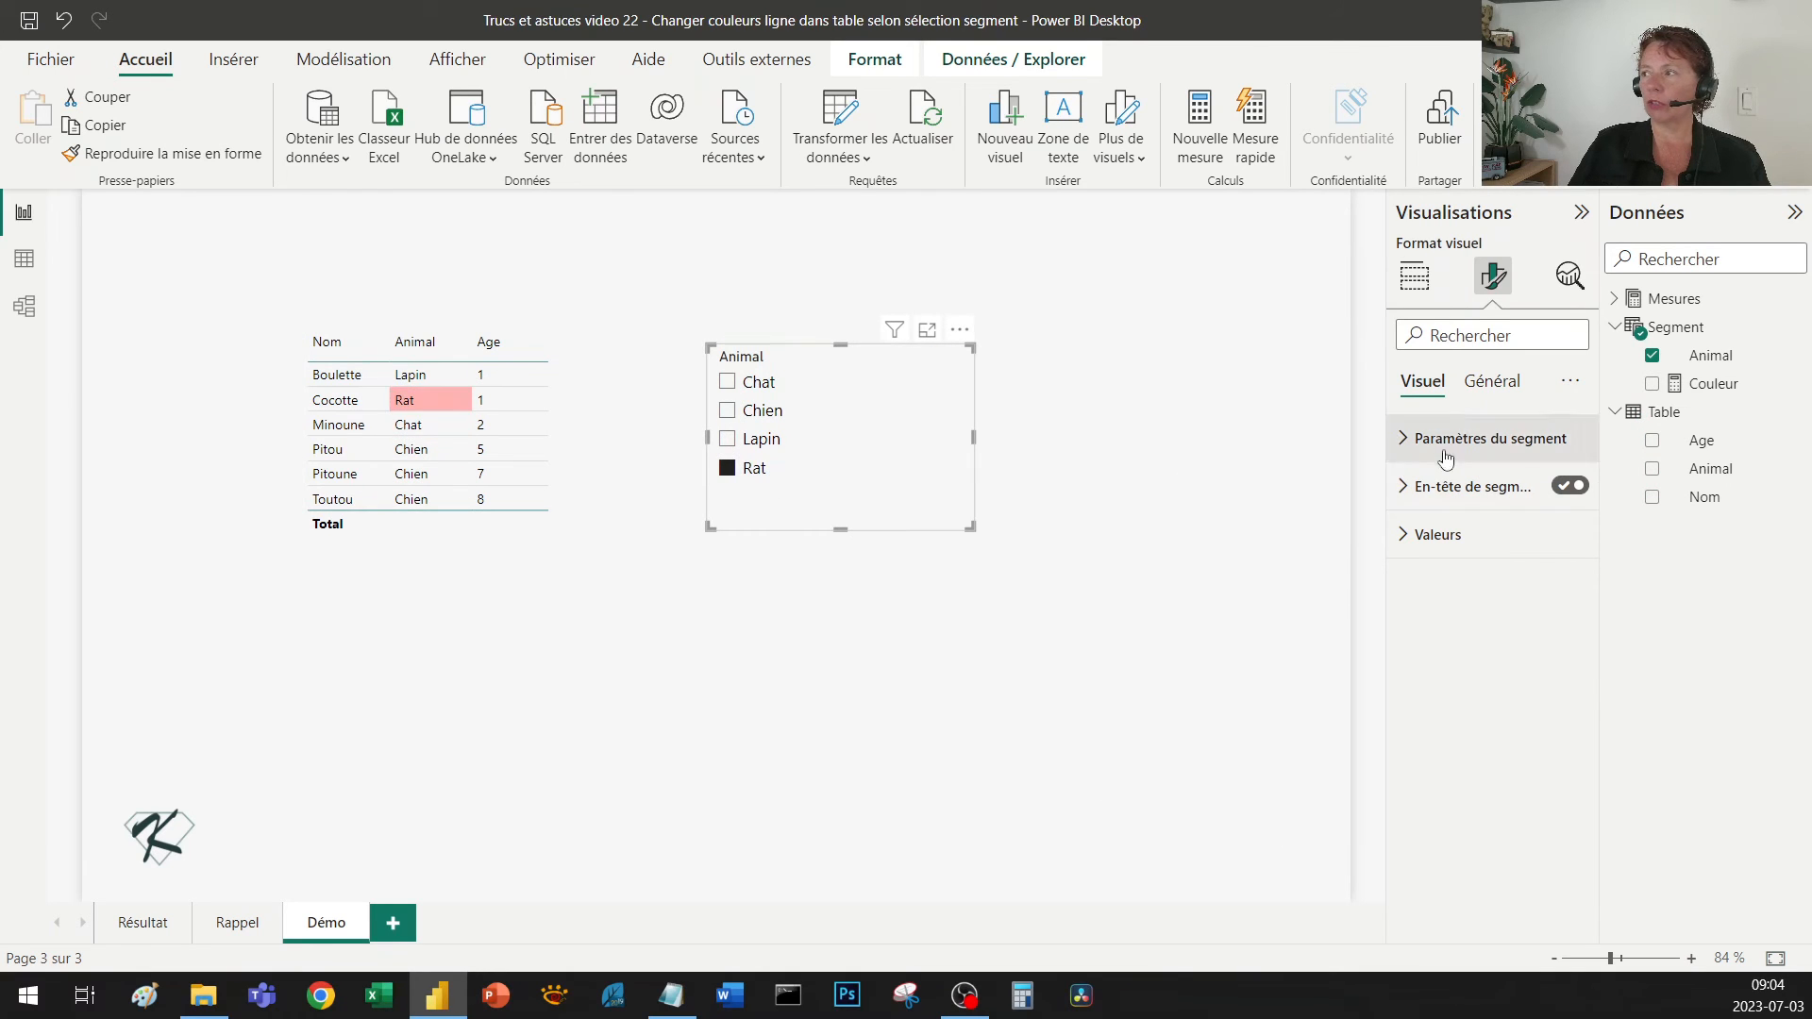
Step: Turn on conditional background colour for the Nom column in the table visual's cell elements
left_click(619, 502)
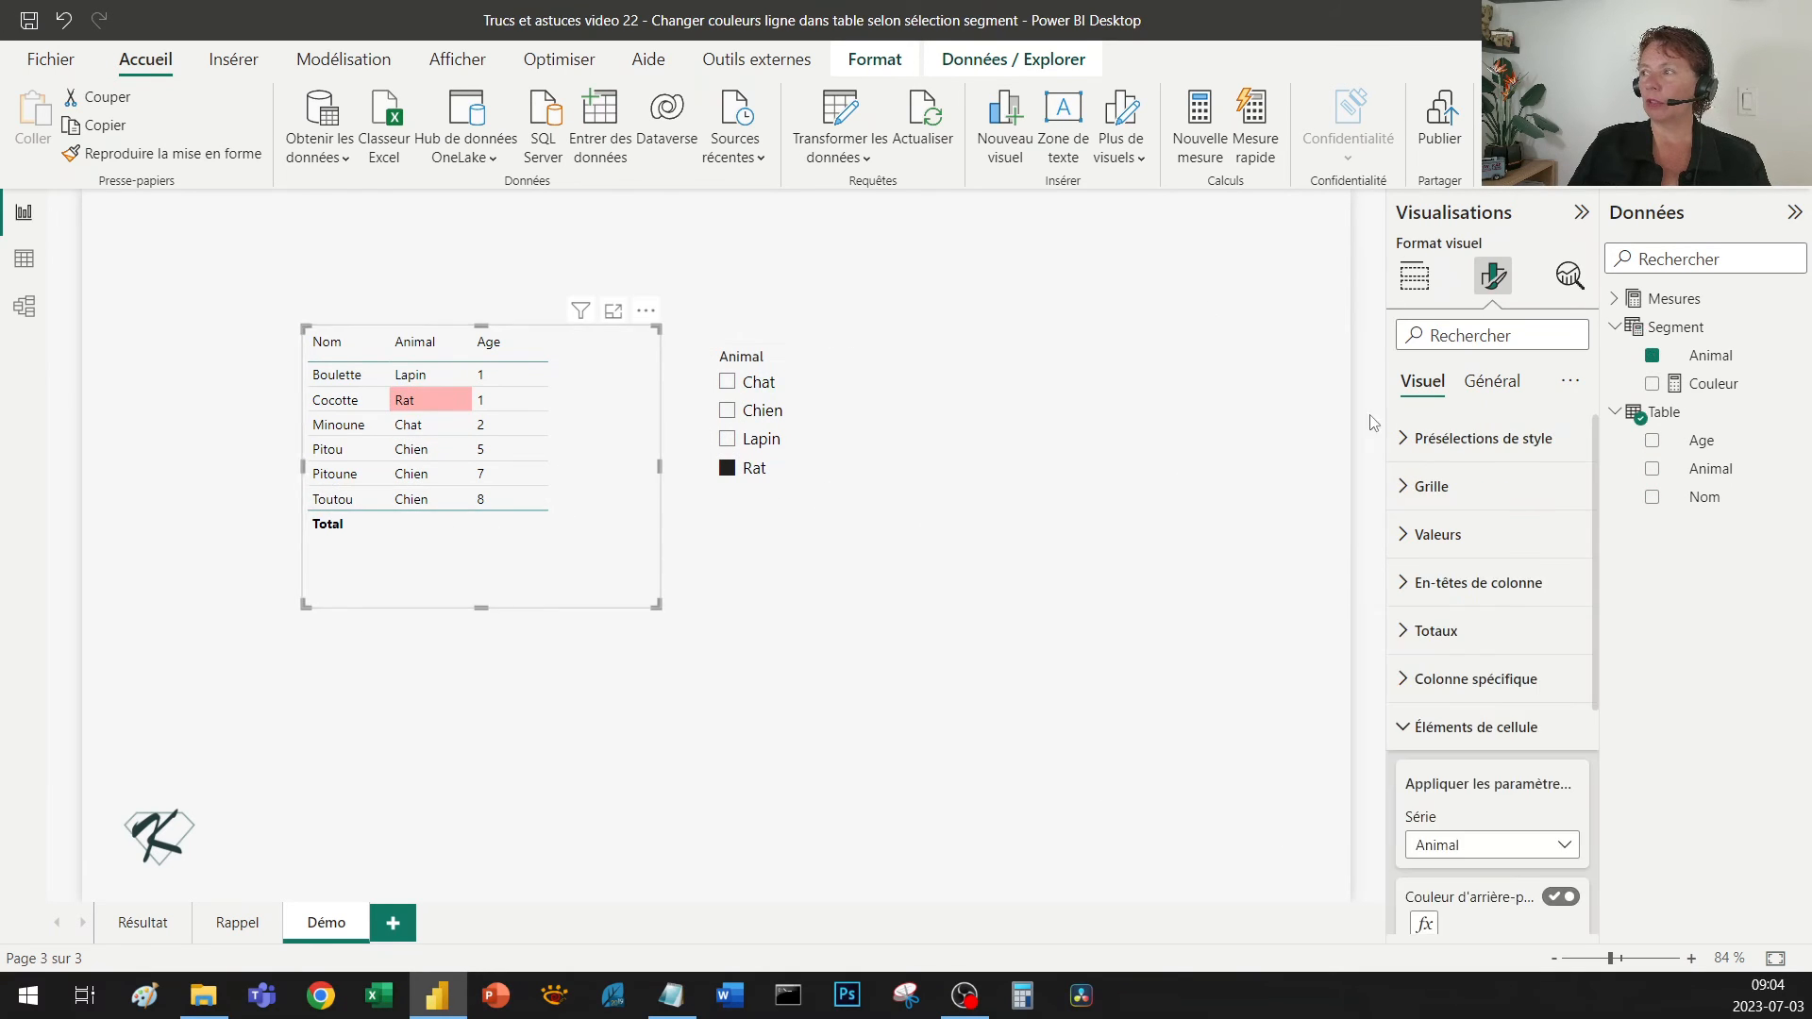
scroll(1546, 793, "down", 3)
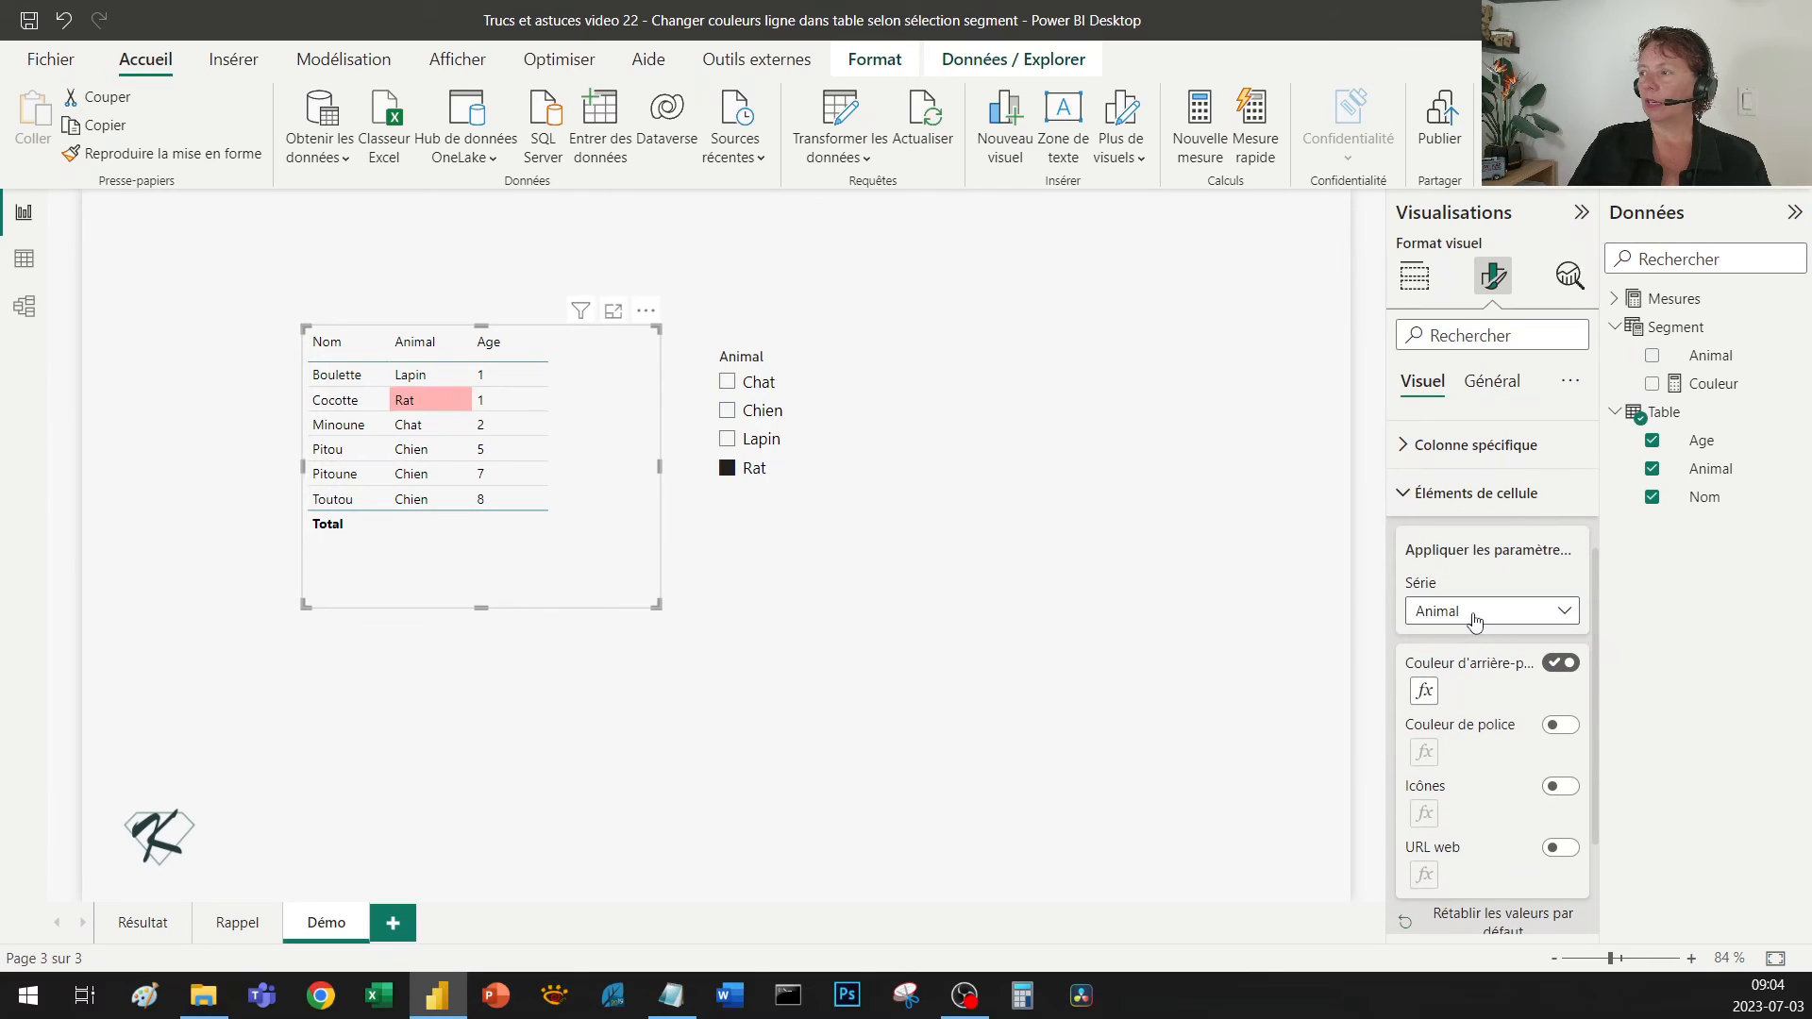
left_click(1475, 611)
left_click(1469, 641)
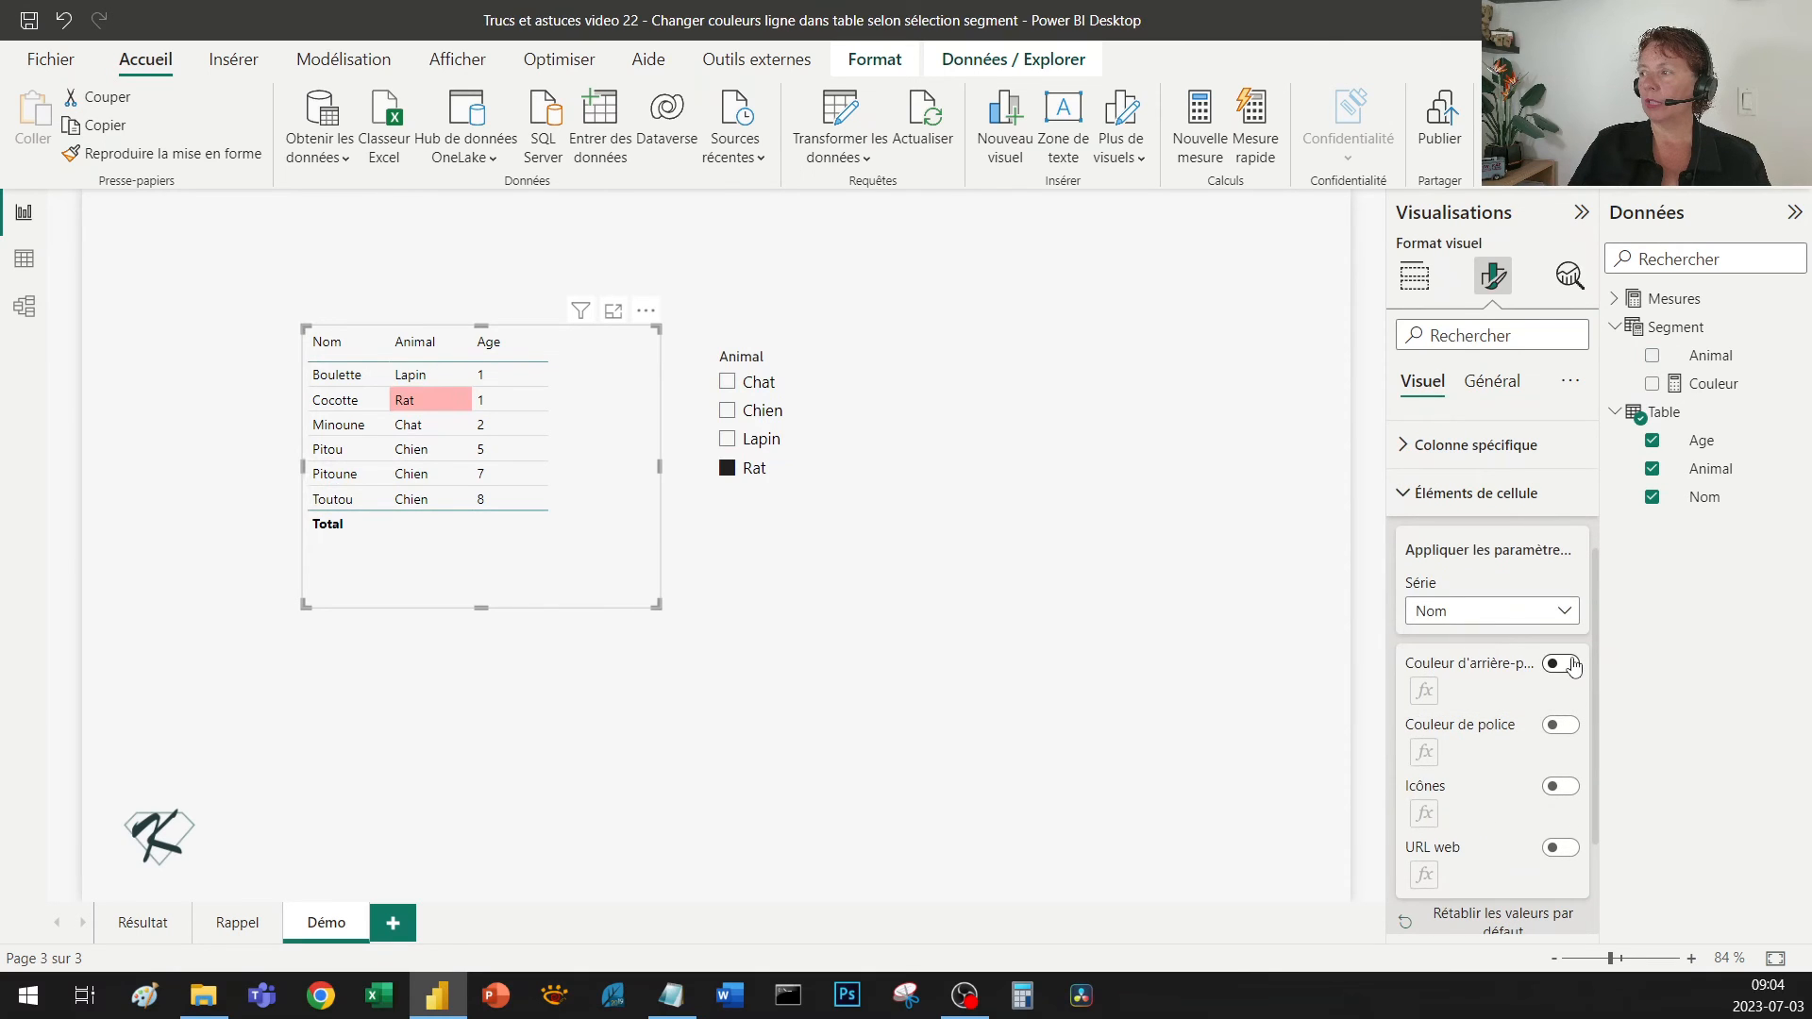
left_click(1559, 664)
Step: Set the Nom column's background formatting style to Valeur du champ, based on the Couleur measure, and apply it
left_click(563, 226)
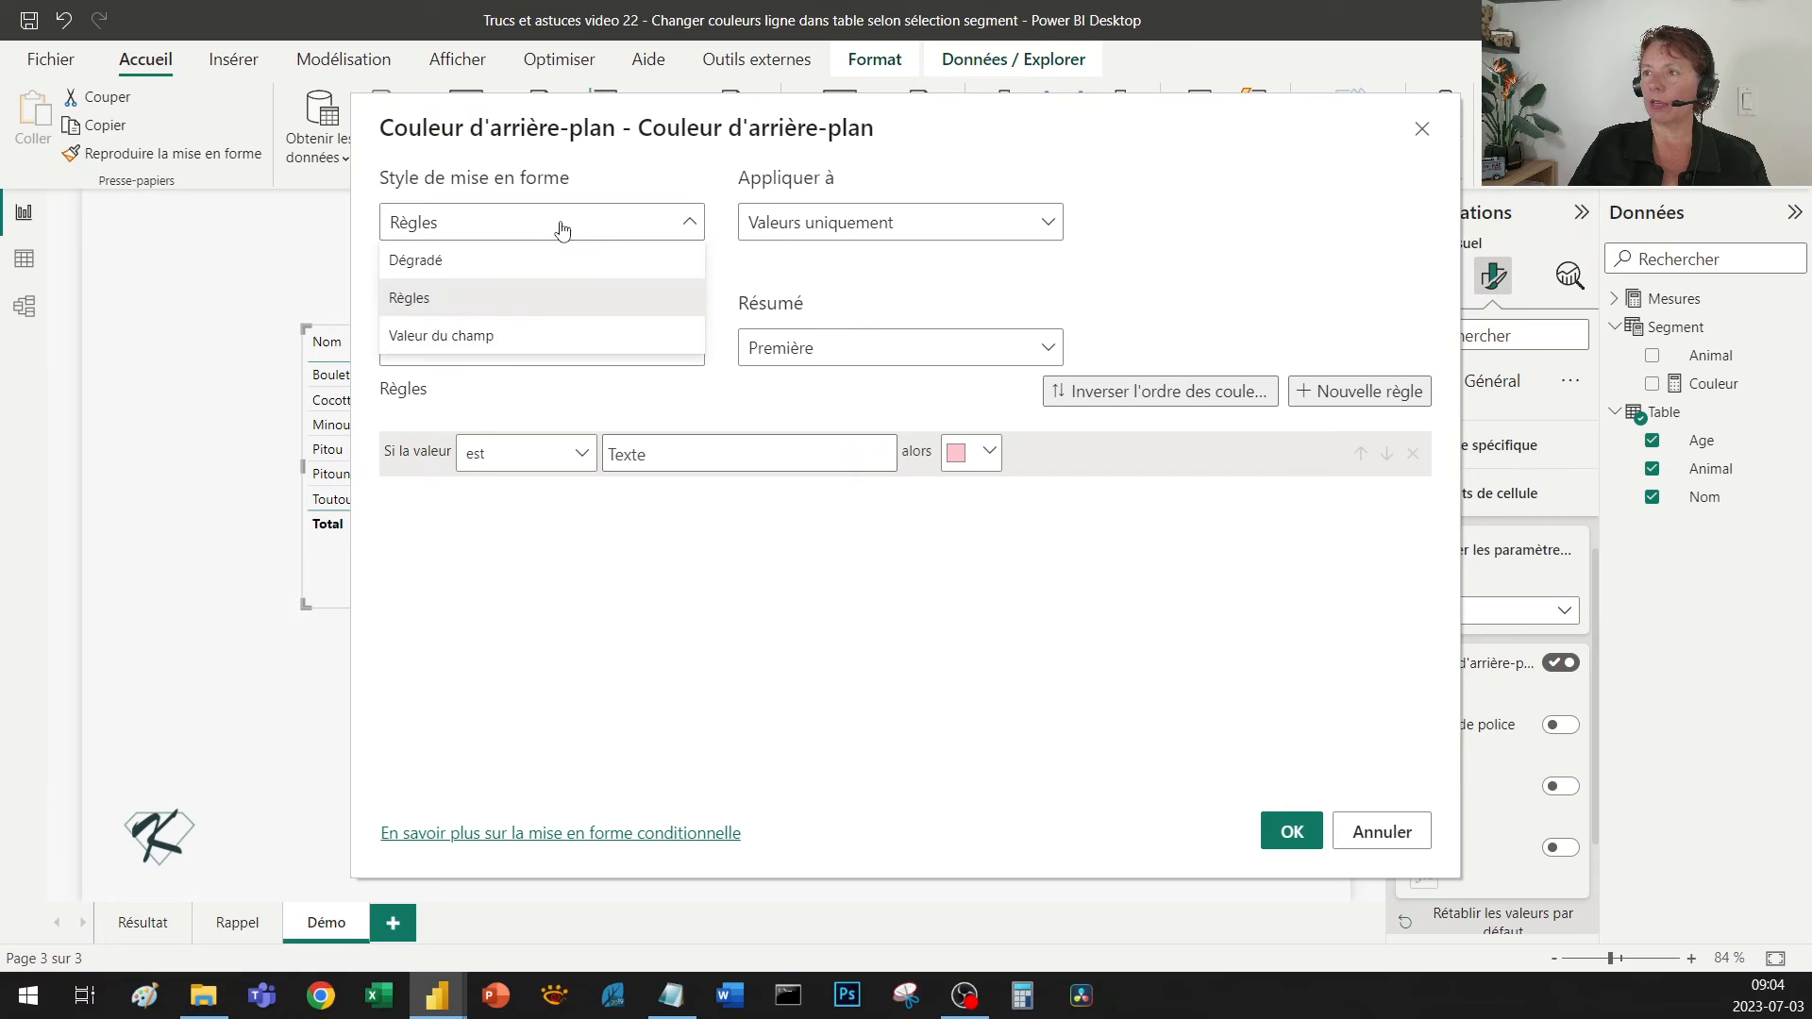
left_click(509, 336)
left_click(508, 349)
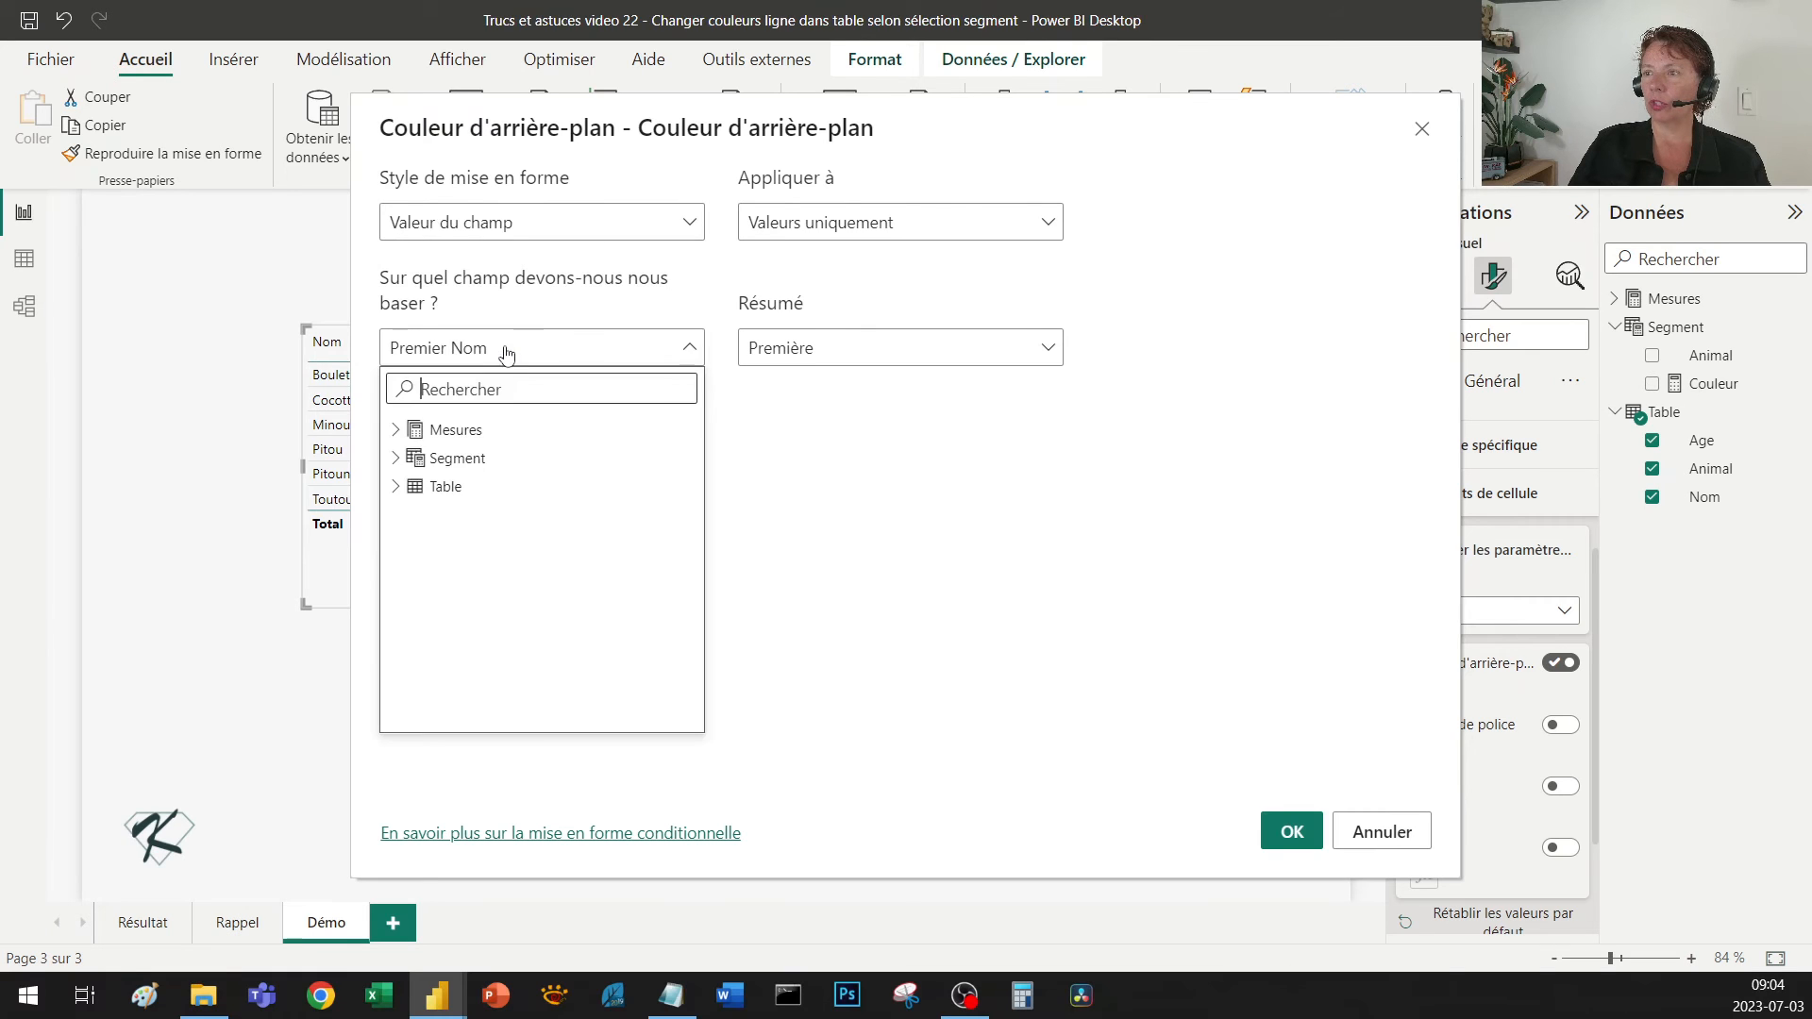
left_click(415, 458)
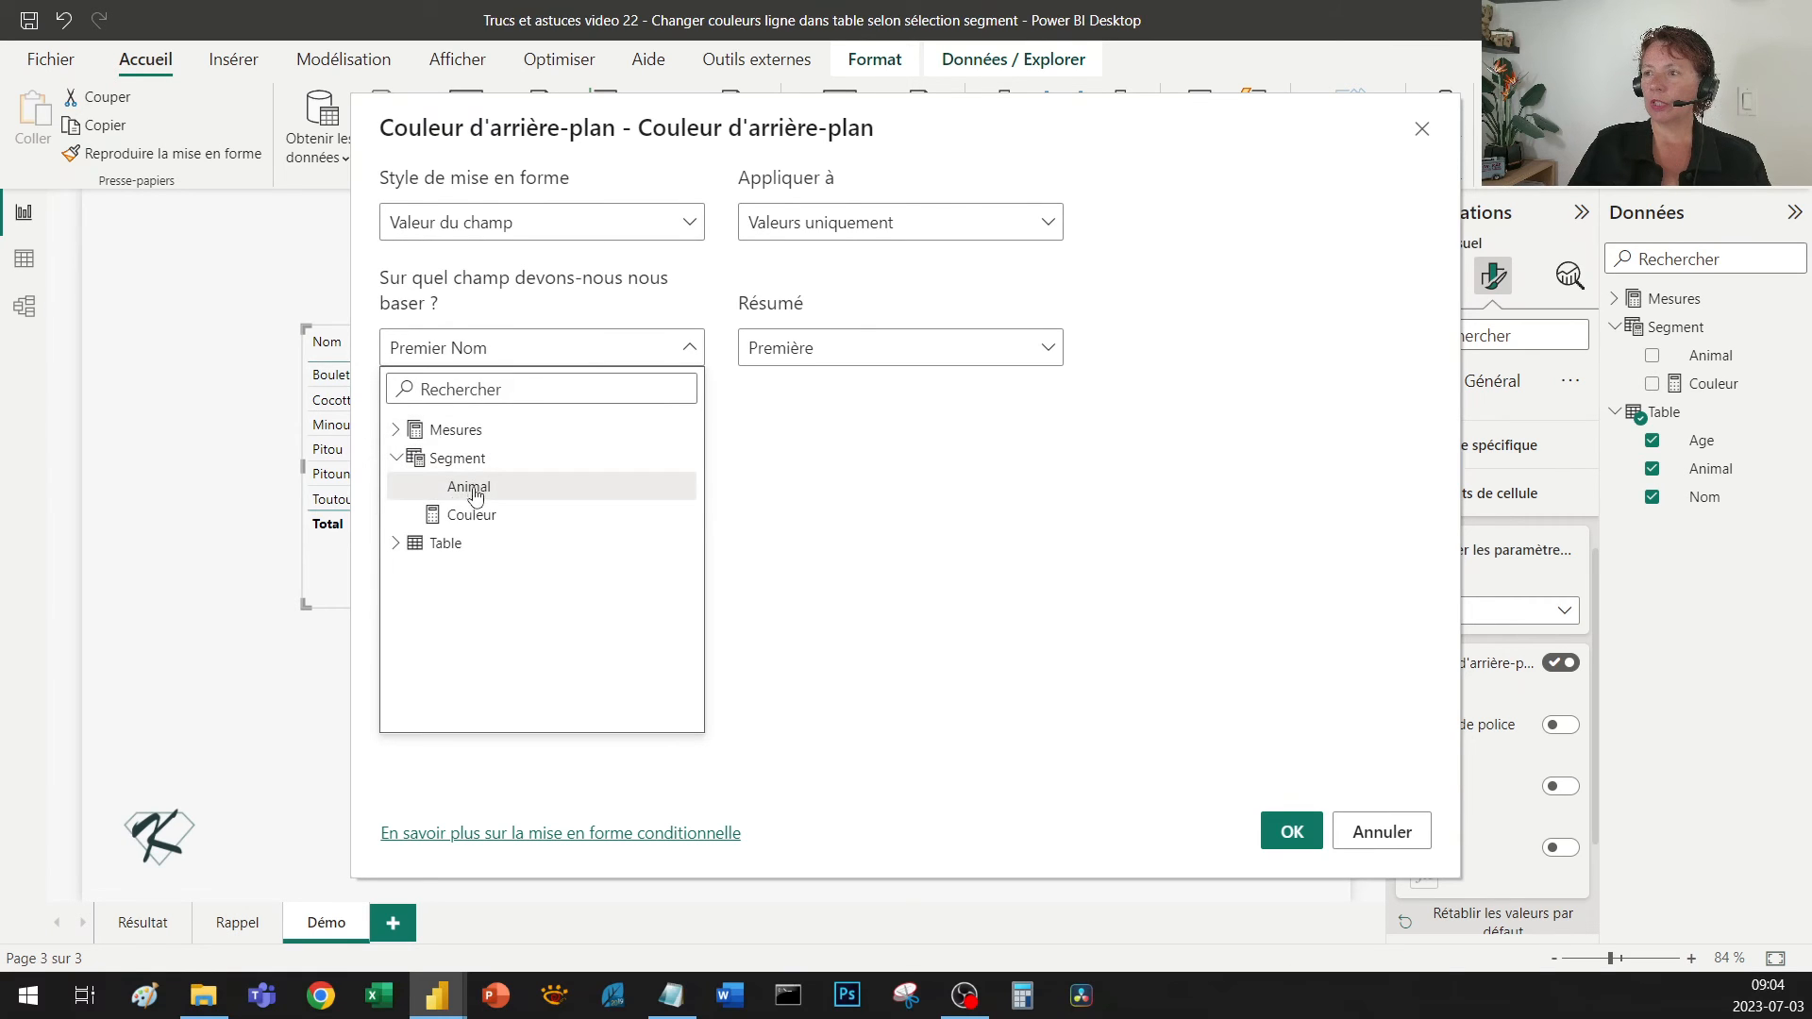
left_click(470, 515)
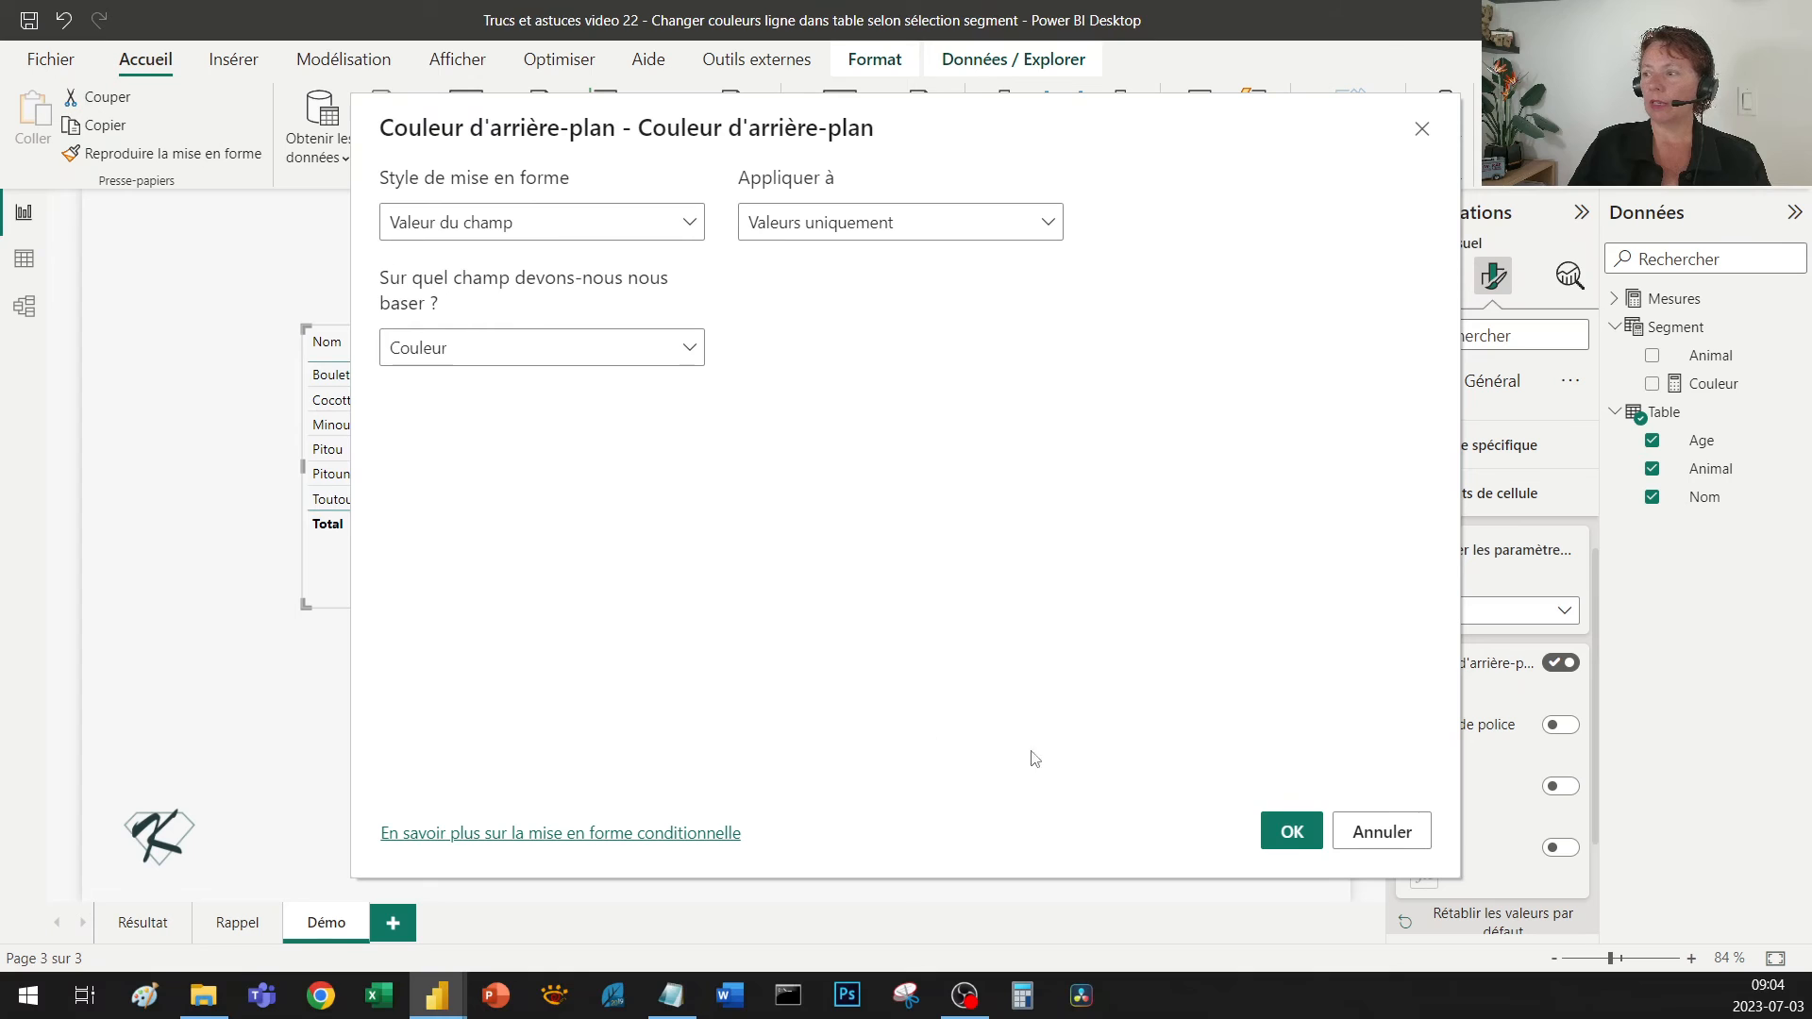
left_click(1293, 833)
Step: Turn on conditional background colour for the Age column and set its formatting style to Valeur du champ
left_click(1485, 609)
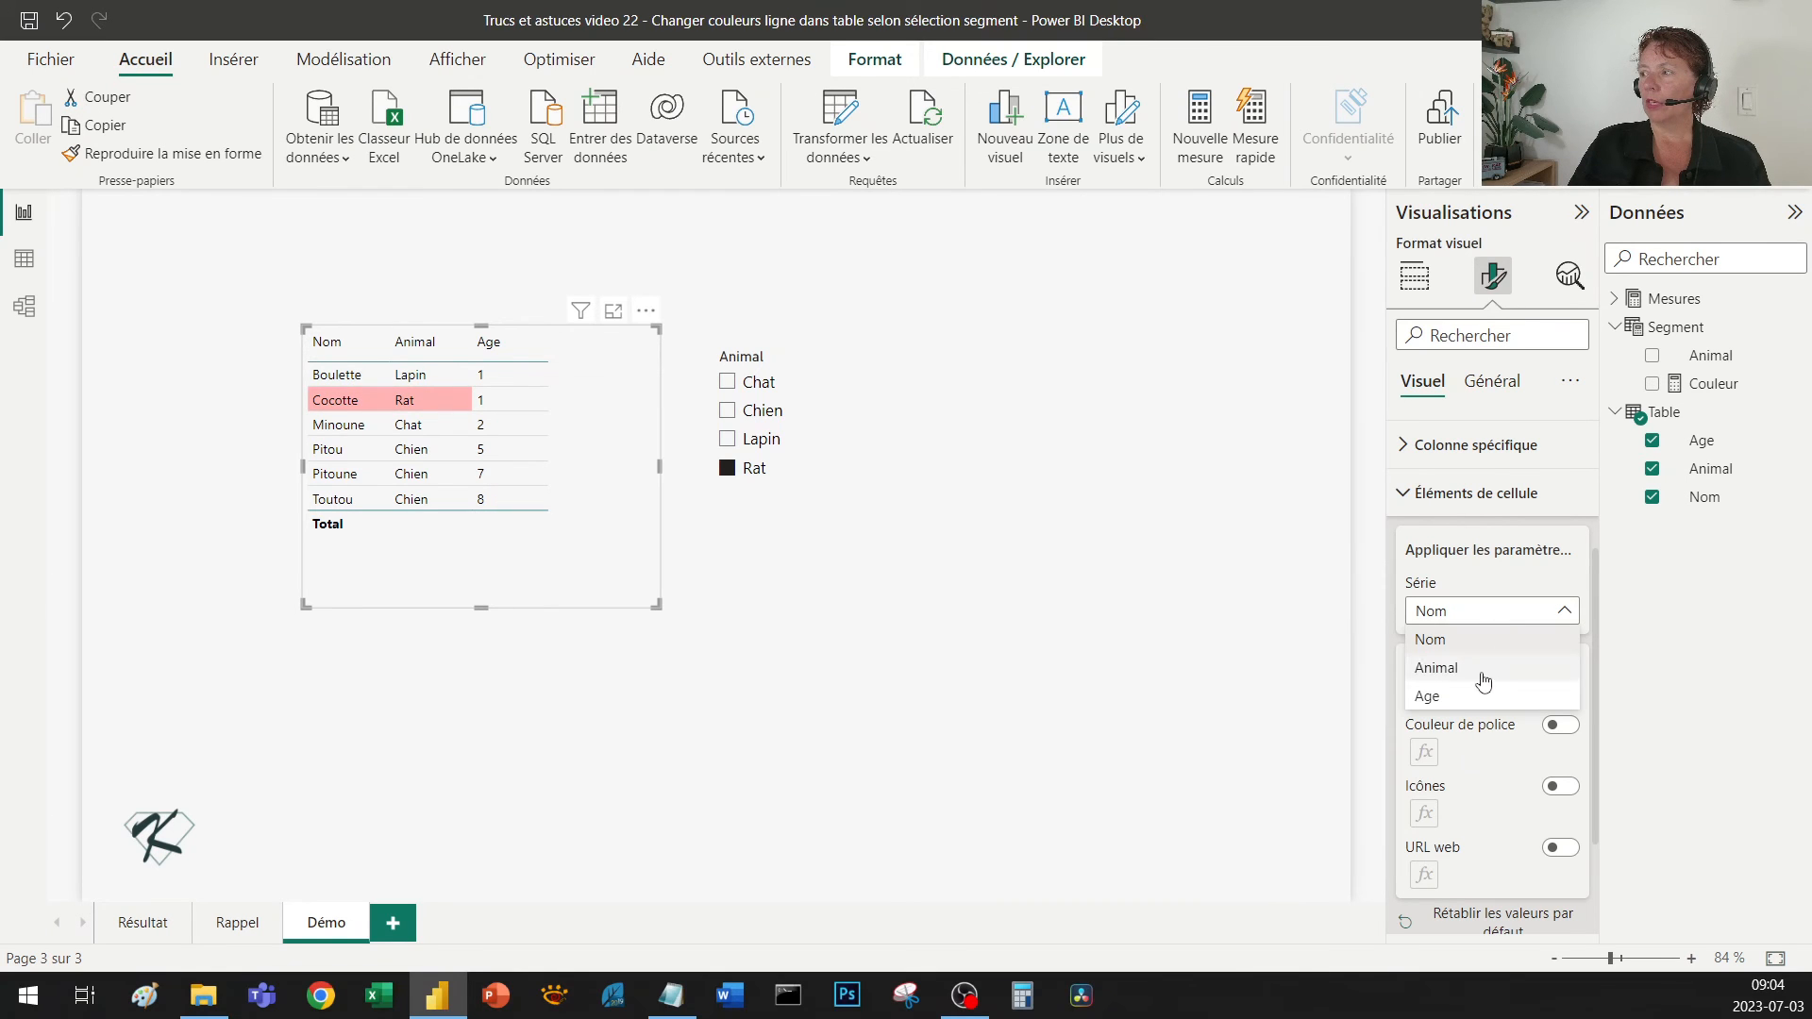
left_click(1474, 698)
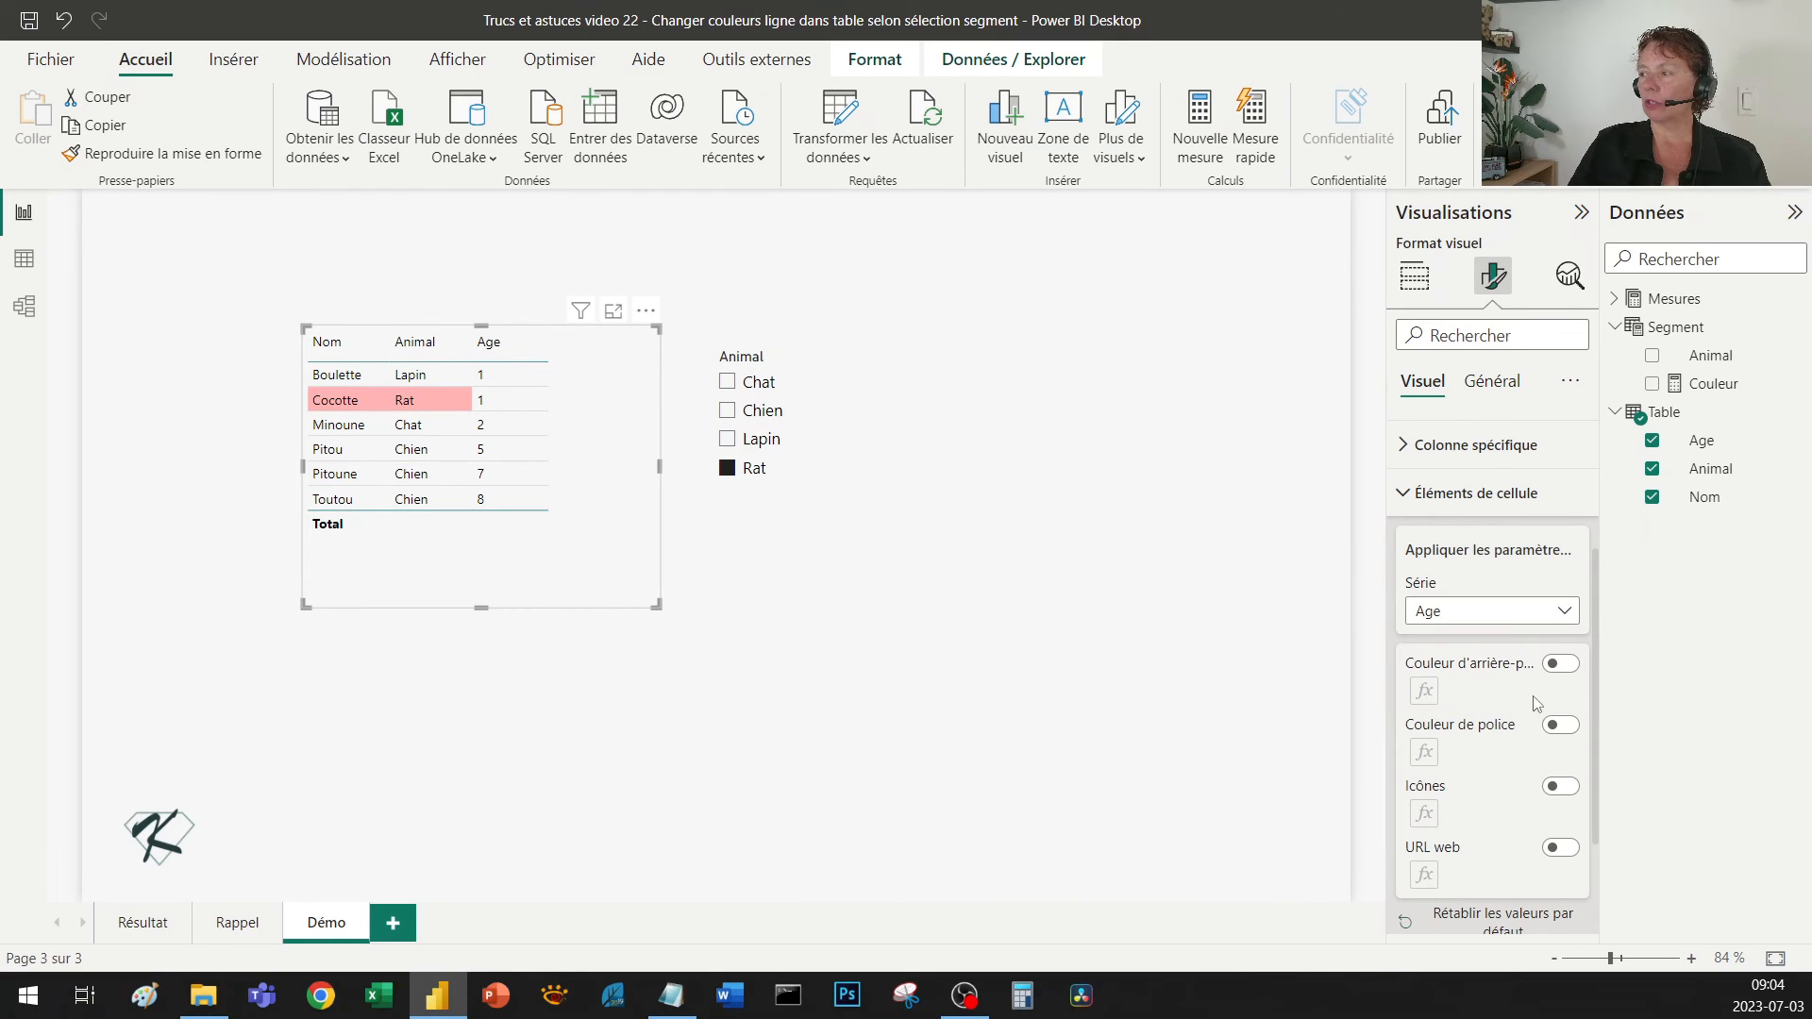
left_click(1569, 665)
left_click(1424, 690)
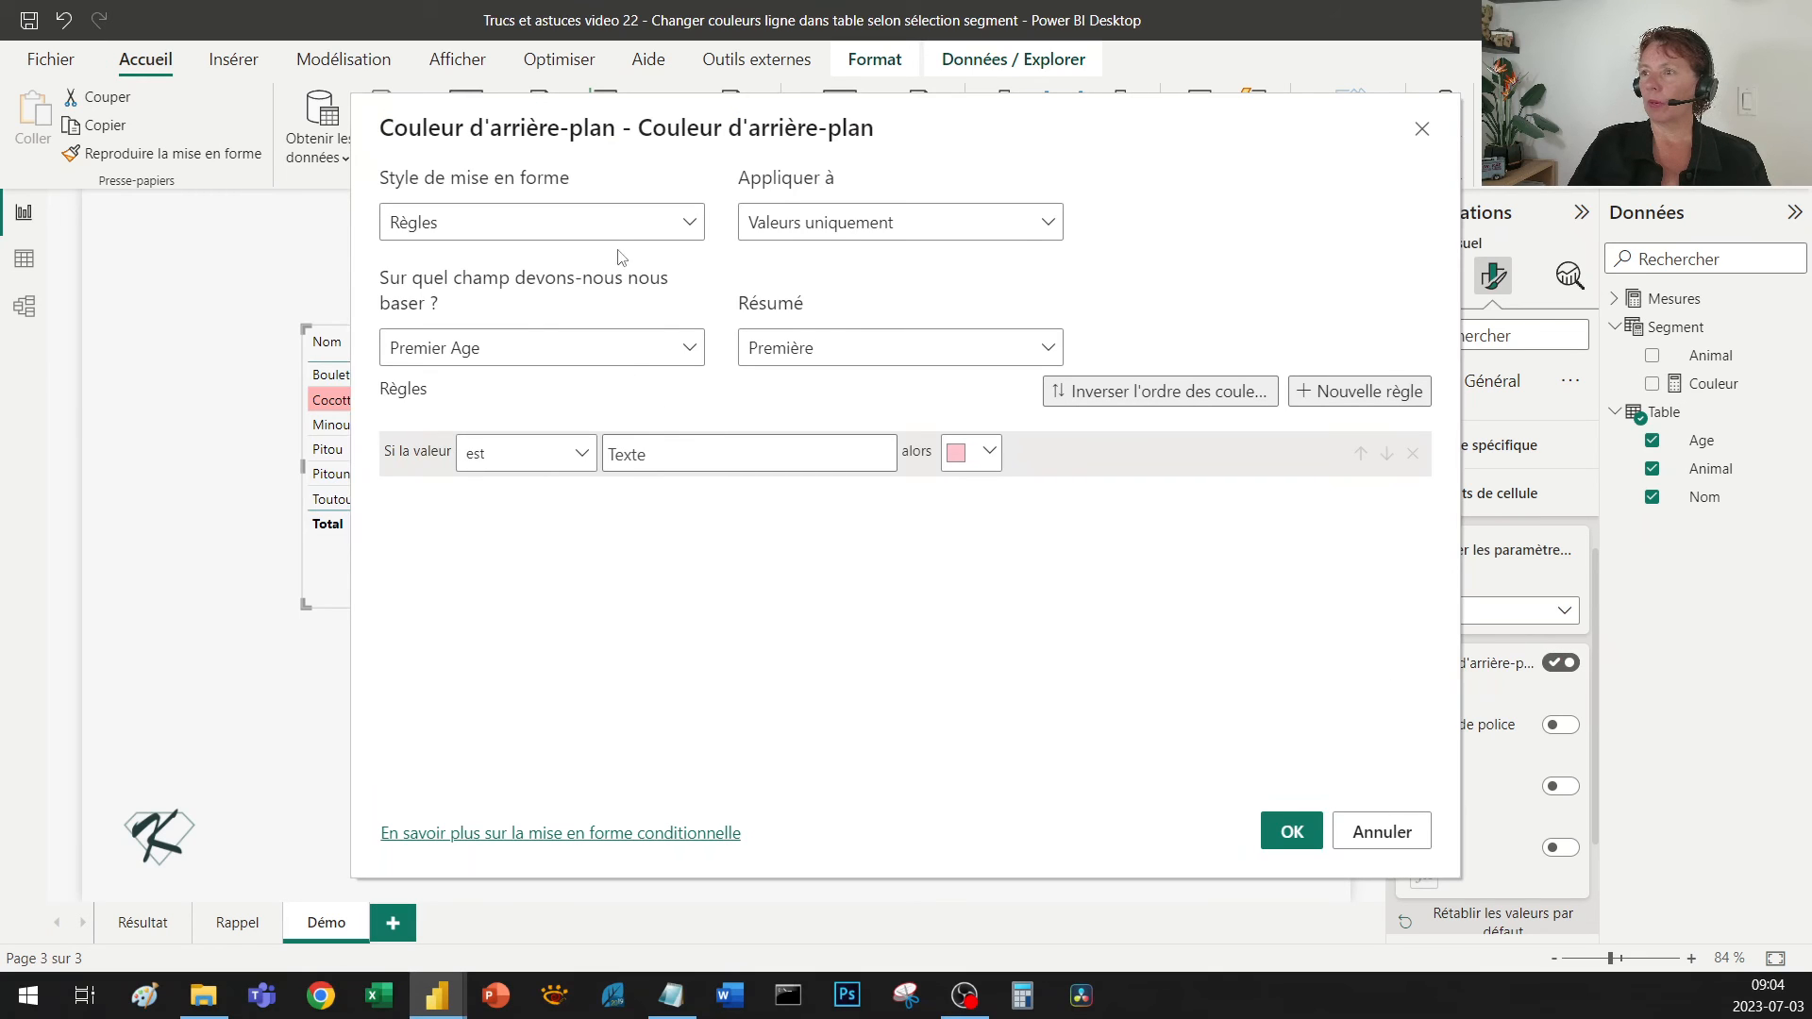
left_click(623, 225)
left_click(566, 336)
Step: Base the Age column's background colour on the Animal field of the Segment table and apply it
left_click(623, 350)
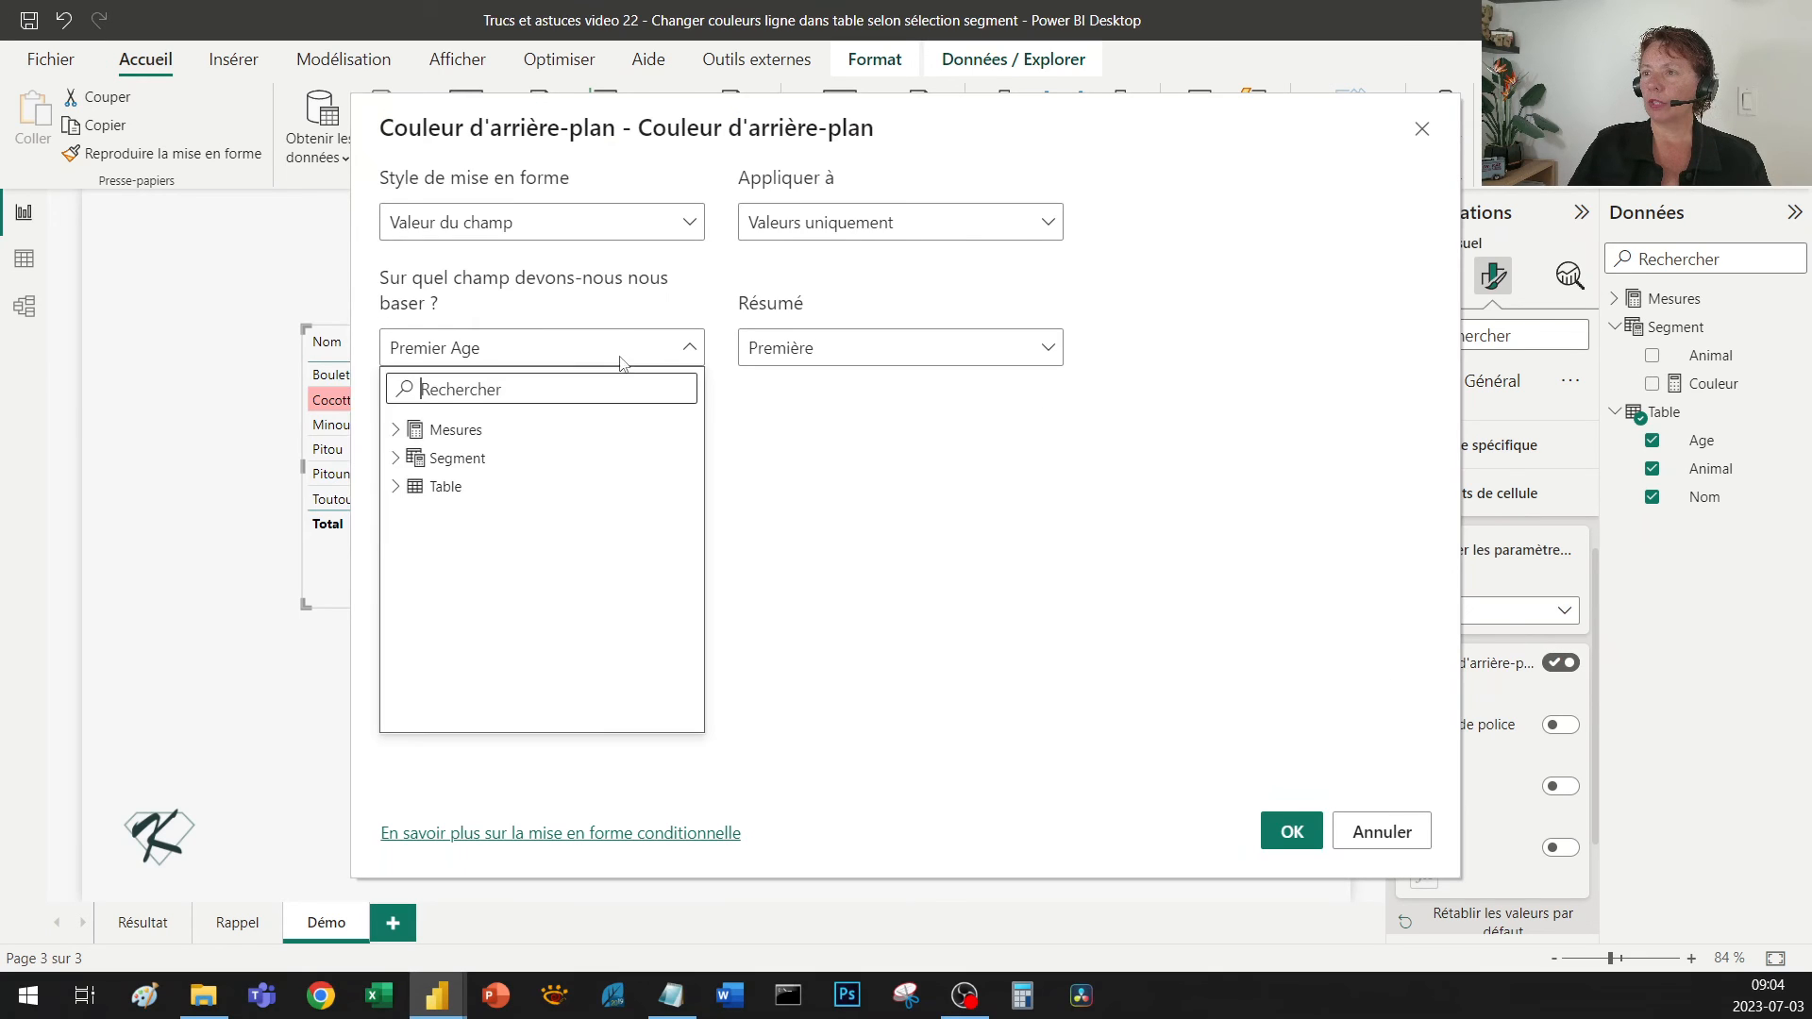
left_click(397, 431)
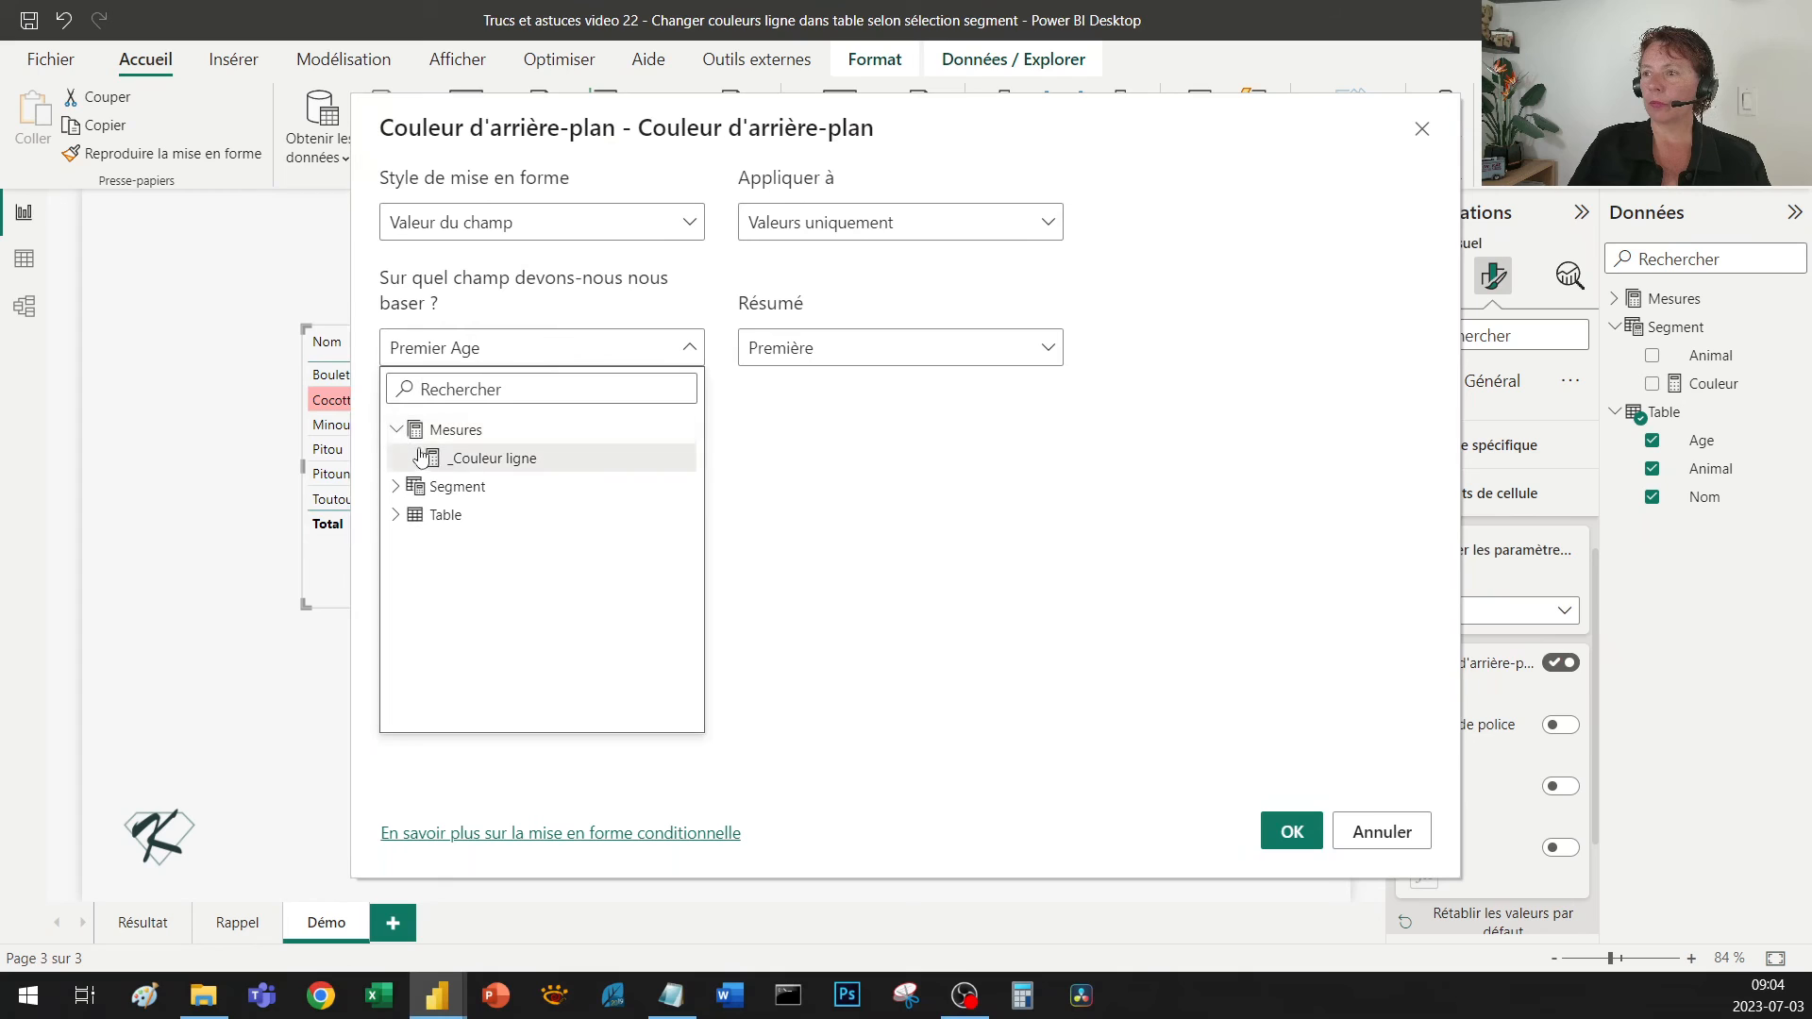
left_click(398, 430)
left_click(396, 459)
left_click(469, 486)
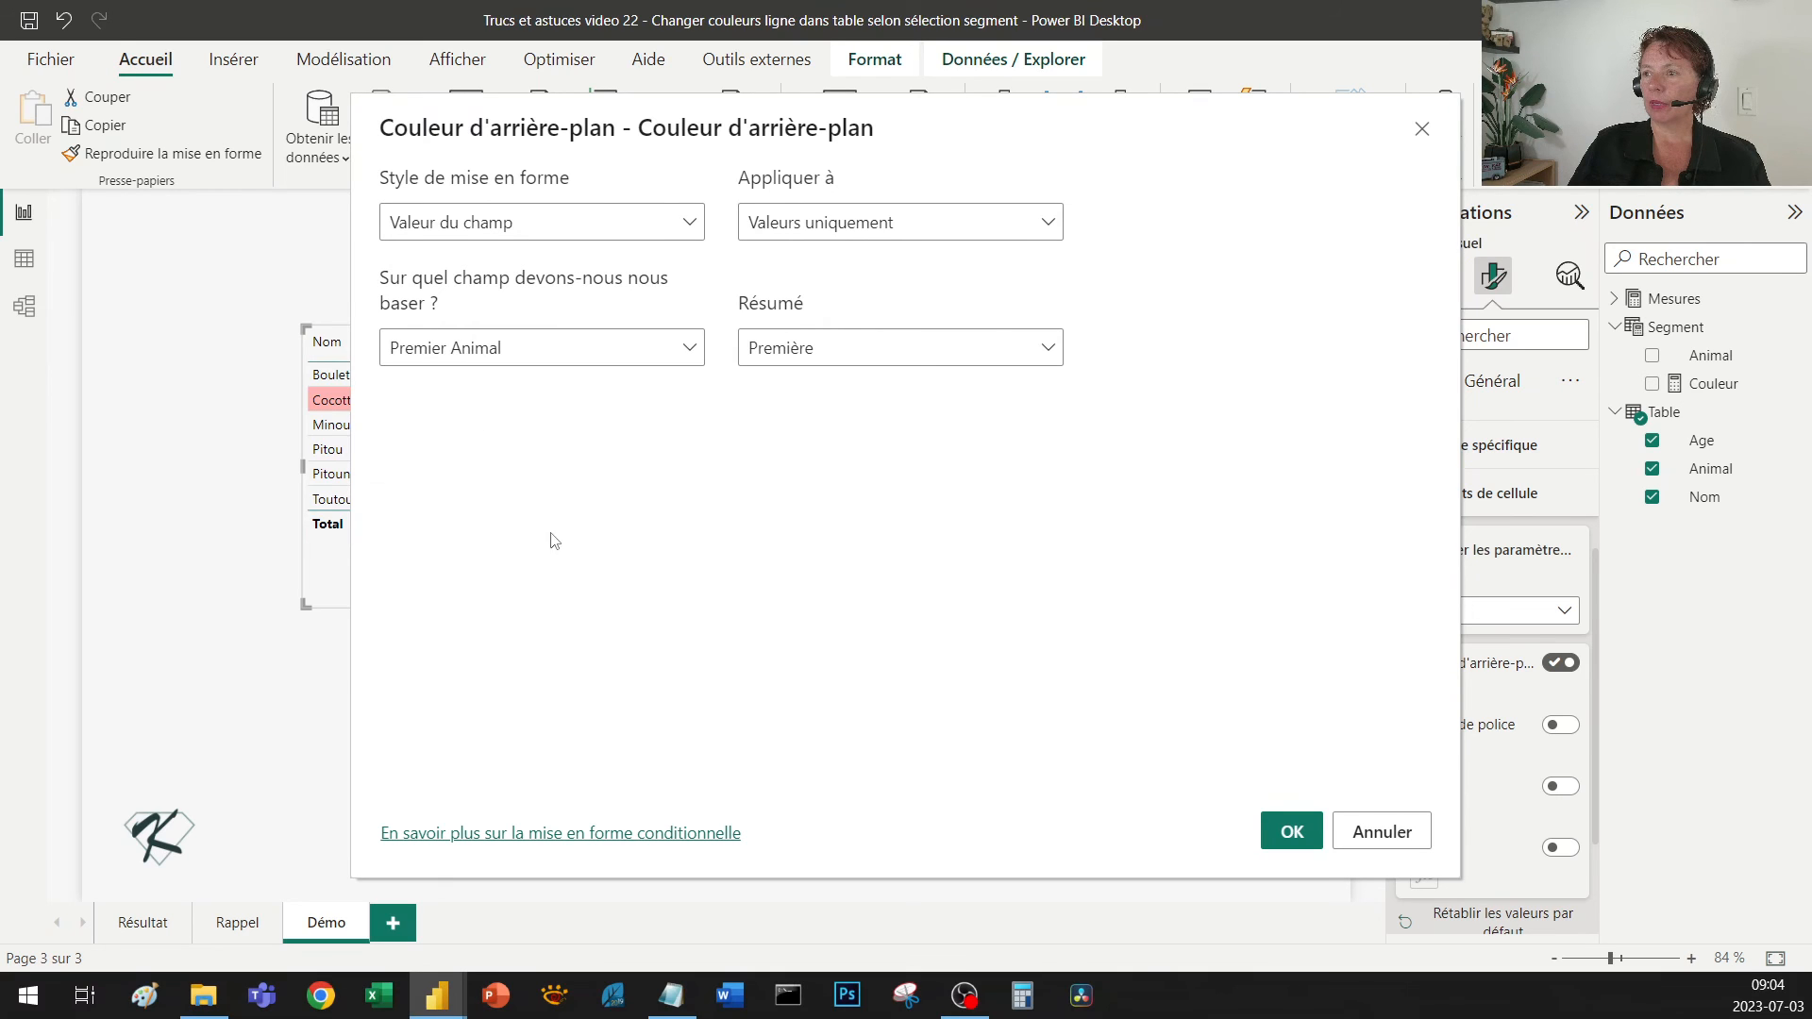
left_click(1295, 836)
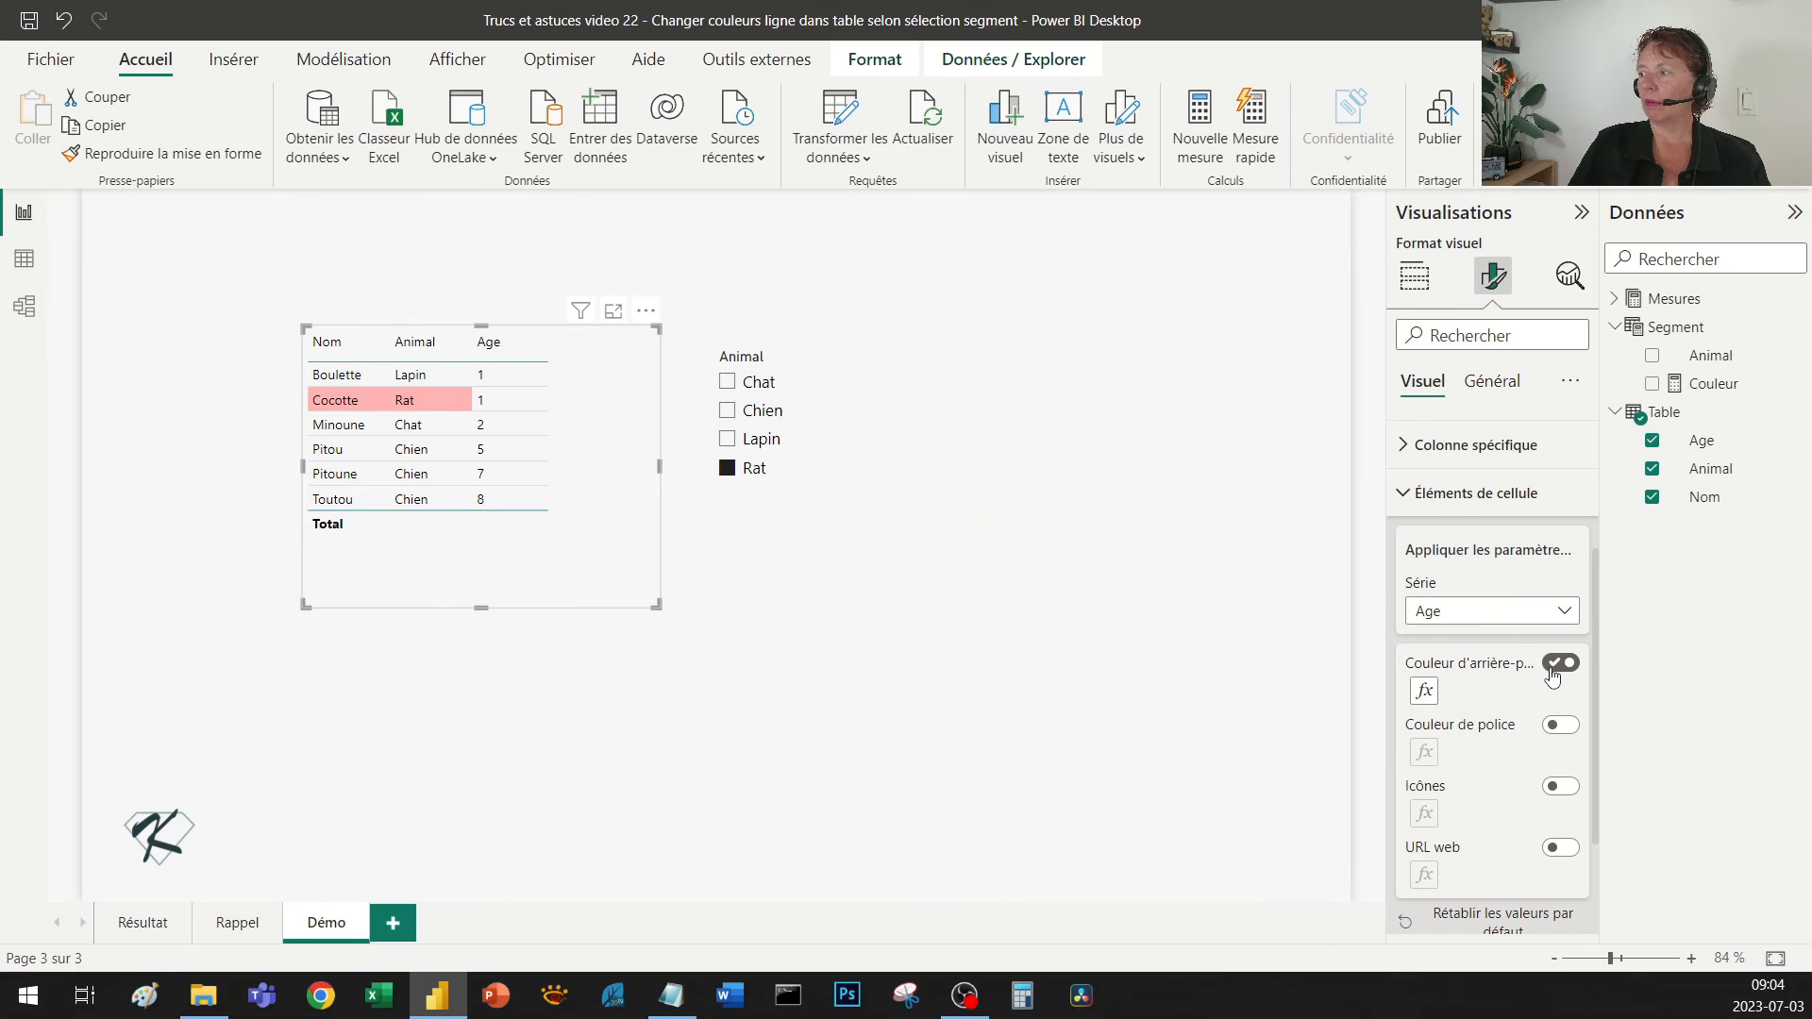
Step: Reopen the Age column's background colour rule, base it on the Couleur measure from Segment, and apply it
left_click(1424, 690)
left_click(618, 349)
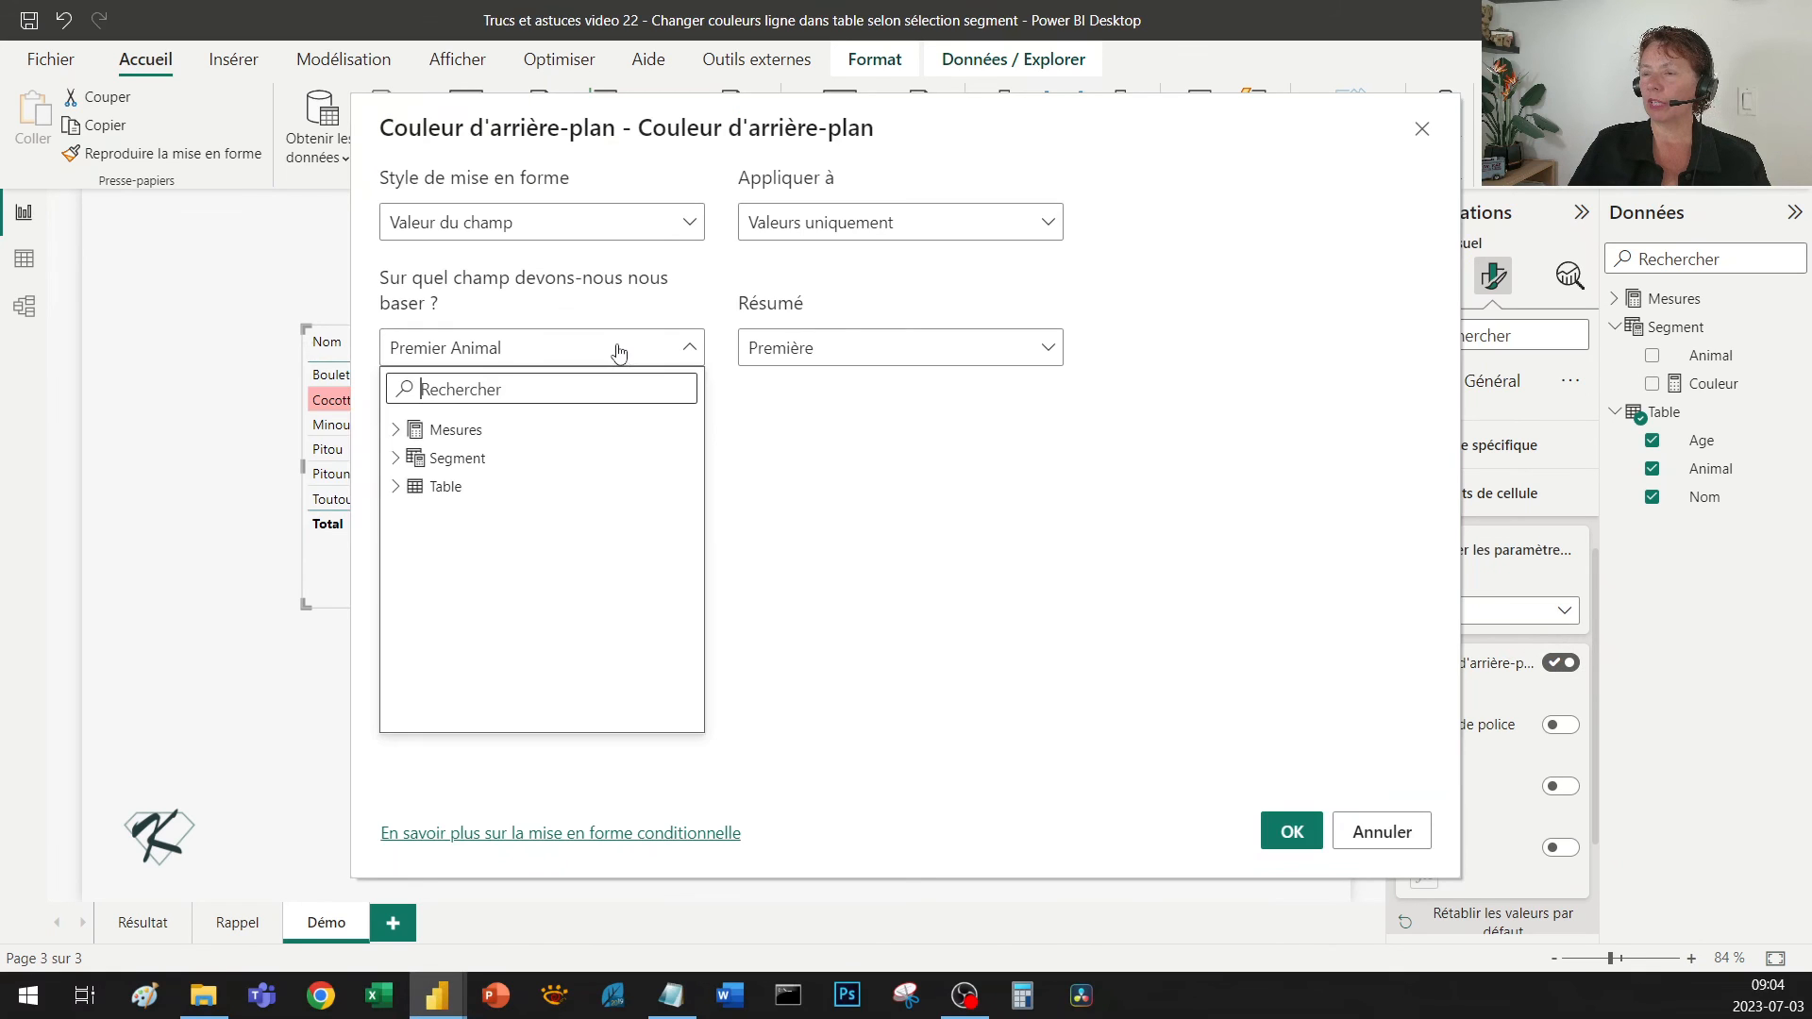
left_click(396, 457)
left_click(420, 515)
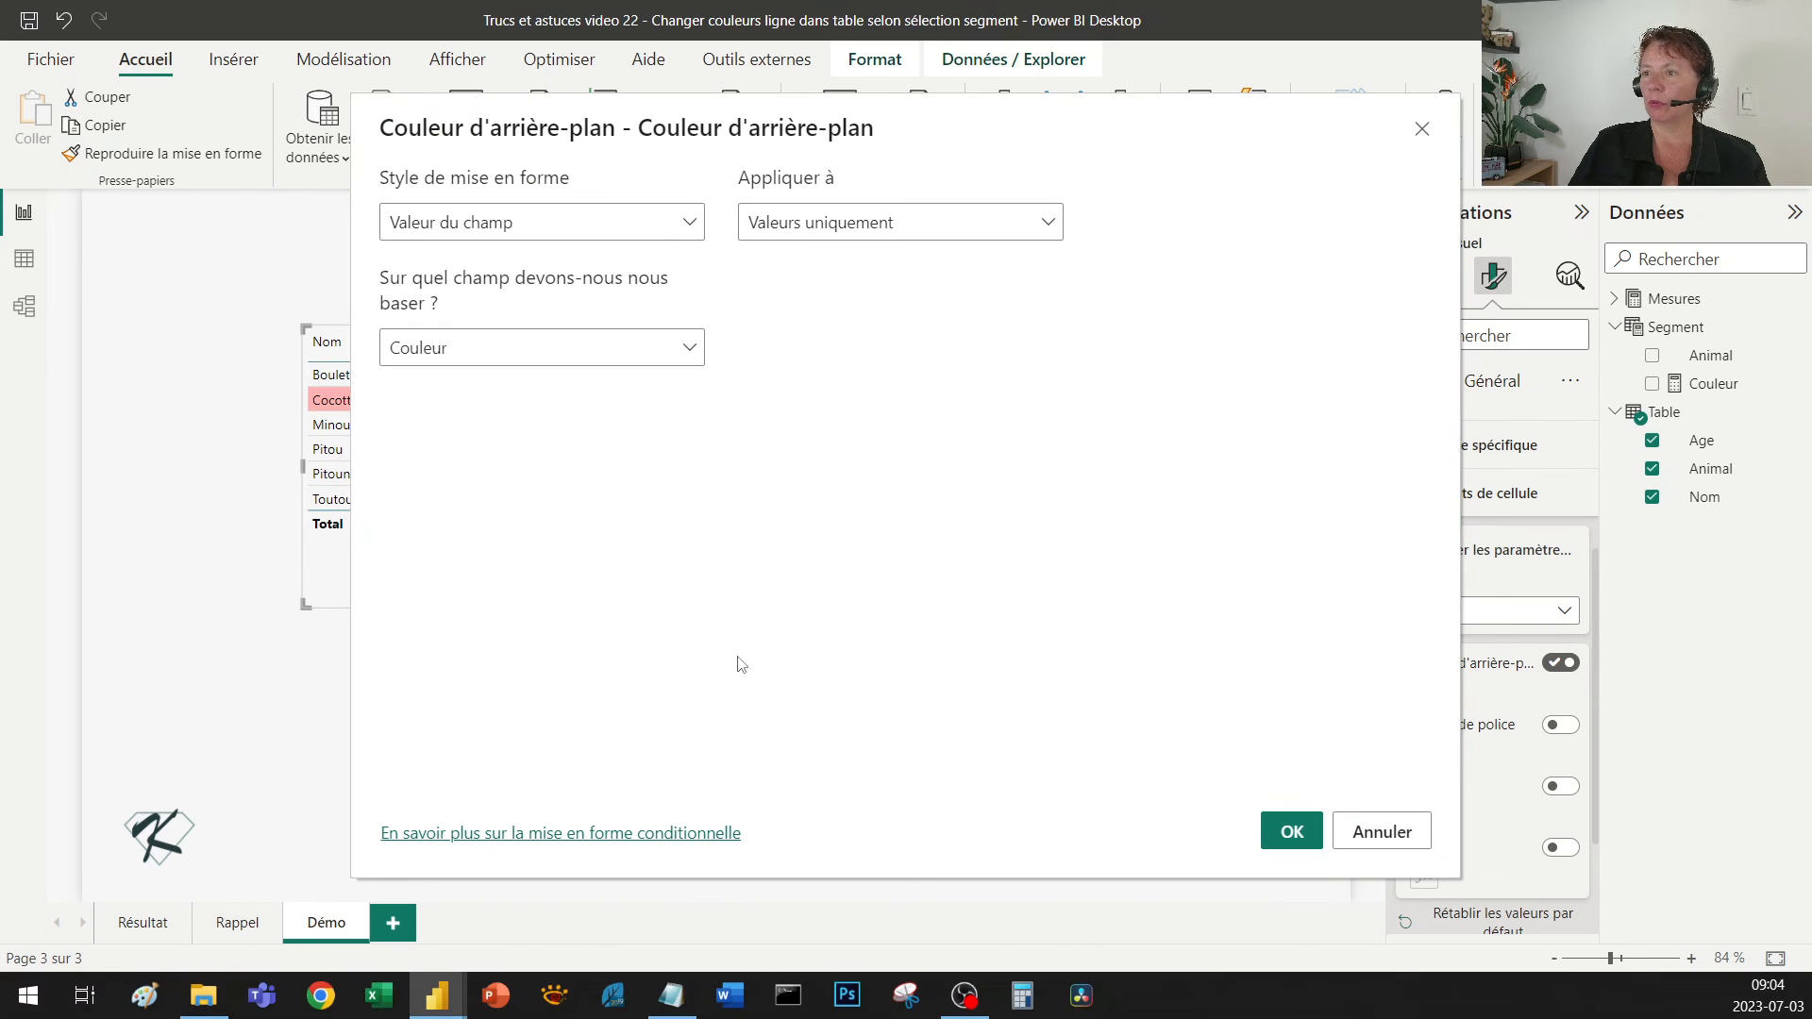
left_click(1289, 830)
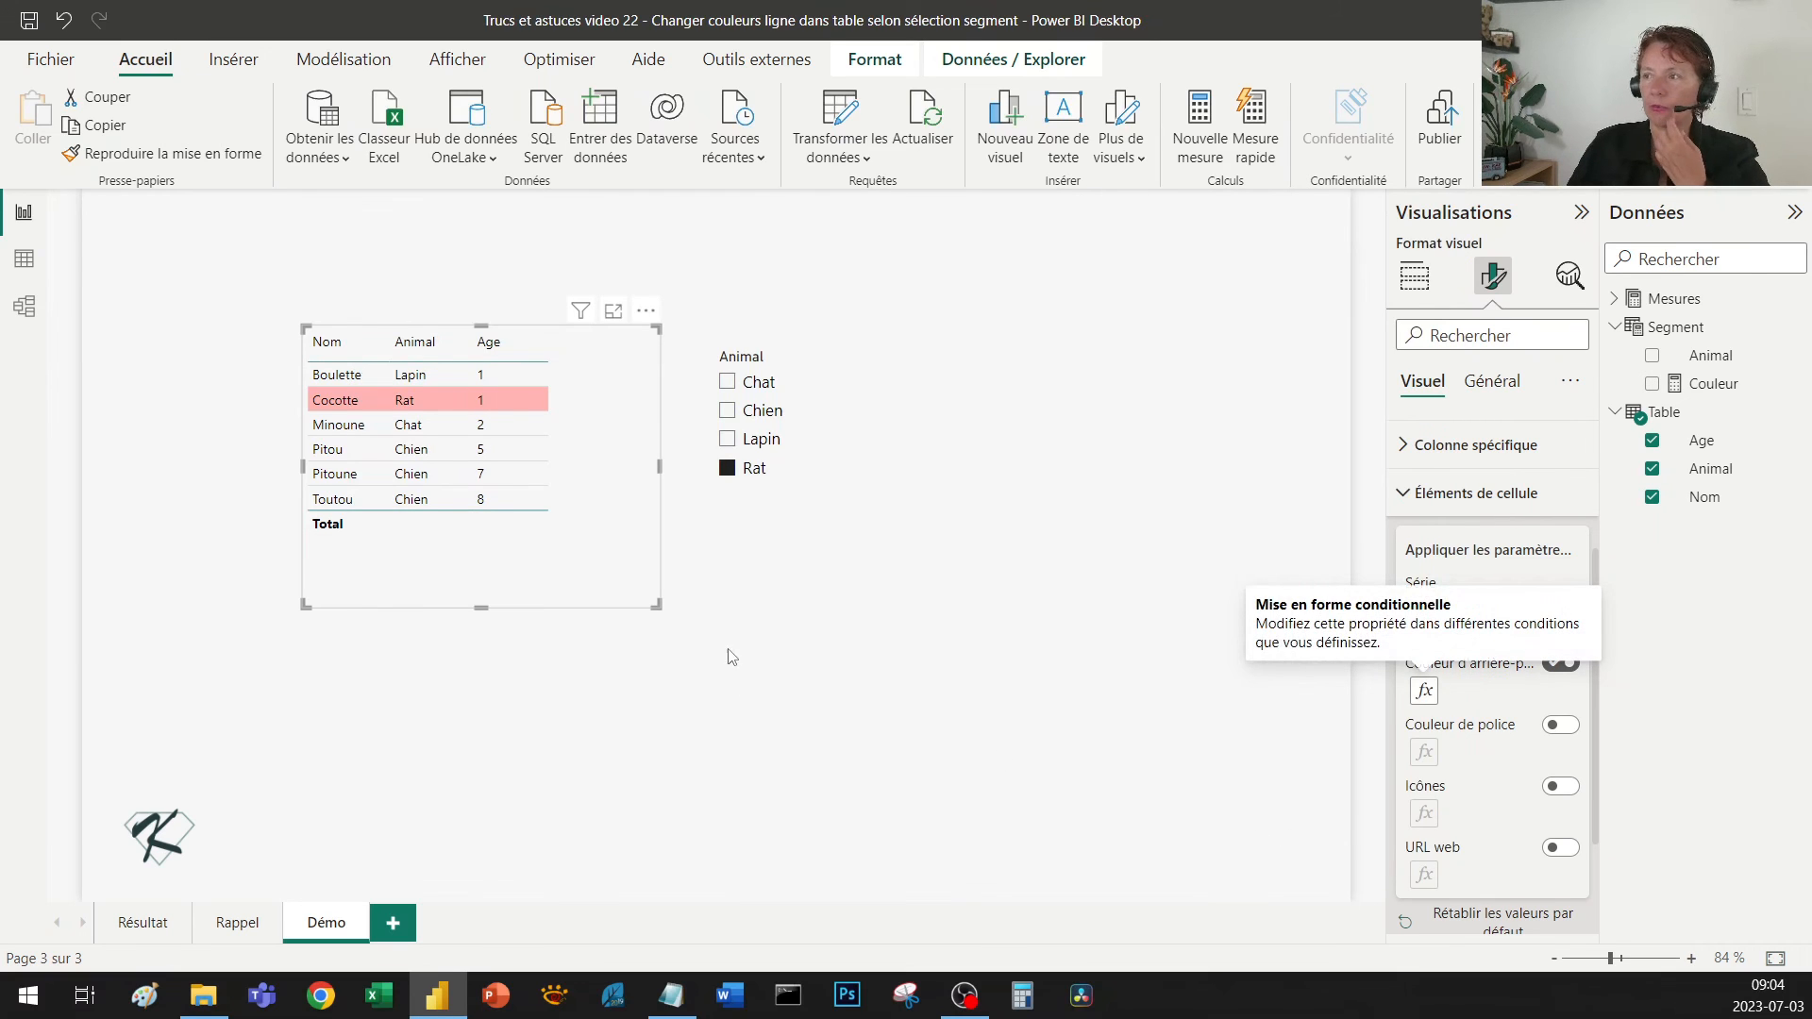
Step: Test the full-row colouring by selecting Lapin and Chien in turn in the Animal slicer
left_click(727, 437)
left_click(728, 410)
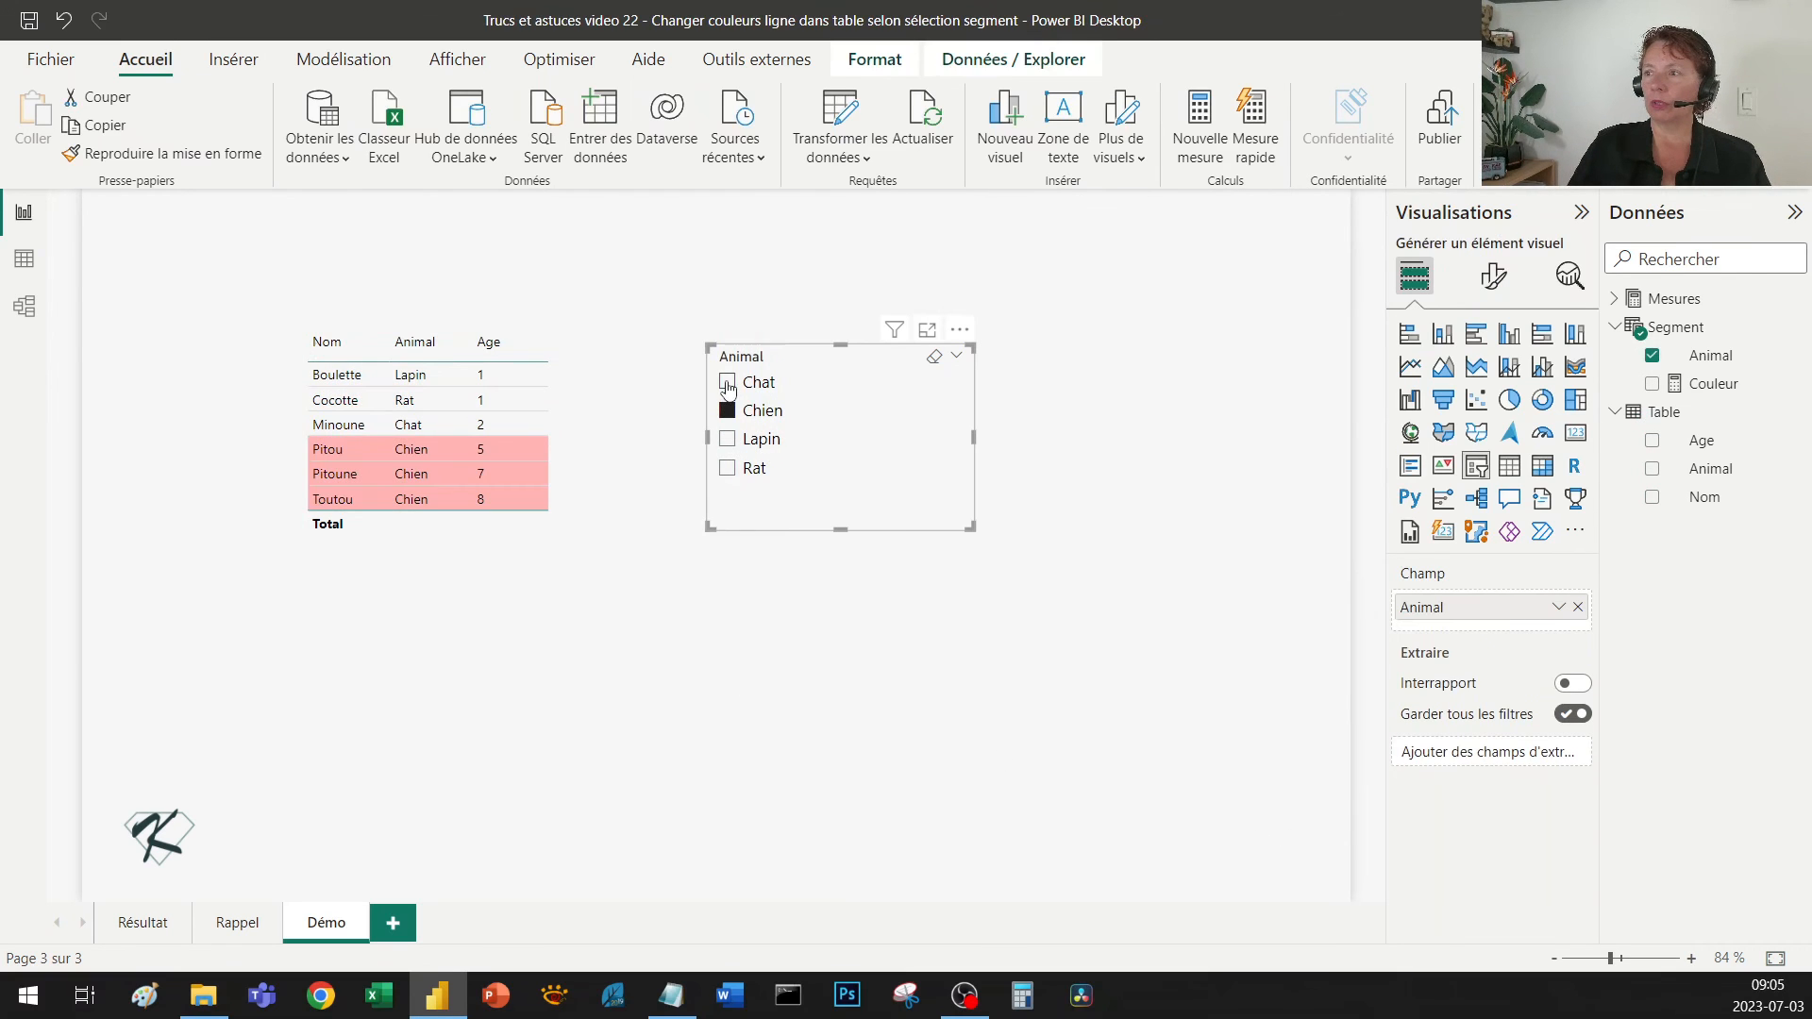